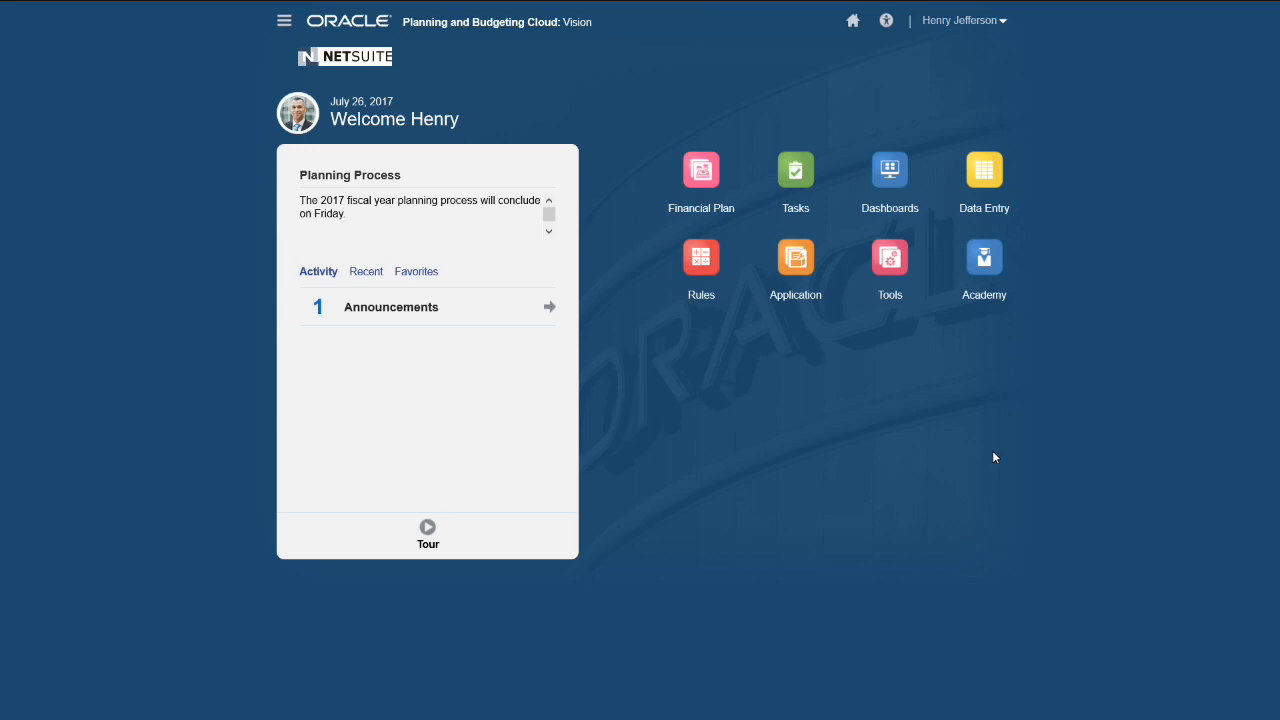
- Expand the Financial Plan group to list Revenue, Expenses, Reports and Forecast
left_click(703, 188)
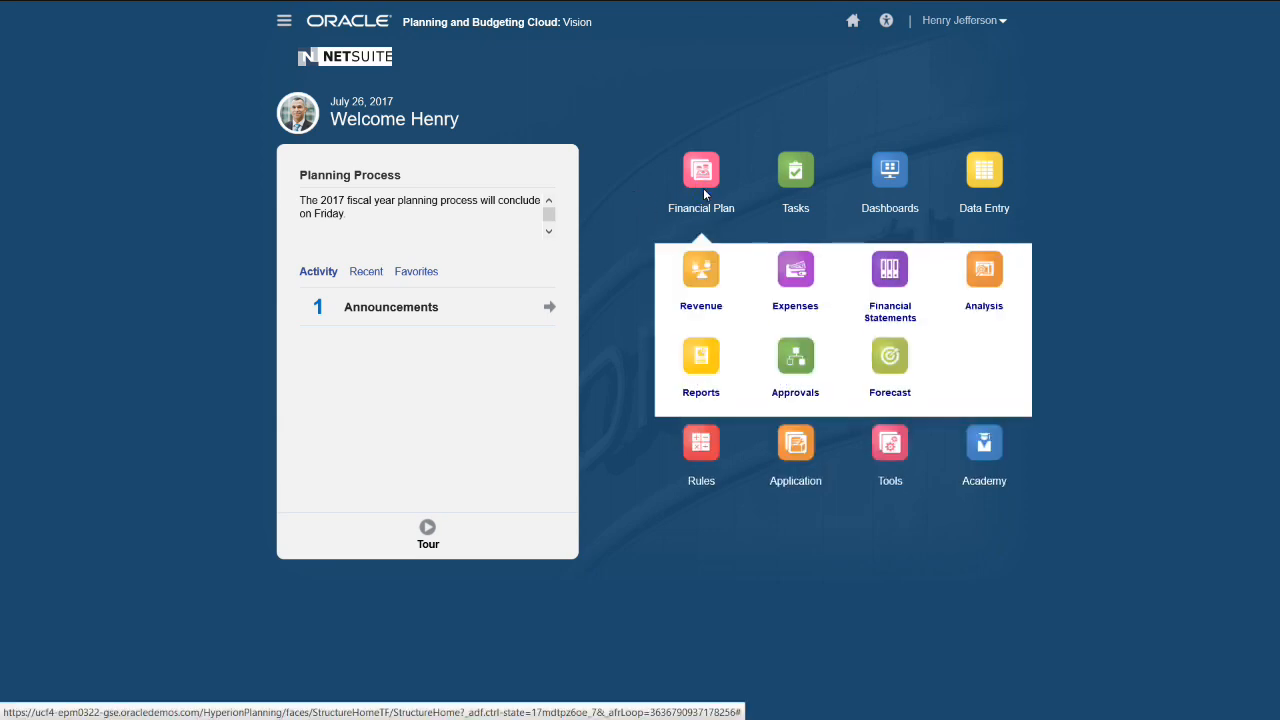
- View the Analysis dashboard, then open the Revenue area's Product Revenue Plan form
left_click(985, 287)
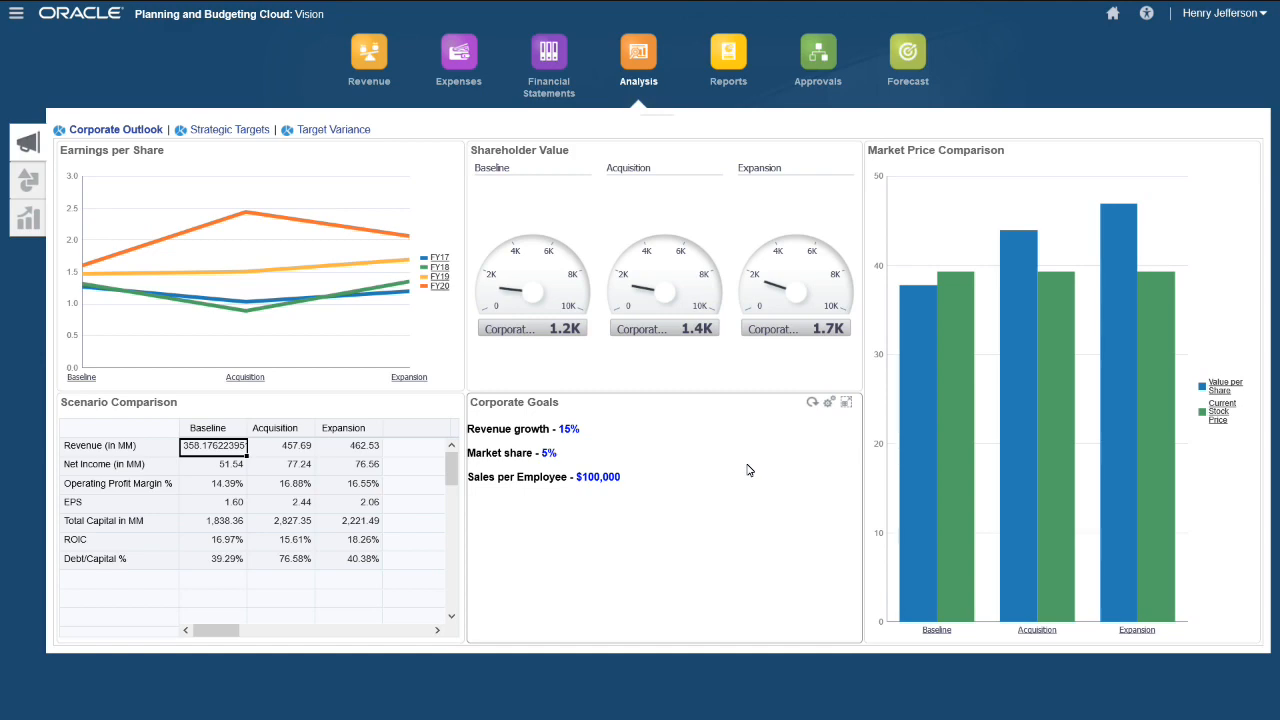
left_click(363, 60)
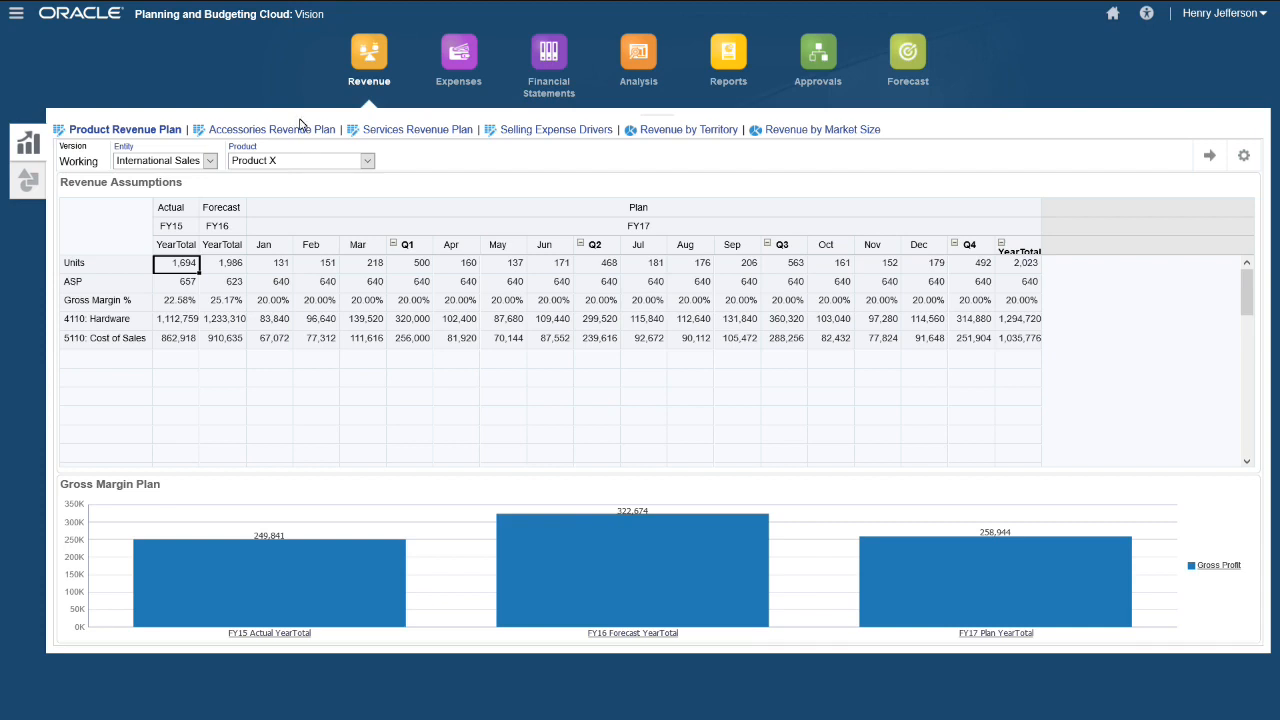
- Keep International Sales and Product X selected, then switch to the Accessories Revenue Plan form
left_click(211, 161)
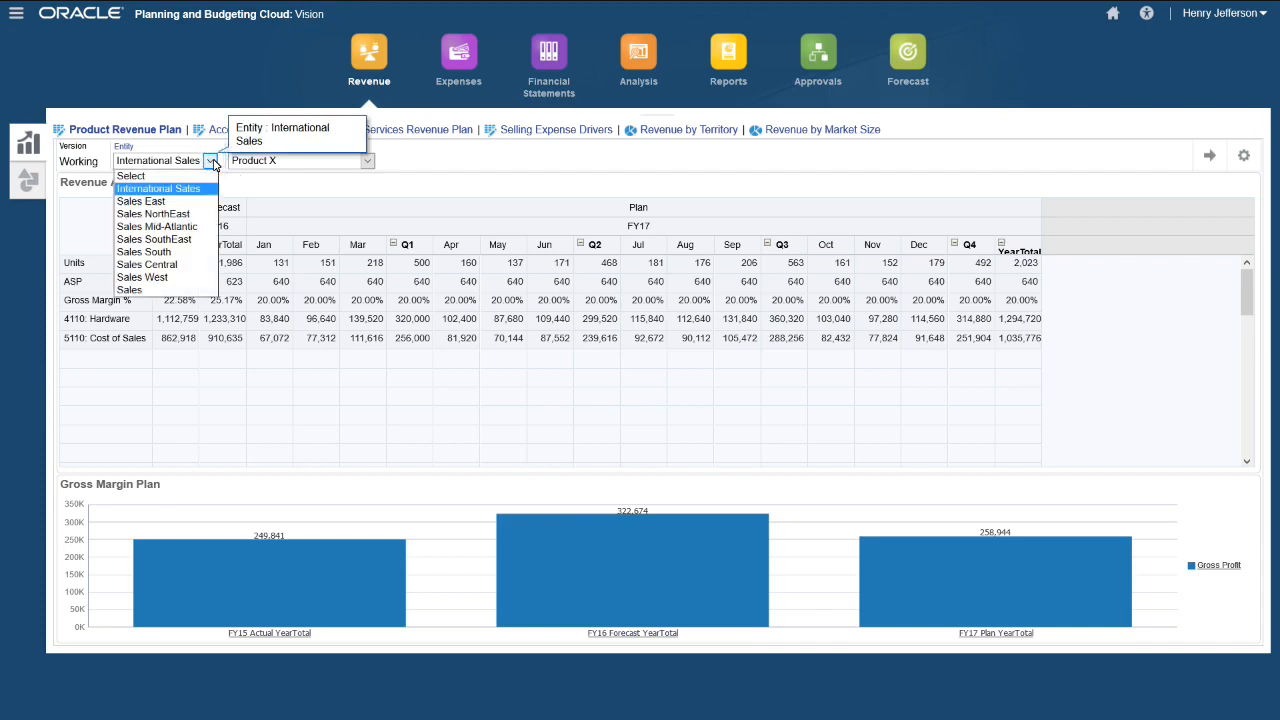
left_click(212, 161)
left_click(366, 161)
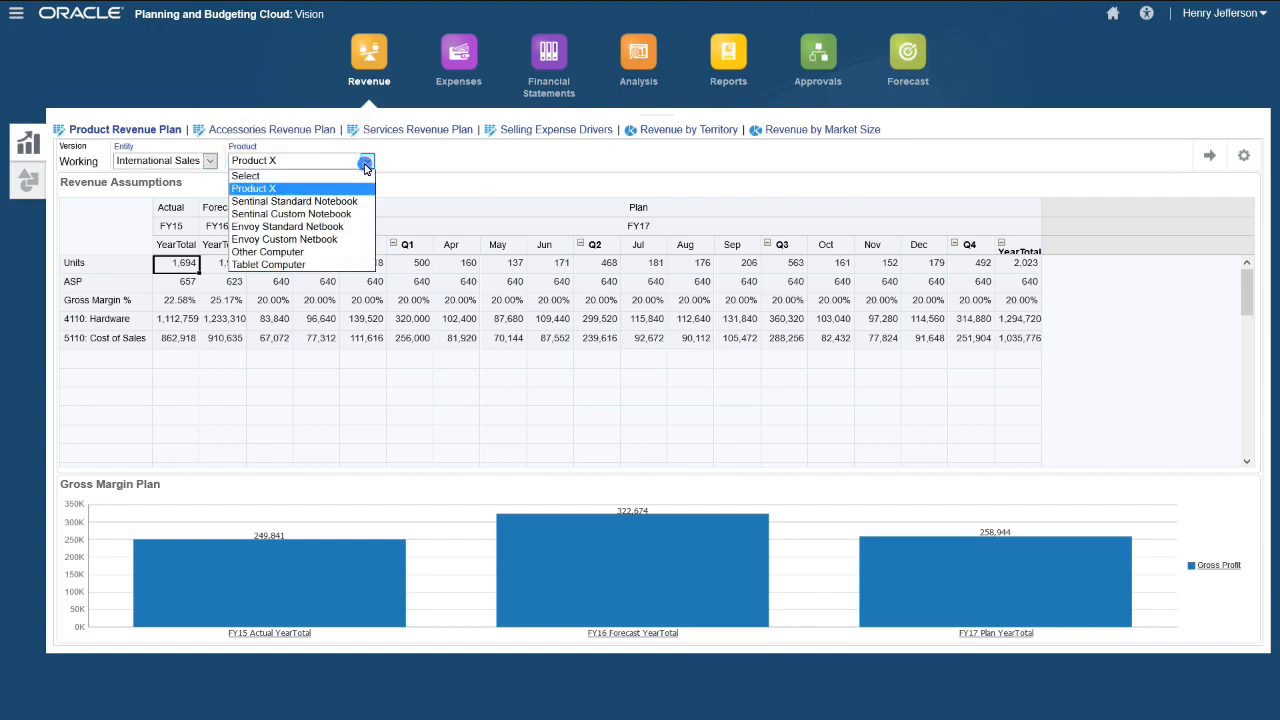
left_click(366, 166)
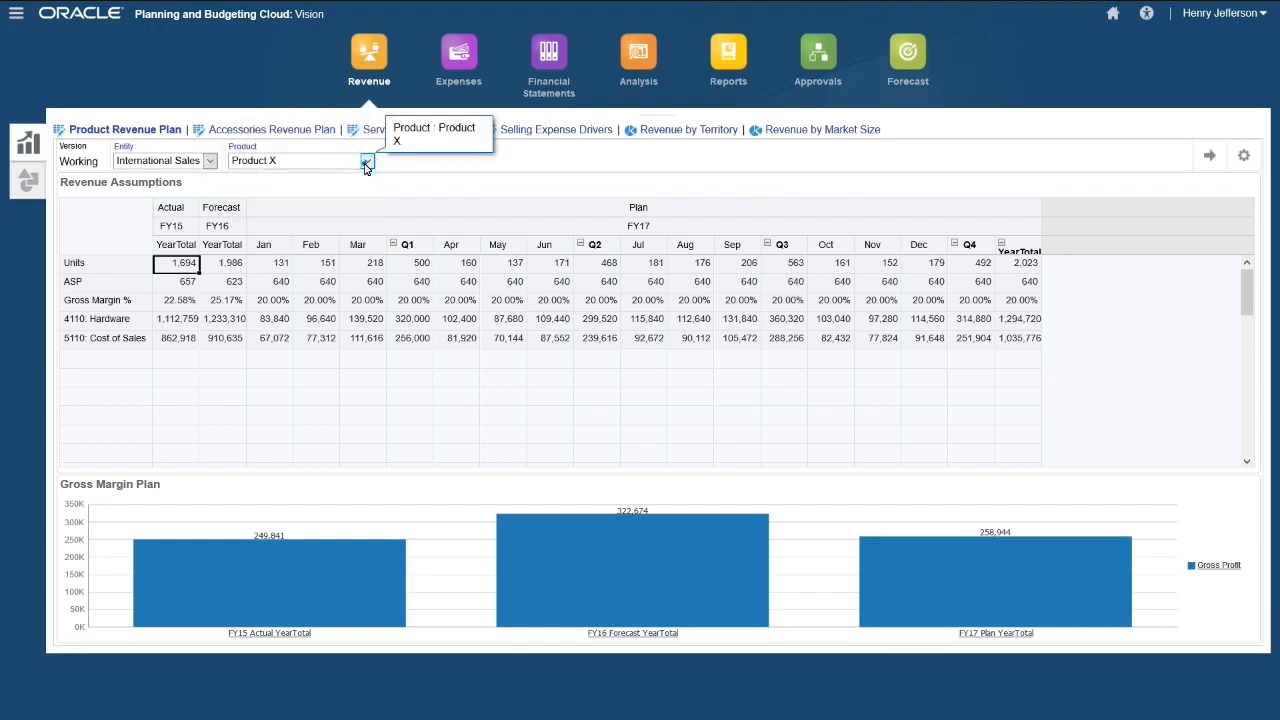
left_click(258, 131)
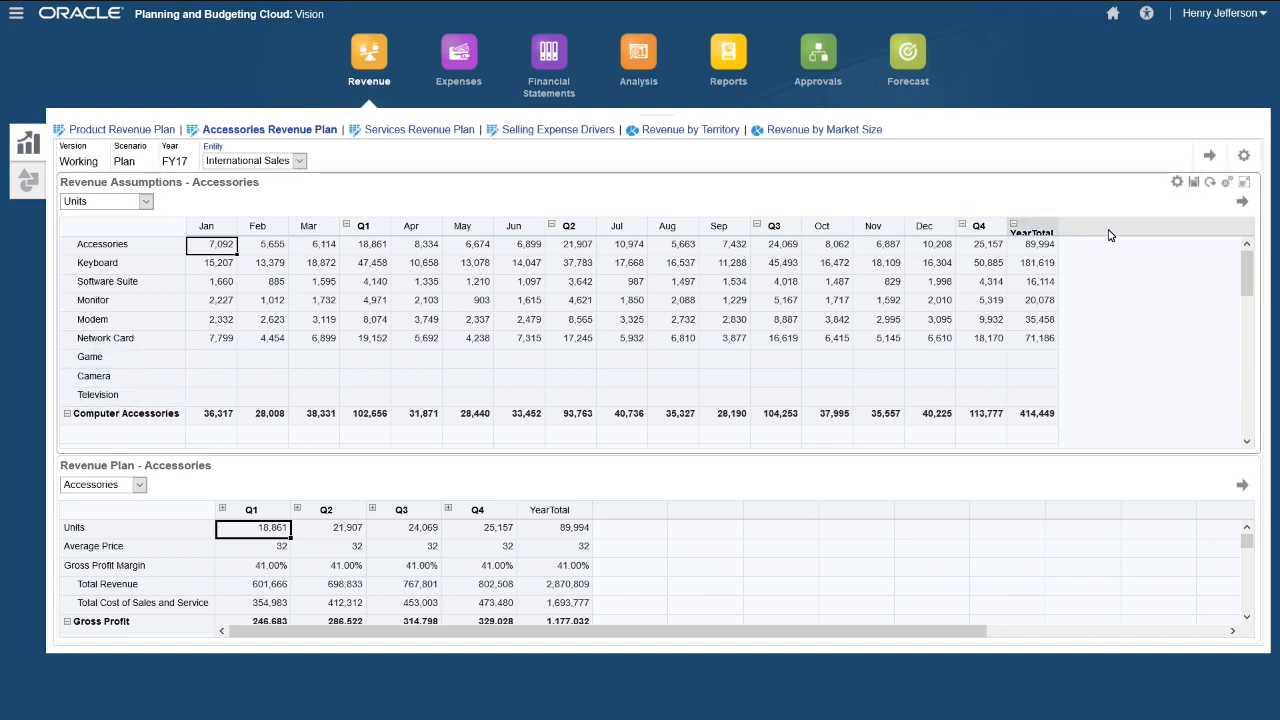
- Reload the Accessories Revenue Plan for Sales East, keeping Units as the grid's account
left_click(299, 161)
left_click(230, 201)
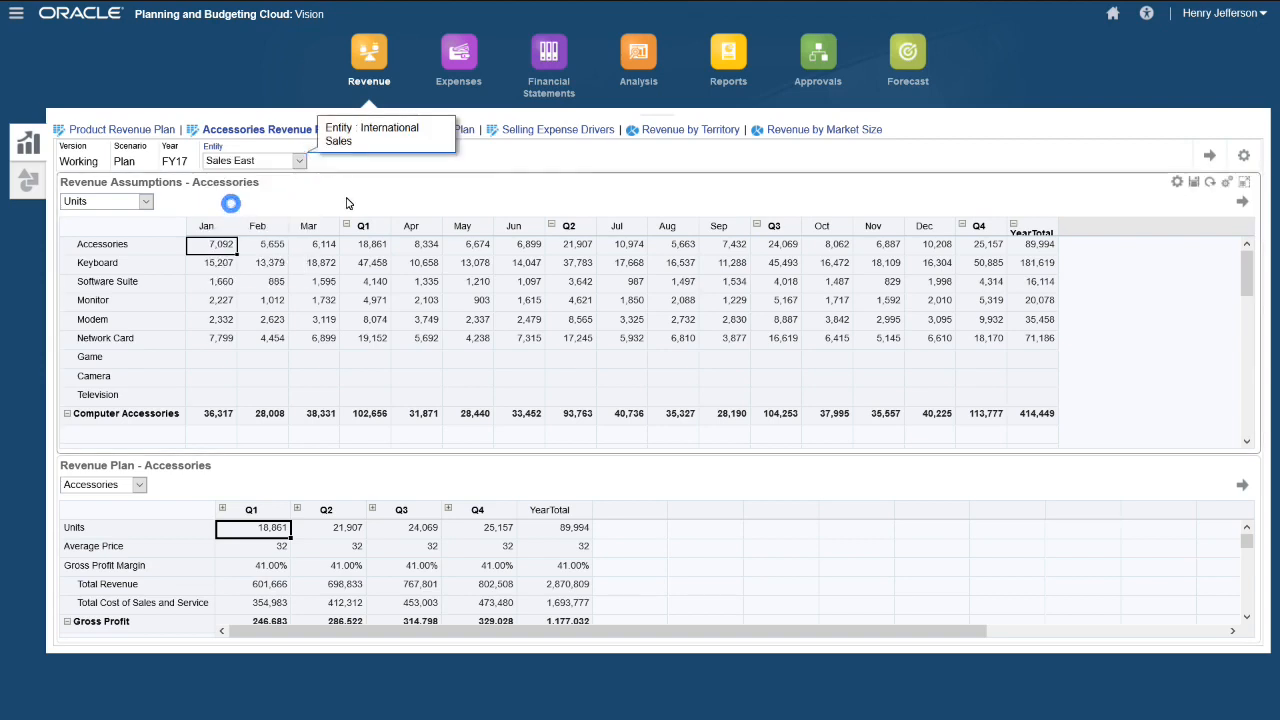
left_click(1213, 158)
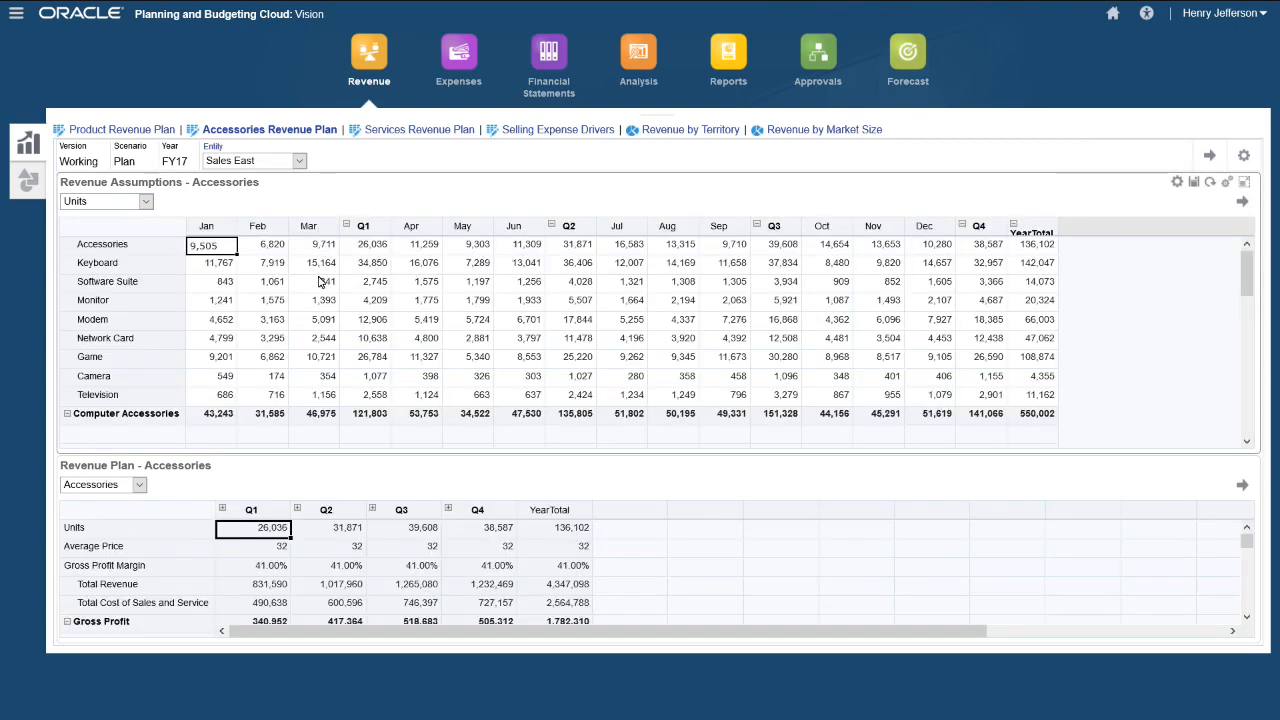
left_click(147, 203)
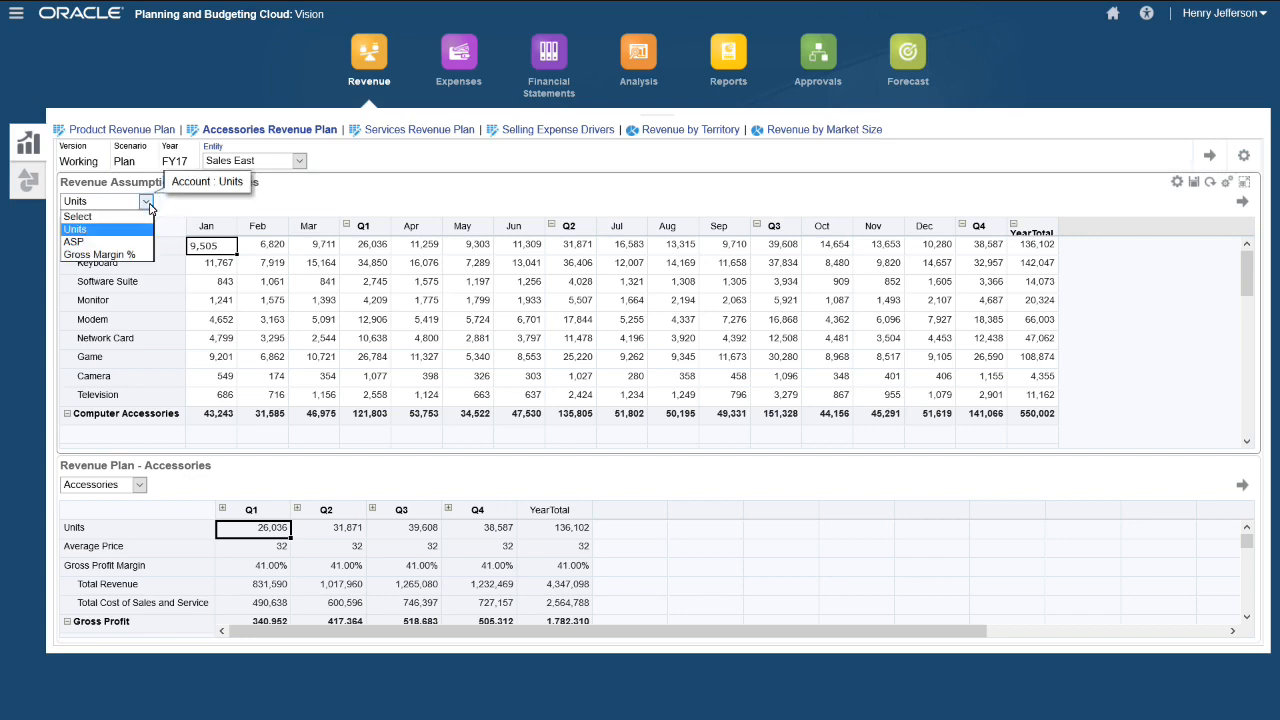
left_click(149, 204)
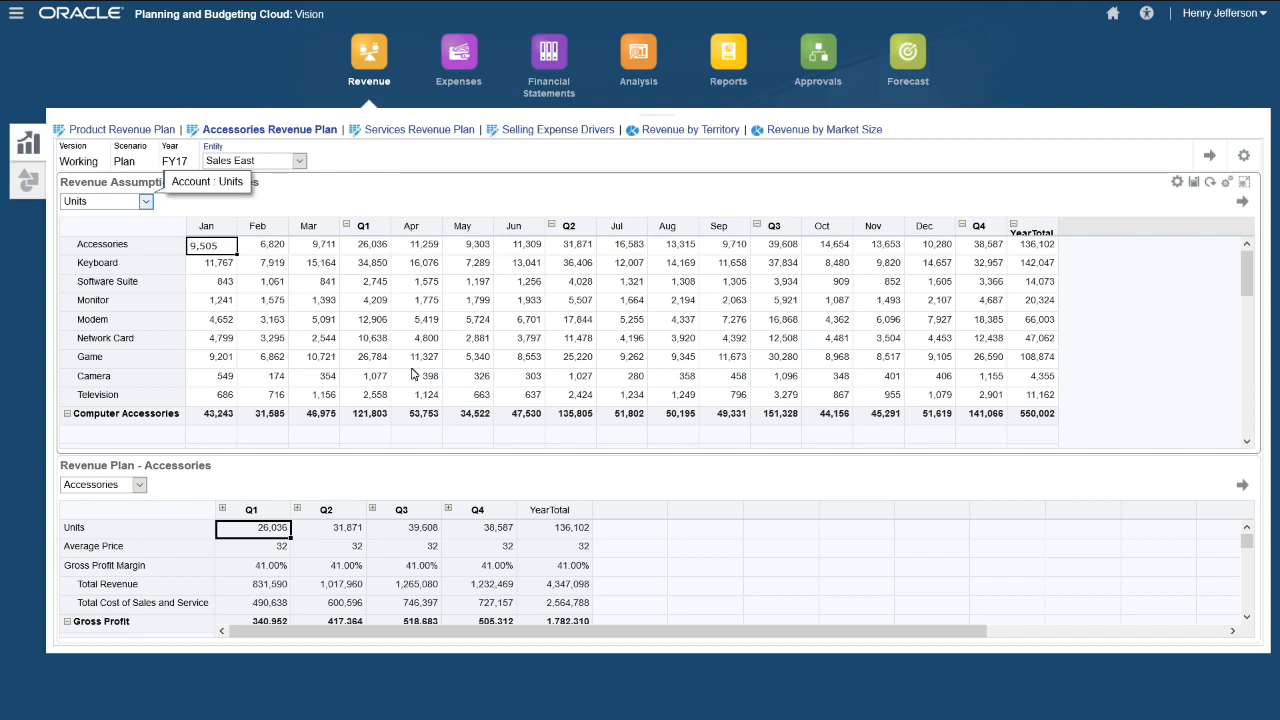
- Lock the Television row's monthly Units cells
left_click(119, 398)
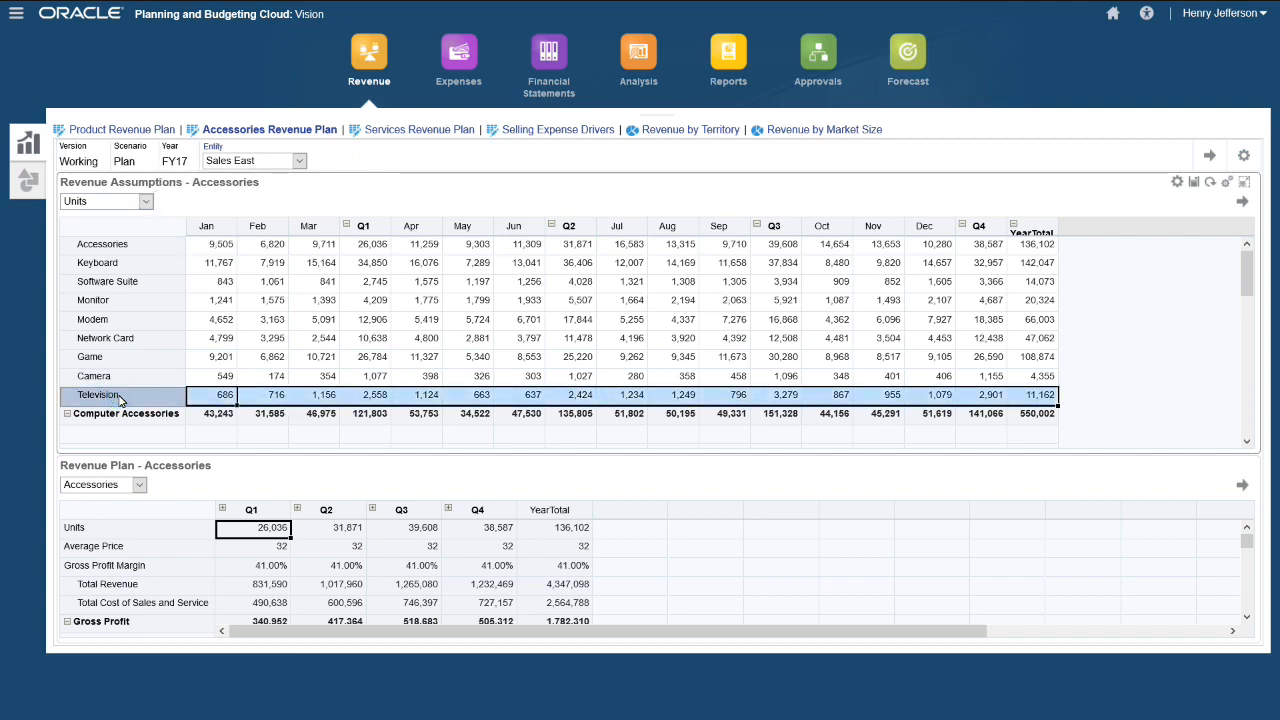
left_click(1177, 182)
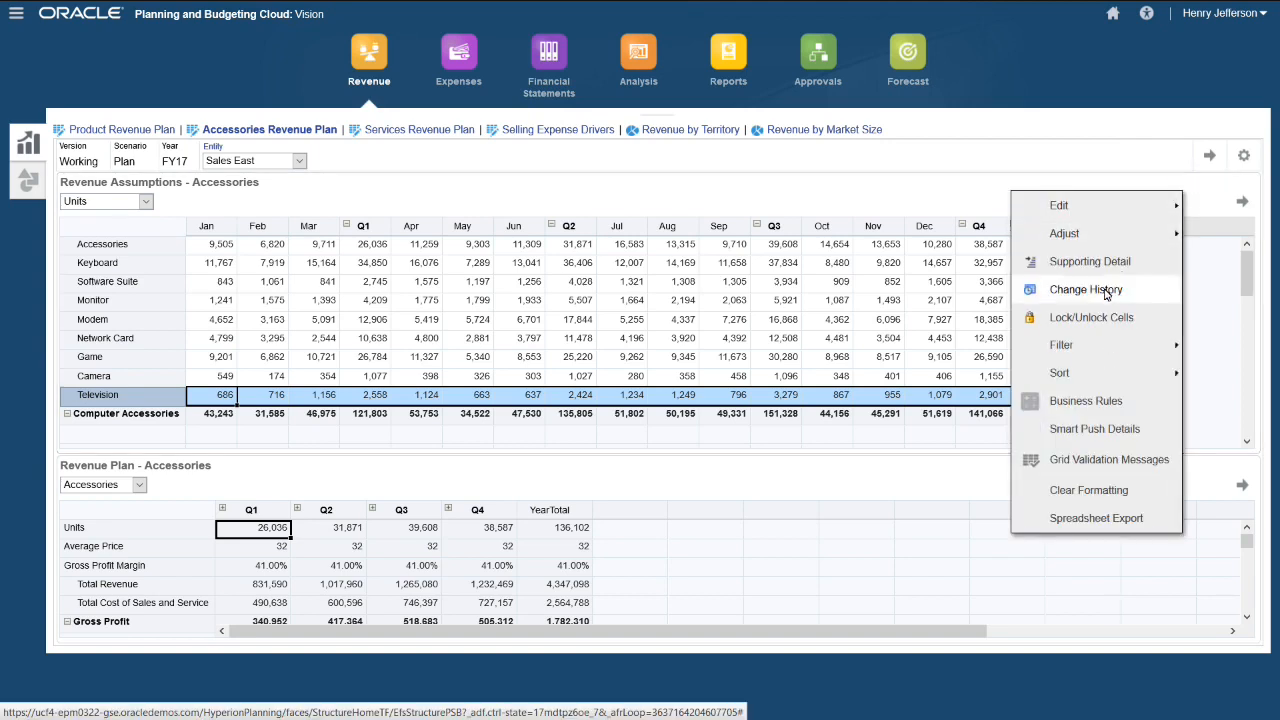
left_click(1091, 318)
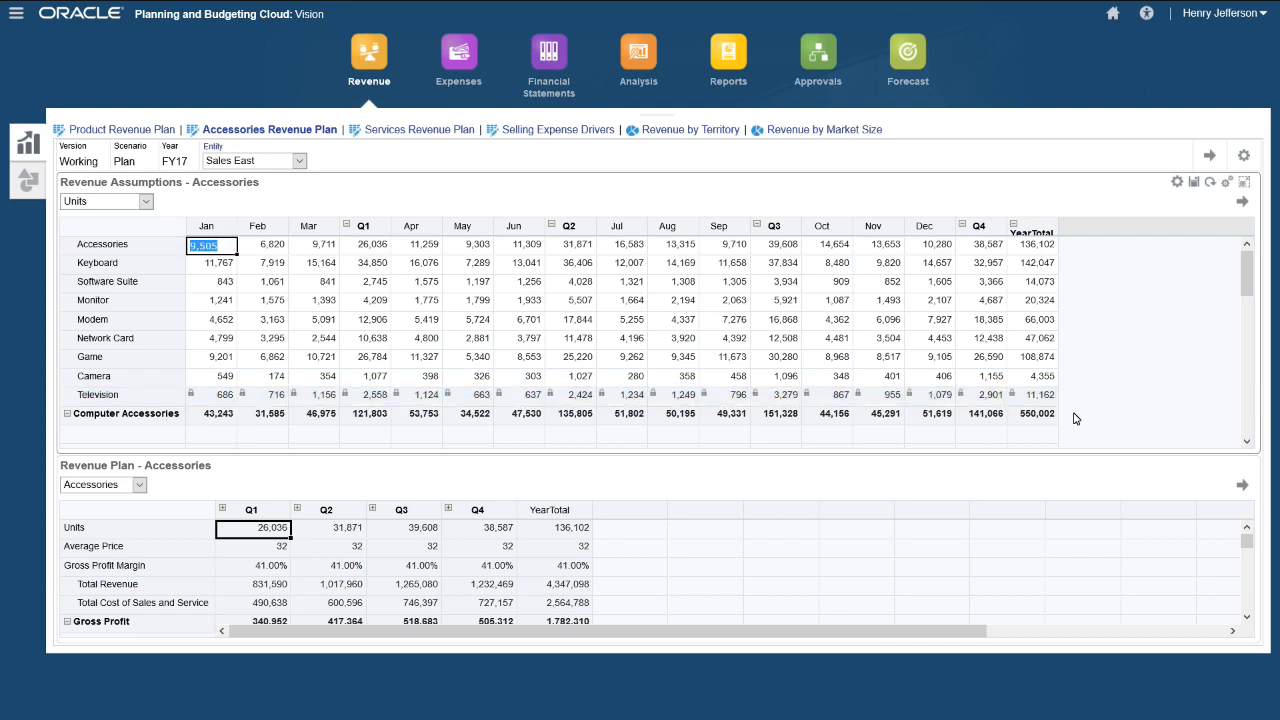
- Select the Computer Accessories YearTotal cell and bring up the Actions Adjust options
left_click(1039, 419)
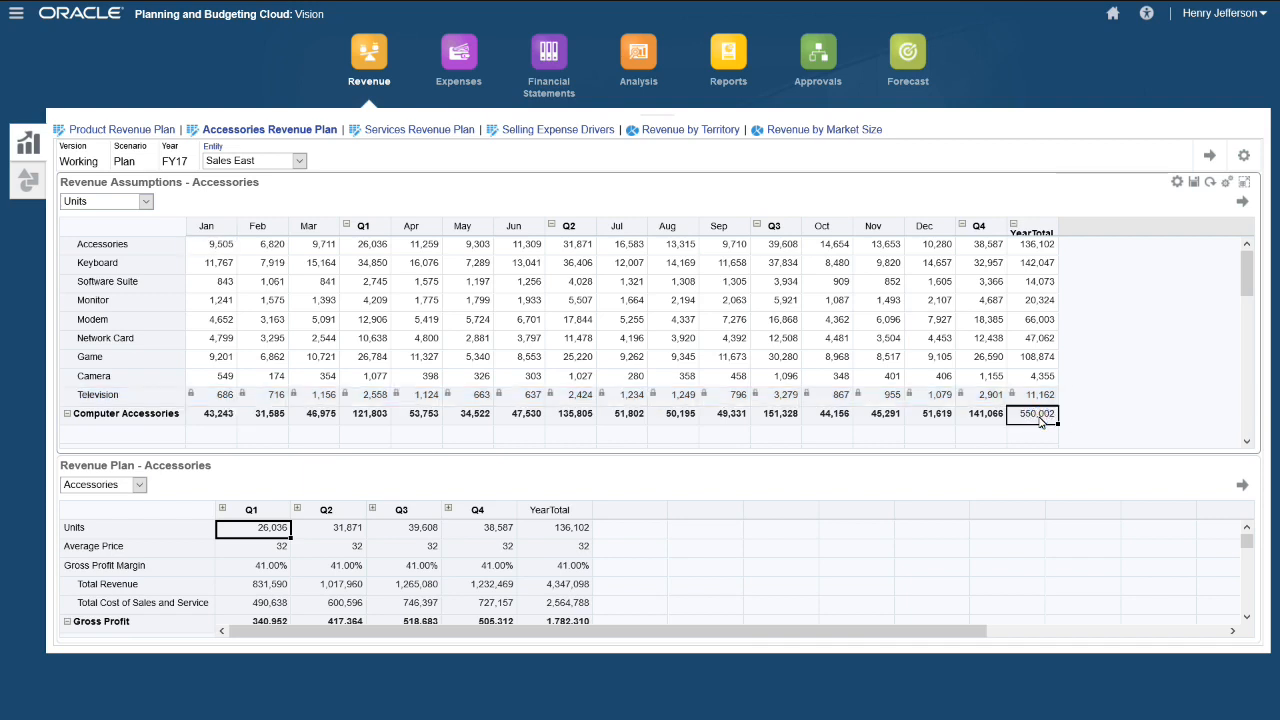
left_click(1176, 185)
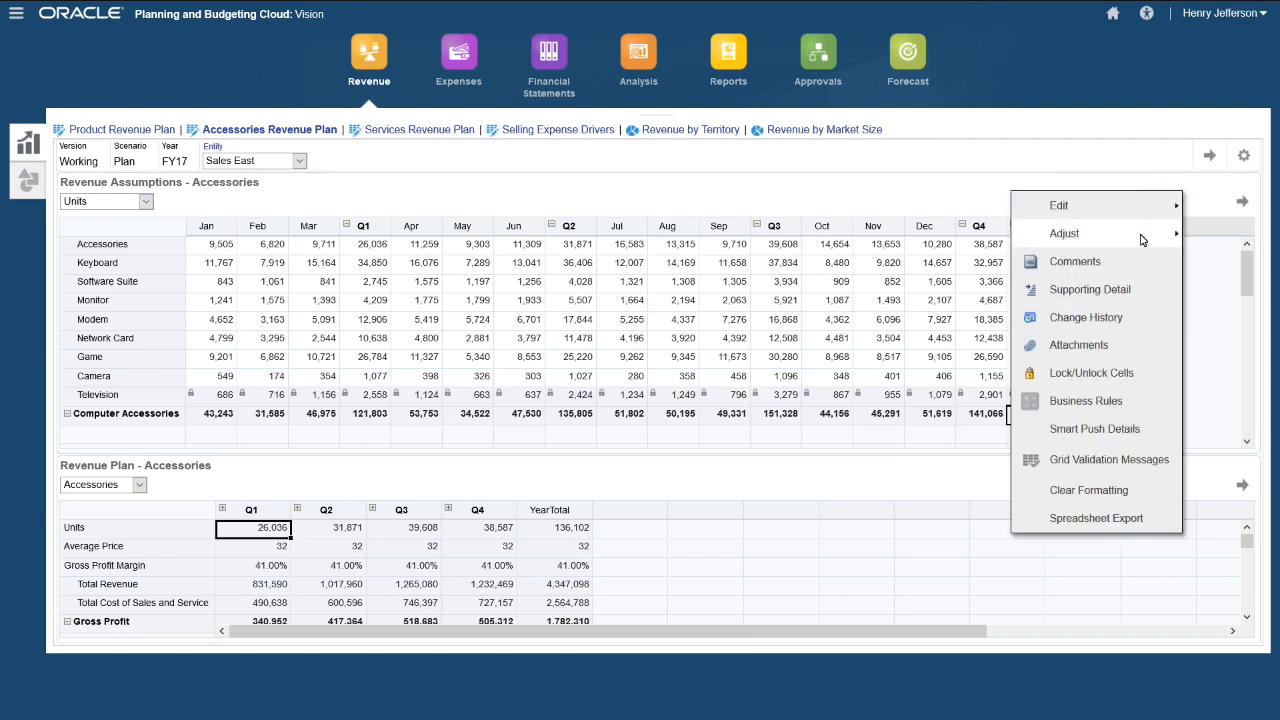
mouse_move(1141, 239)
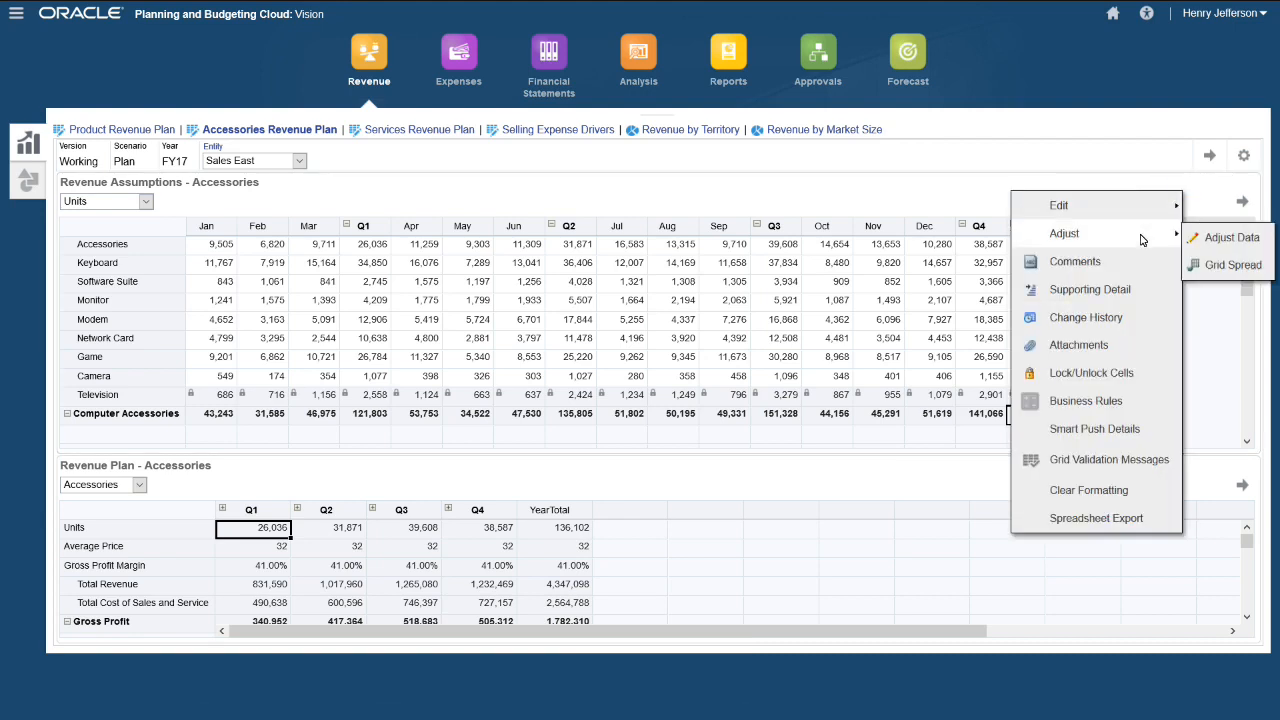
- Grid-spread 525,000 proportionally into Computer Accessories, refresh, then move to Services Revenue Plan
left_click(1231, 266)
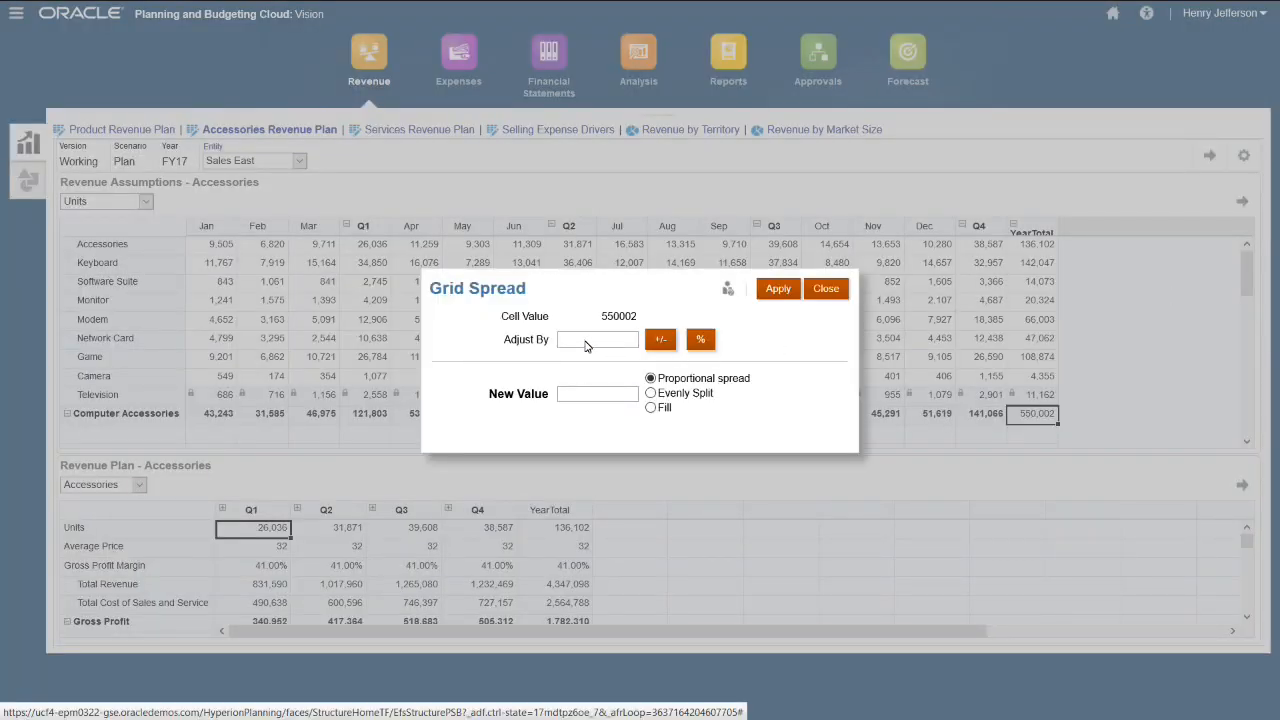
left_click(615, 400)
type("525000")
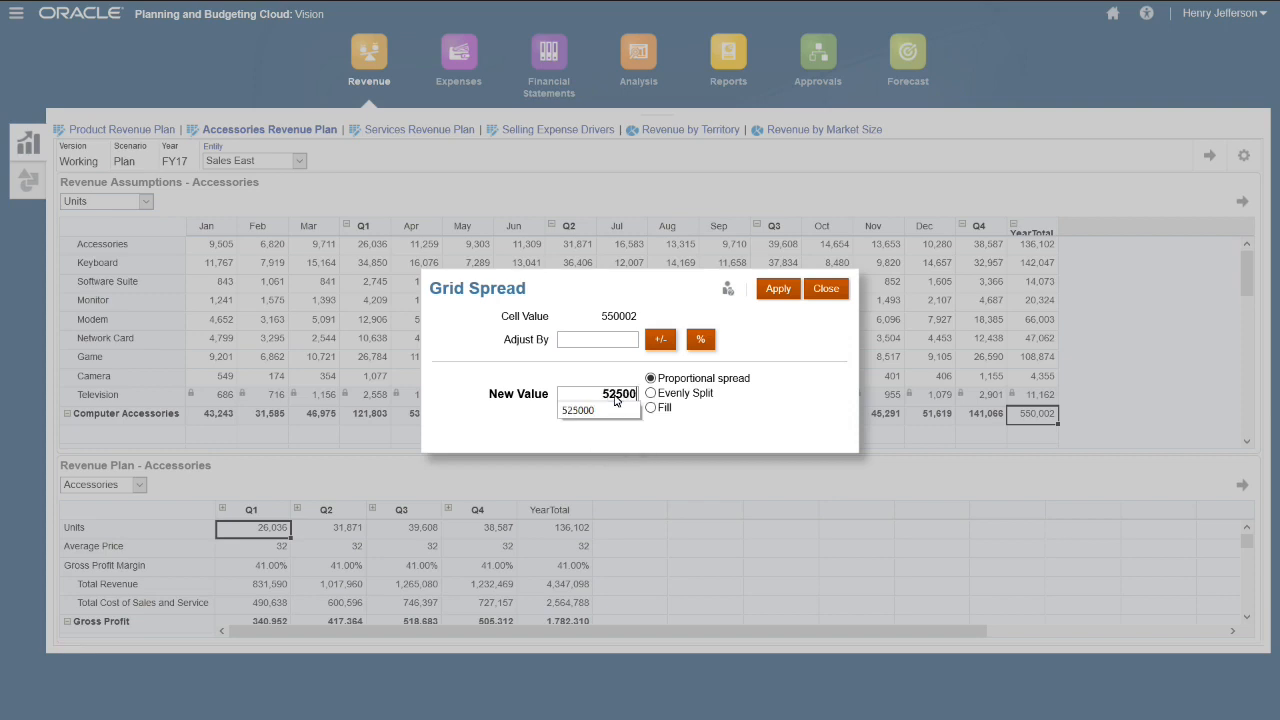
left_click(778, 289)
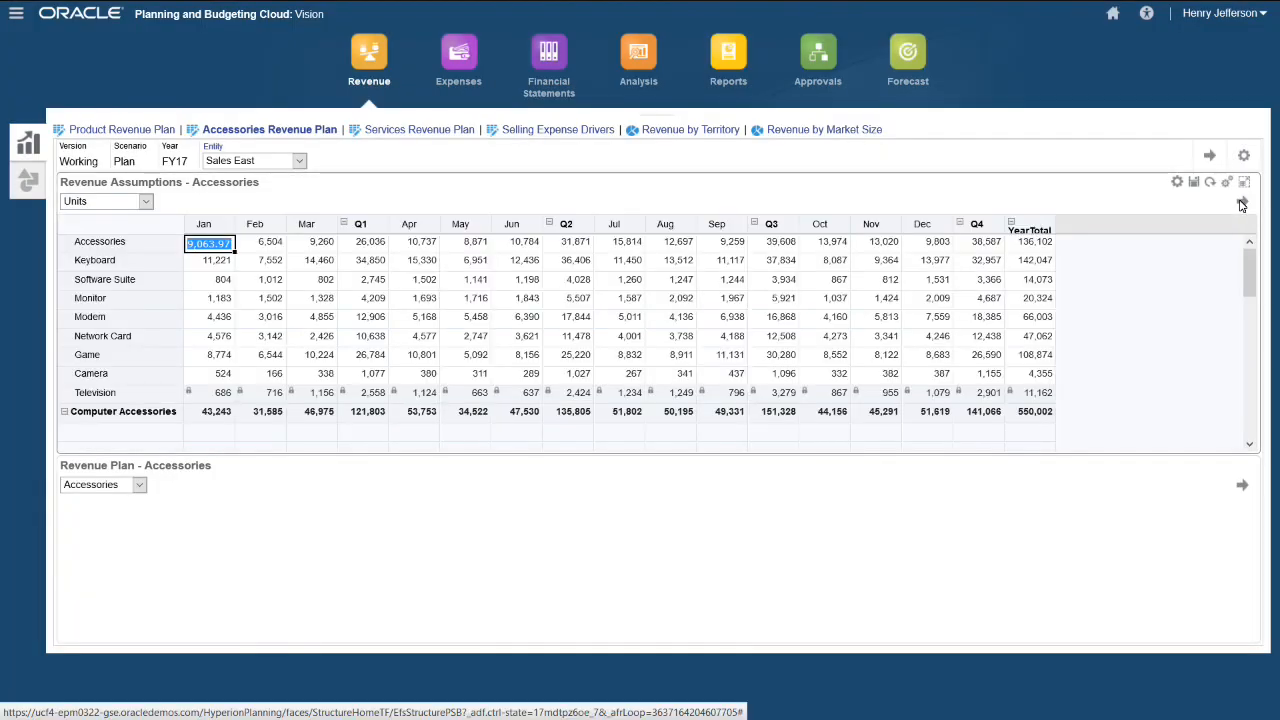
left_click(1241, 204)
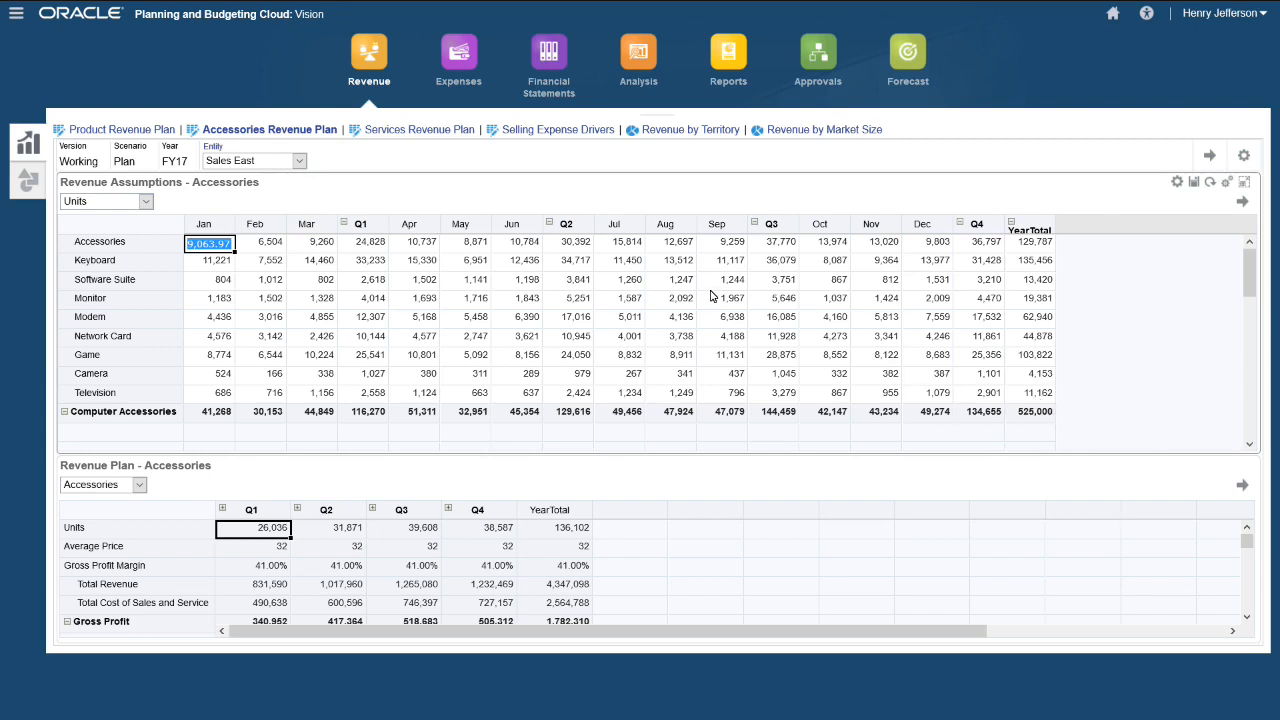
left_click(437, 130)
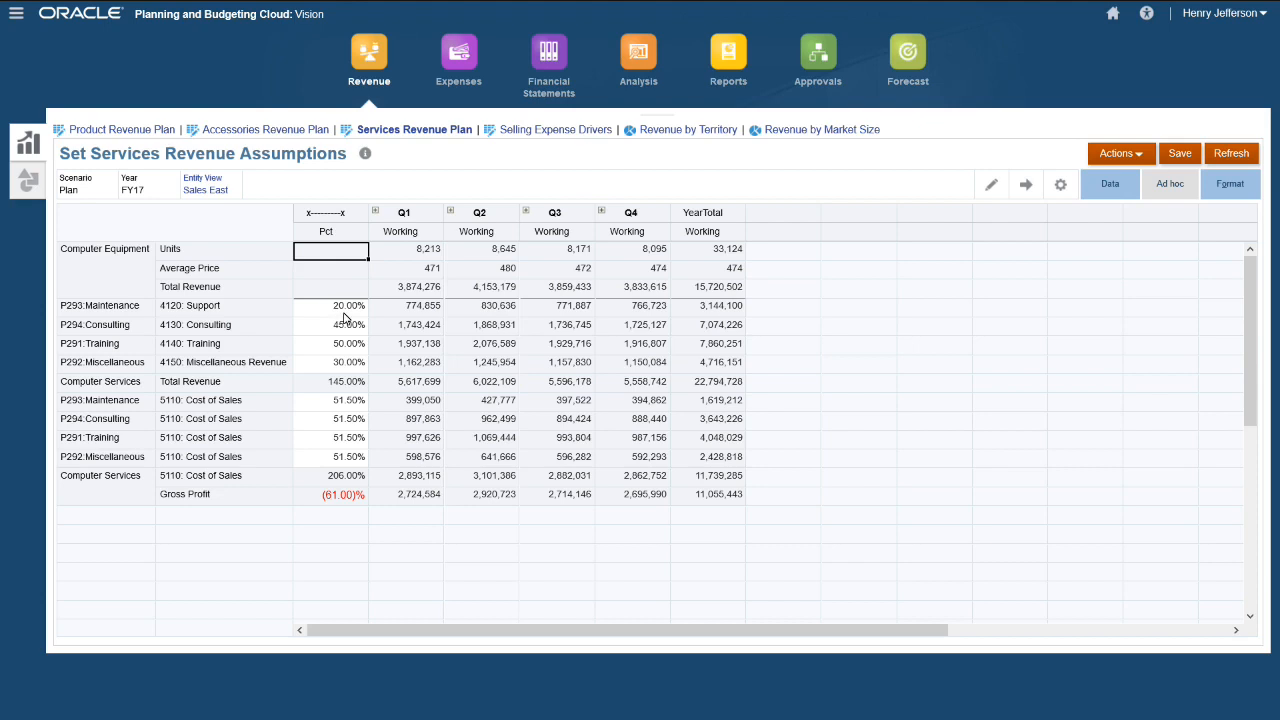
- Enter 25% Support, 50% Consulting and 45% Training percentages for Sales East and save
double_click(345, 310)
key("BackSpace")
type("25")
key("Return")
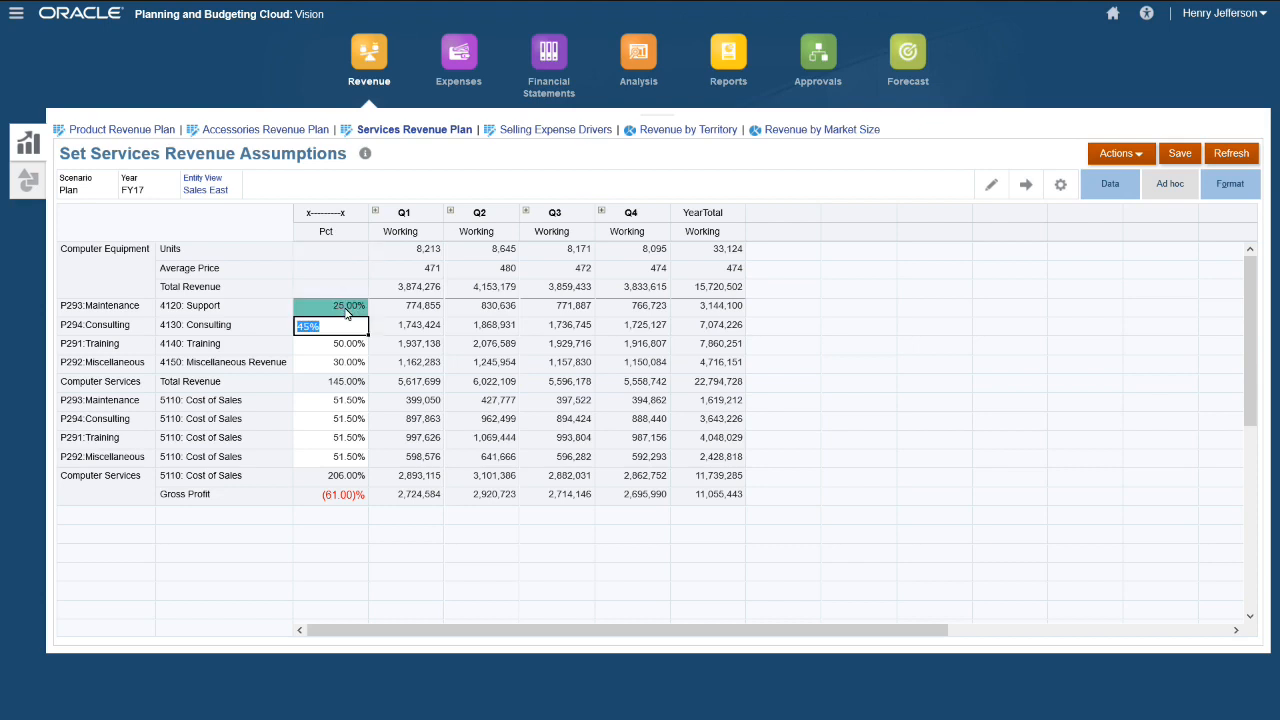
type(".50")
key("Return")
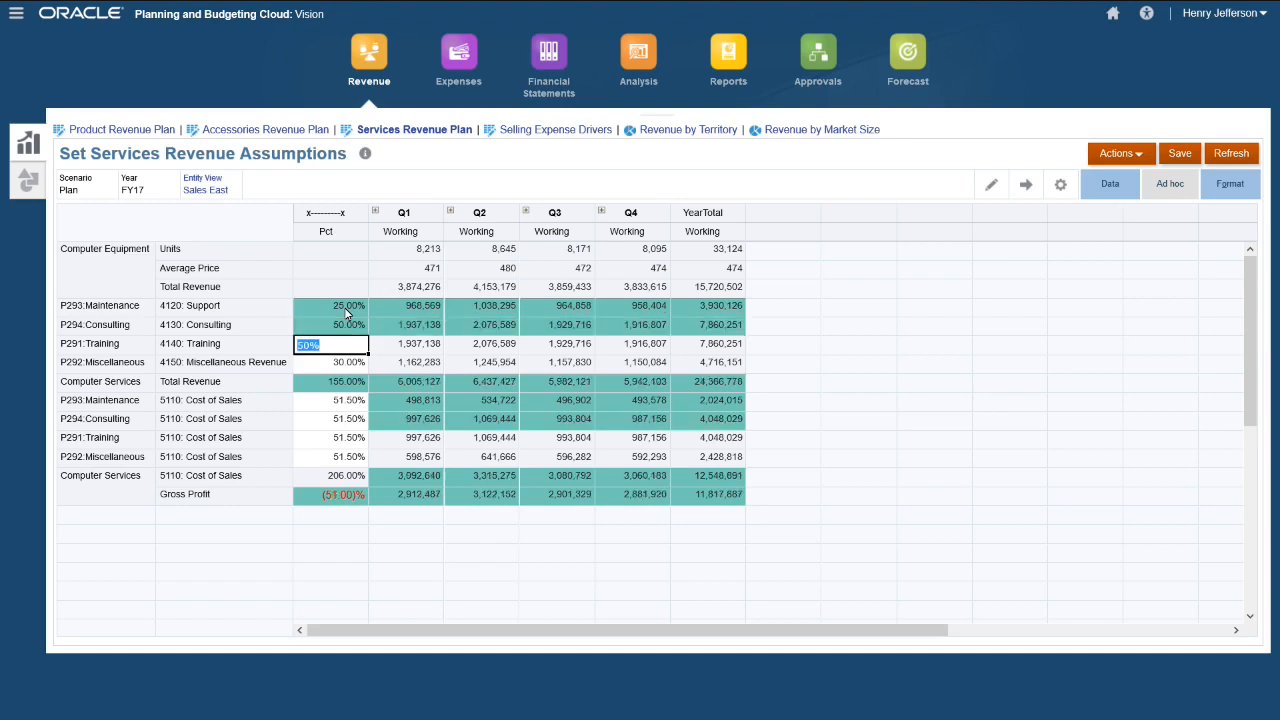
type(".455")
key("Return")
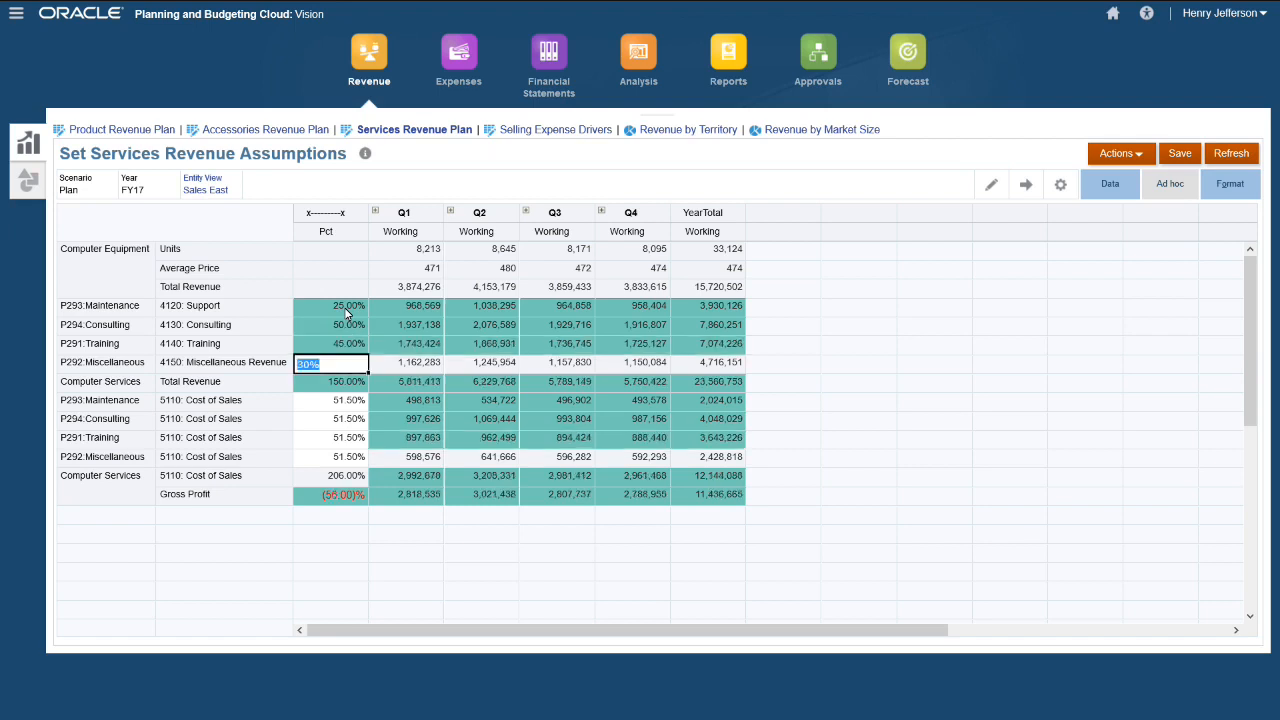
left_click(1181, 155)
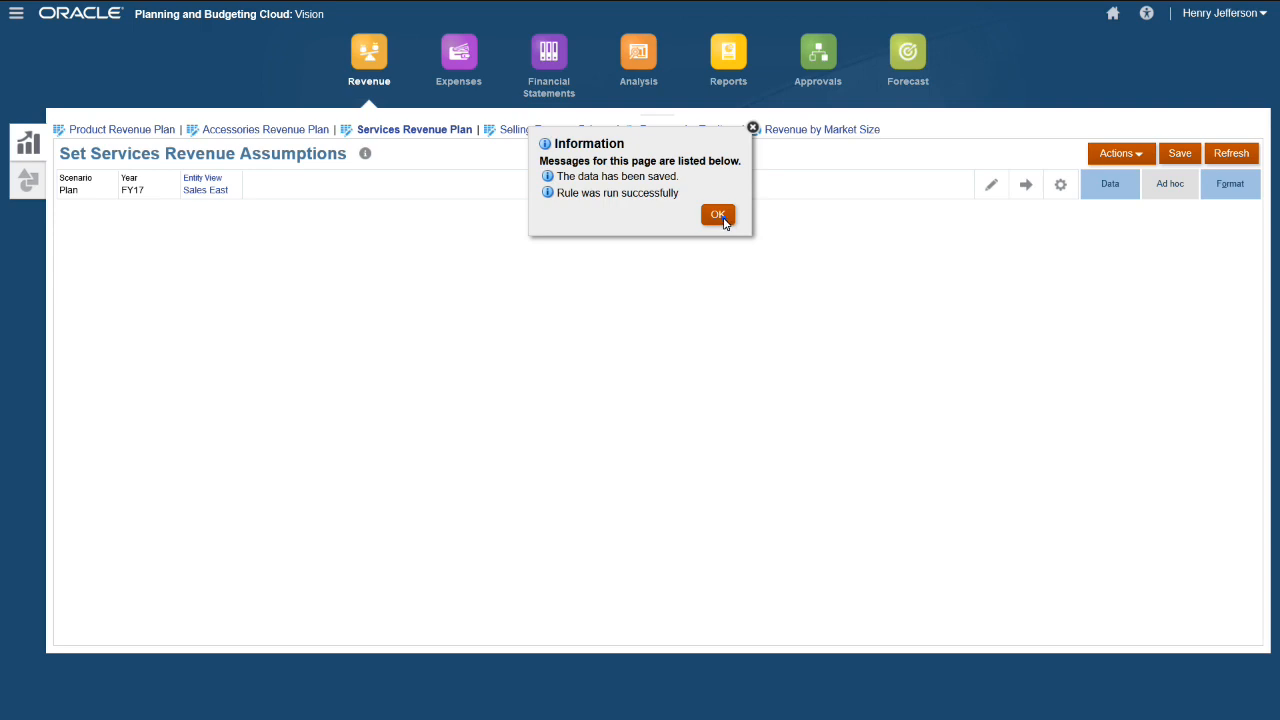
- Dismiss the save confirmation and go to the Selling Expense Drivers form for FY17 Plan
left_click(724, 218)
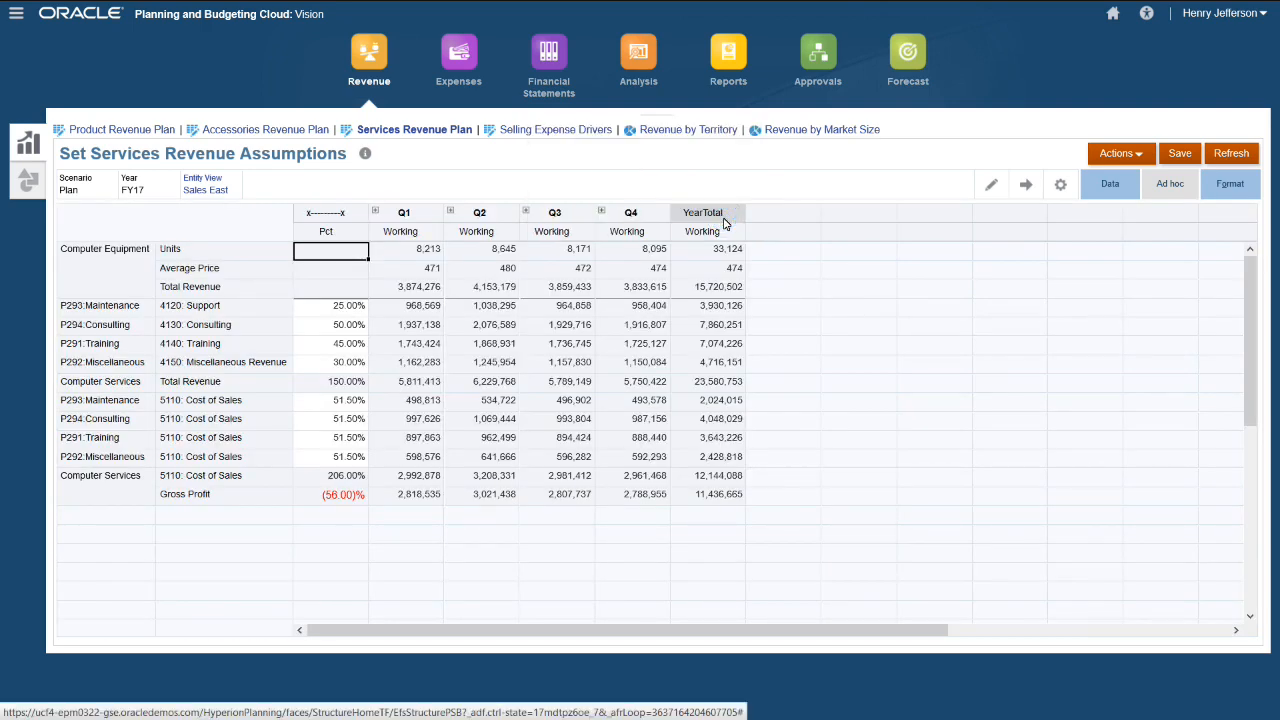
left_click(540, 132)
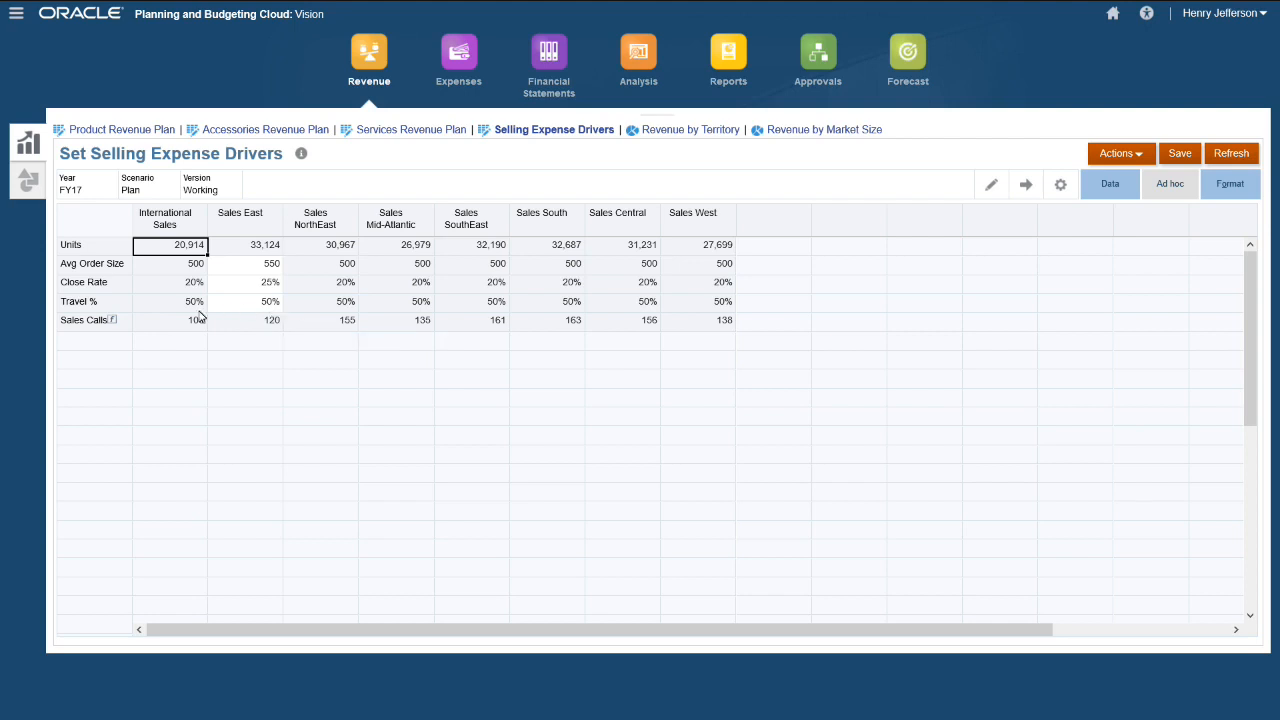
- Select the Sales Calls row, close its member formula, and view the Sales East Revenue Overview
left_click(115, 323)
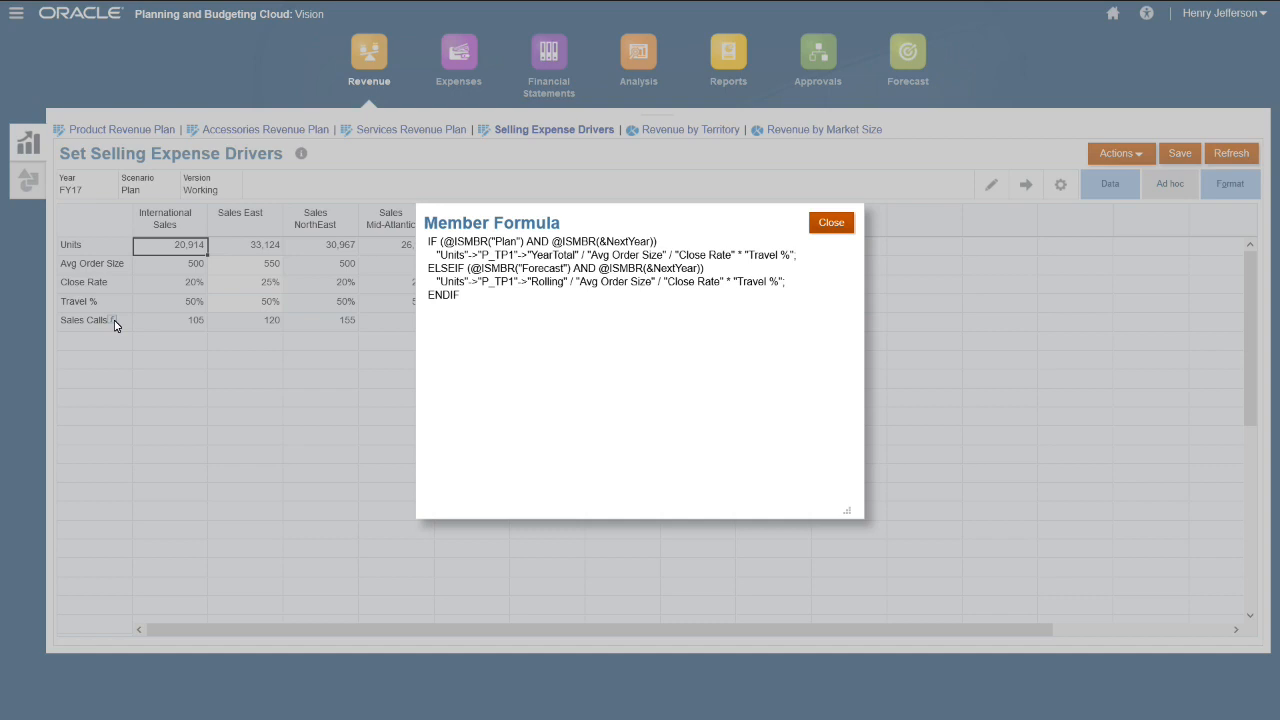
left_click(831, 222)
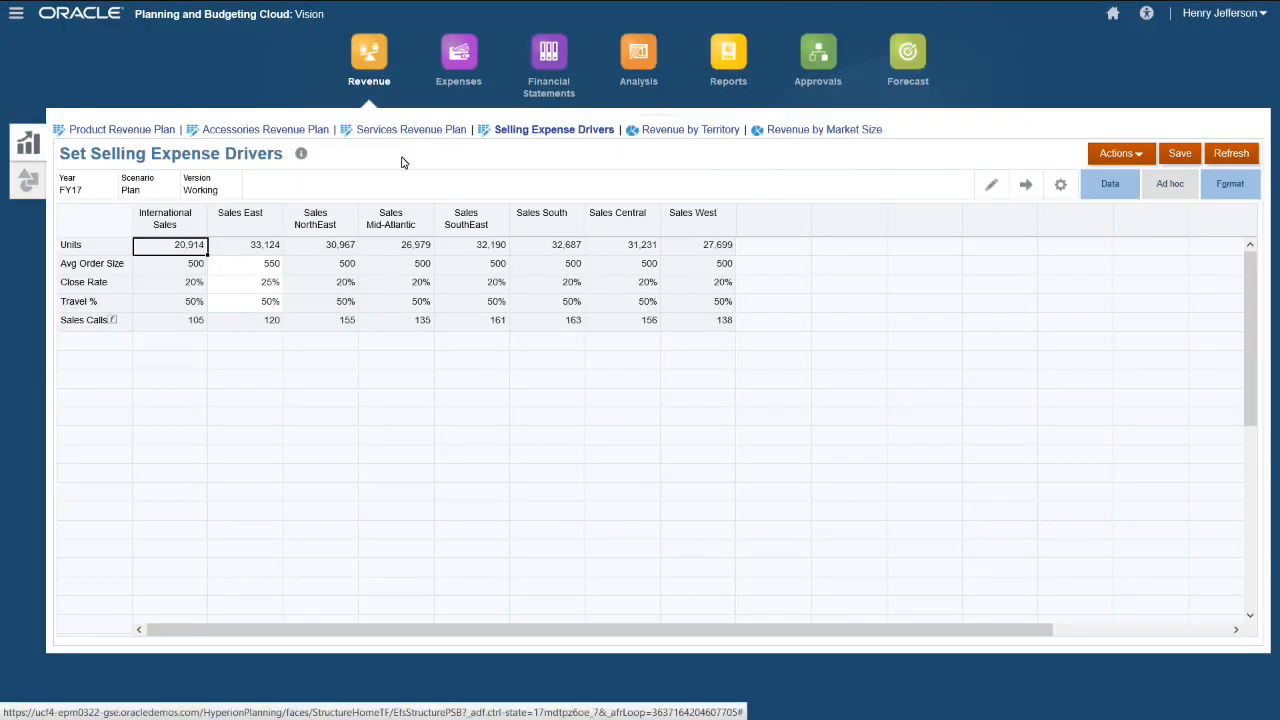
left_click(38, 181)
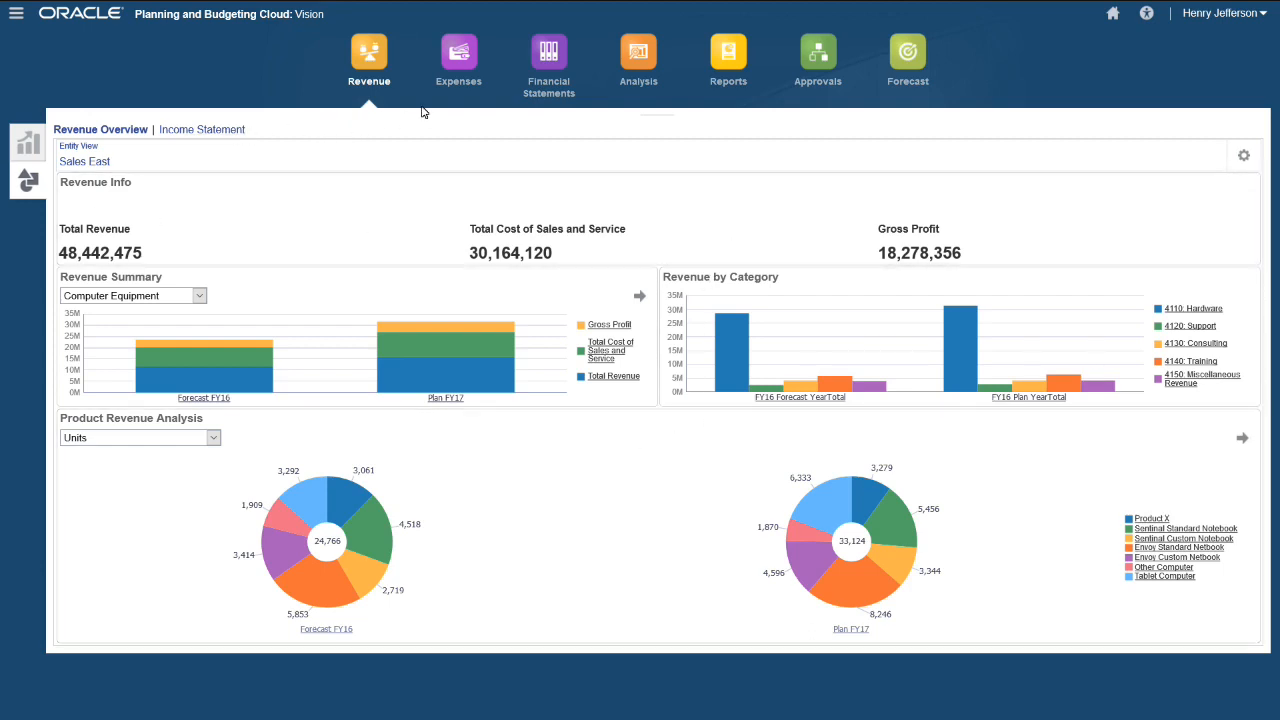
- Go to the Expenses area's Set Global Planning Assumptions form for FY17 Plan
left_click(448, 82)
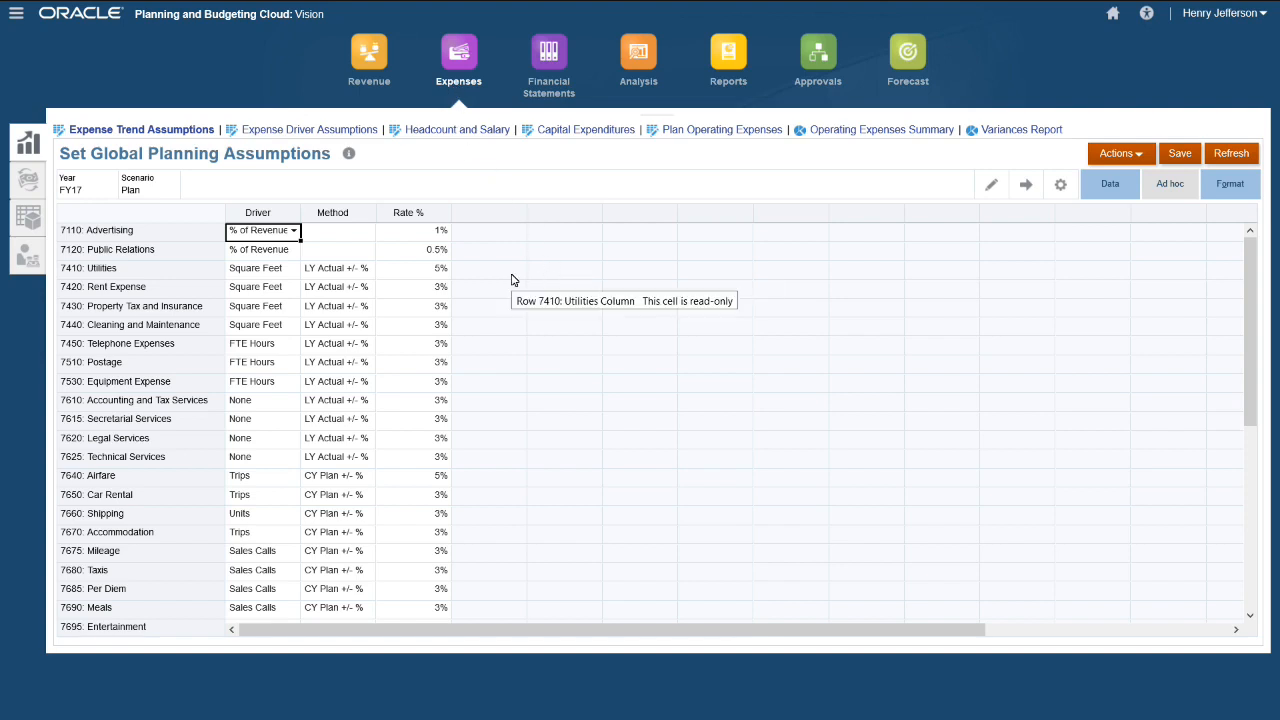
- Review the driver entries for 7110: Advertising, then open the Expense Driver Assumptions form
left_click(294, 233)
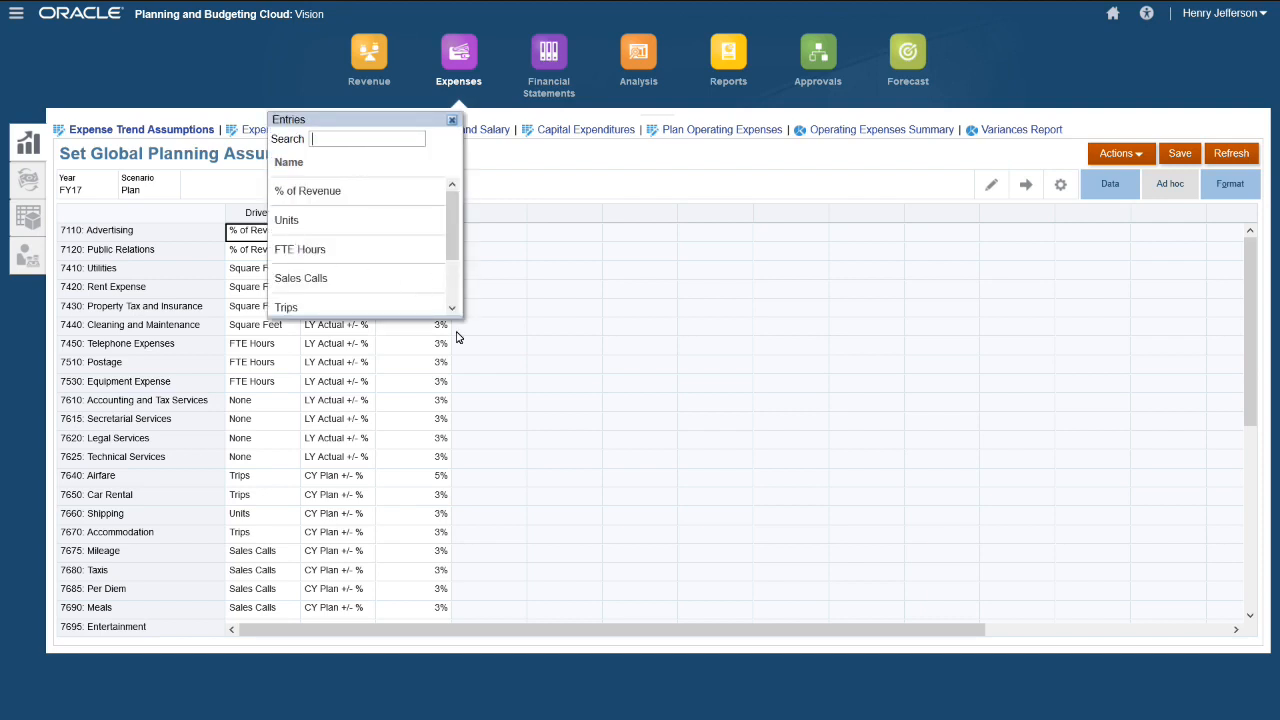
left_click_drag(462, 318, 481, 421)
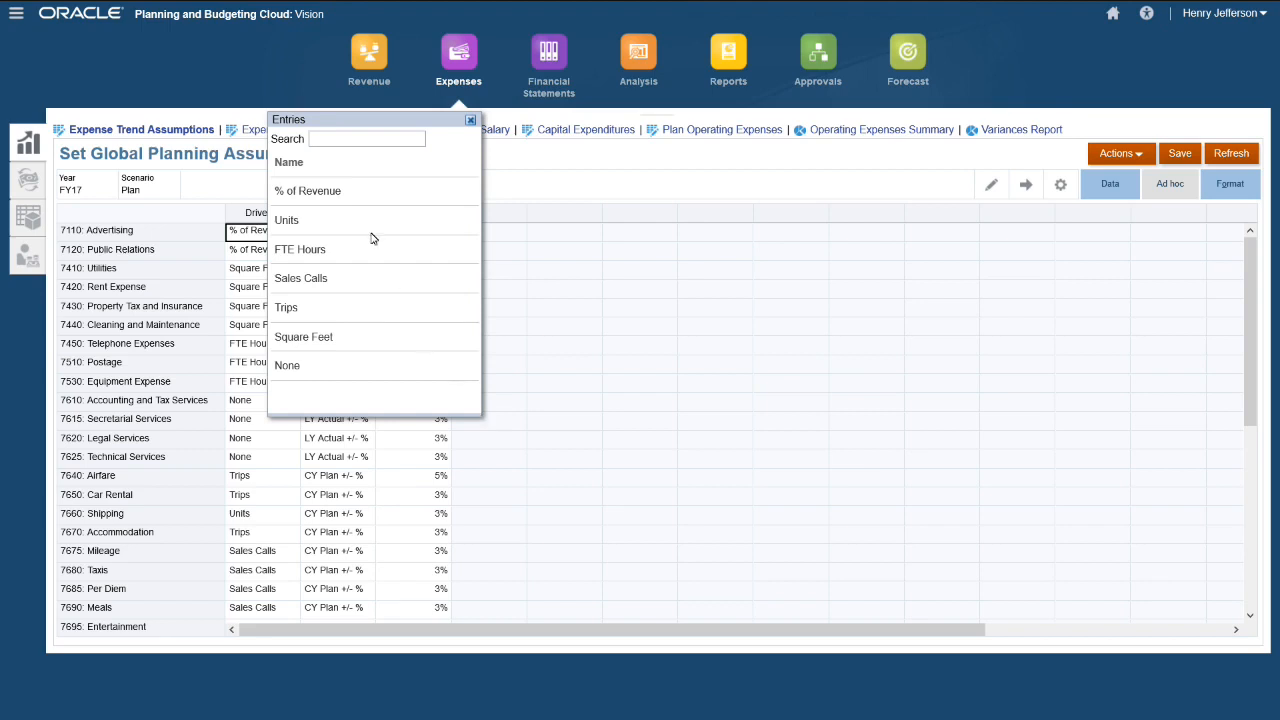
left_click_drag(332, 118, 561, 153)
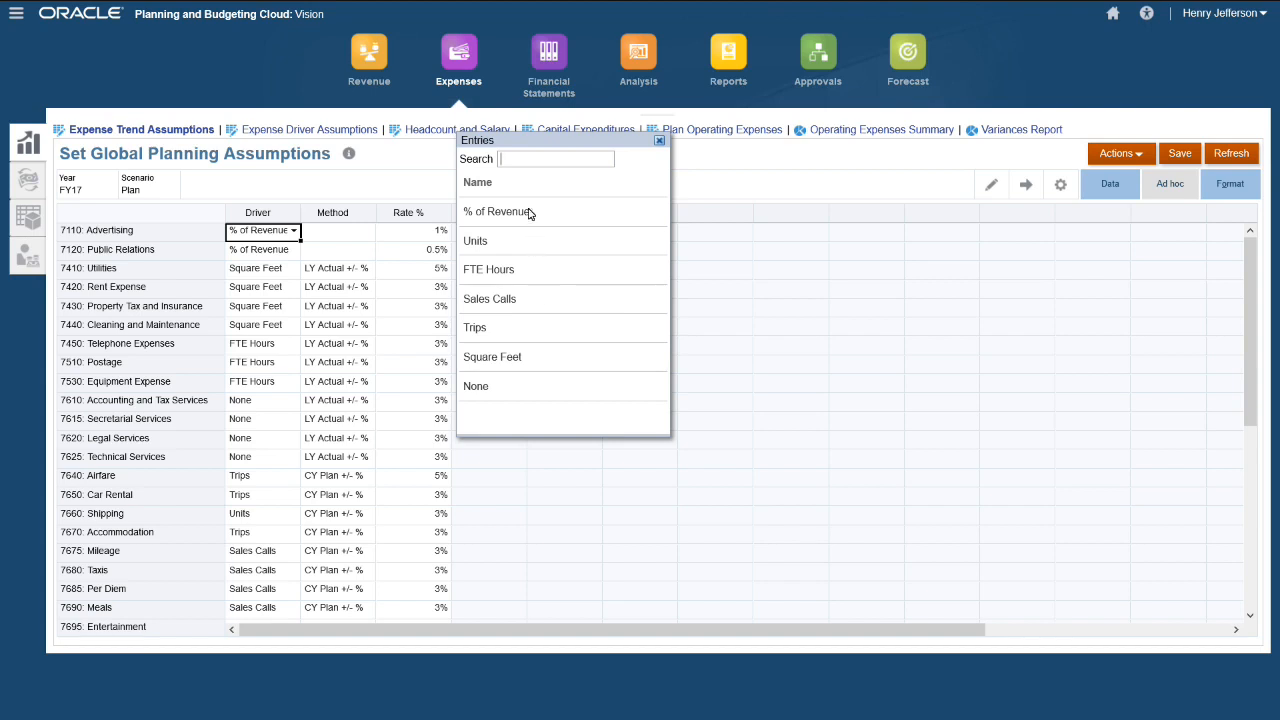
left_click(659, 141)
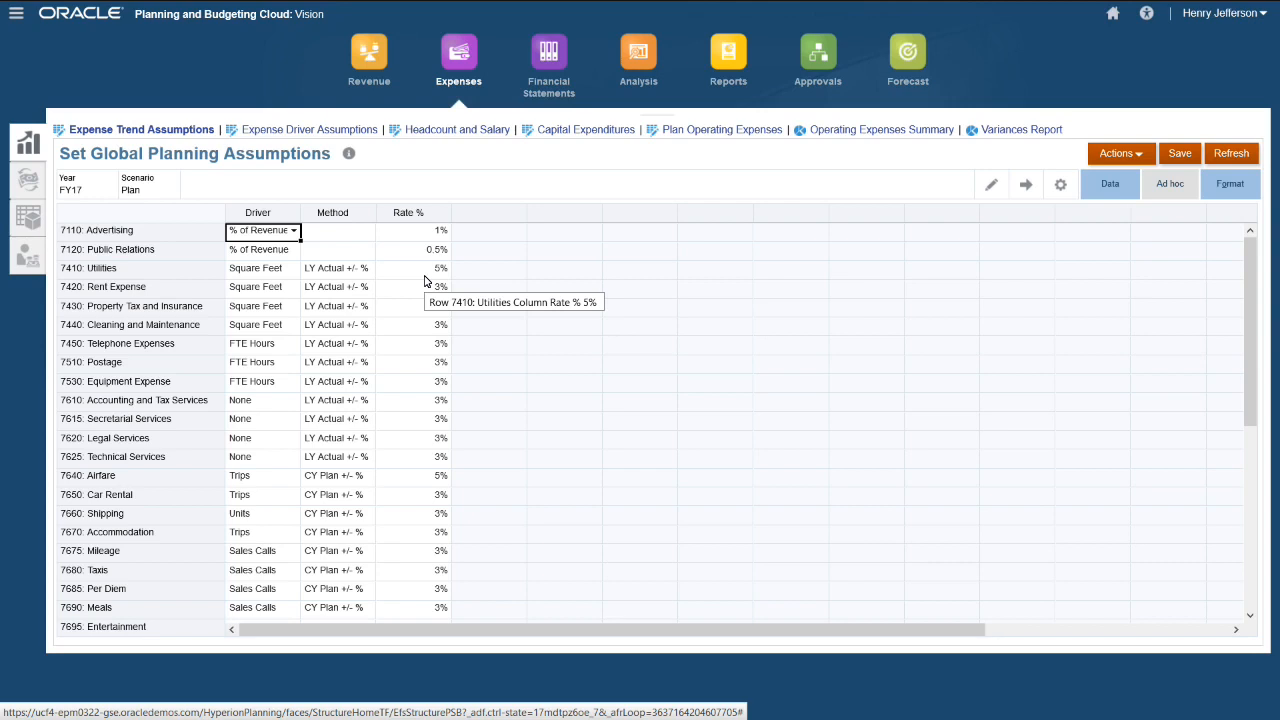
left_click(357, 132)
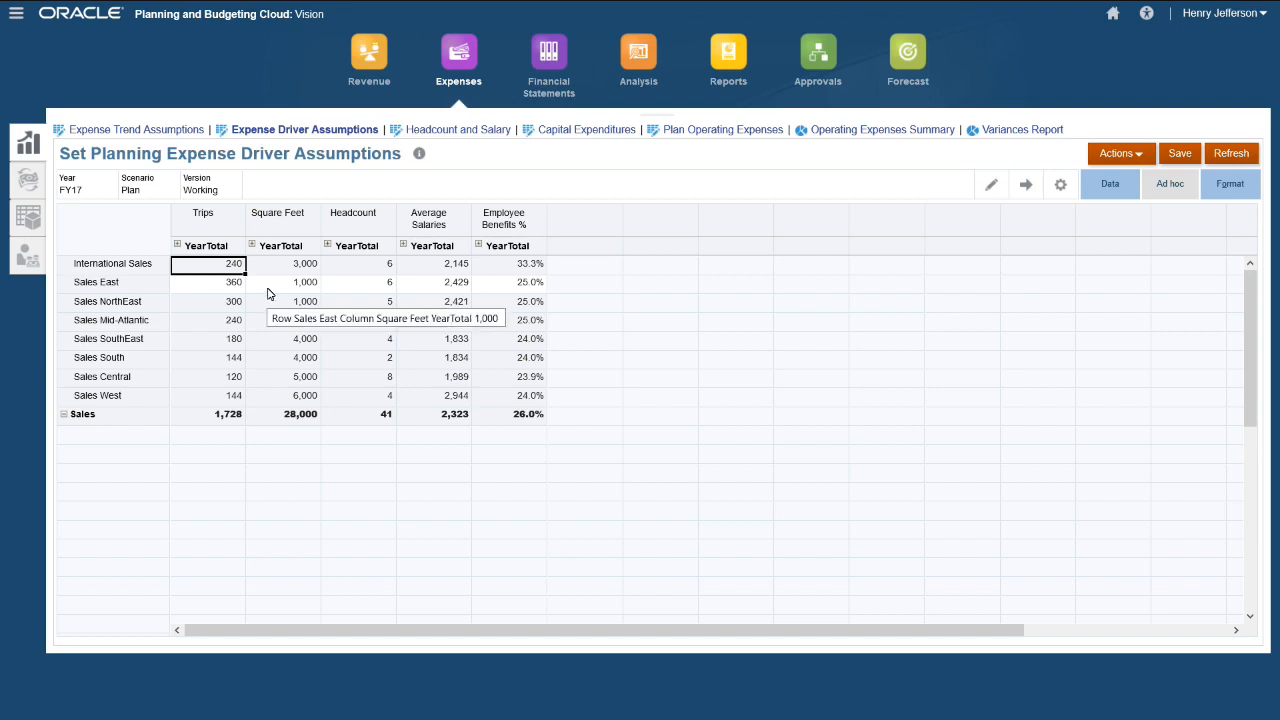
- Switch to the Headcount and Salary tab to view Sales East's plan assumptions
left_click(428, 130)
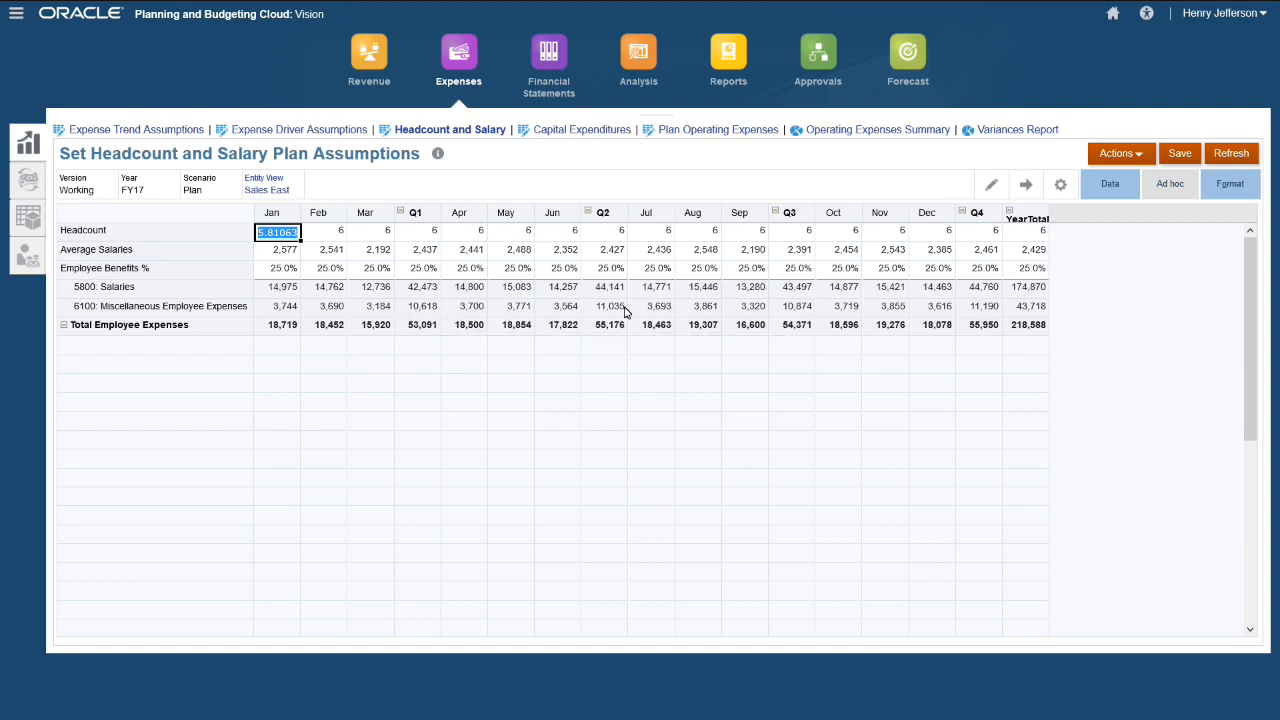
- Enter a YearTotal Headcount of 8 for Sales East, spread it monthly, and save
left_click(1036, 236)
type("8")
key("Return")
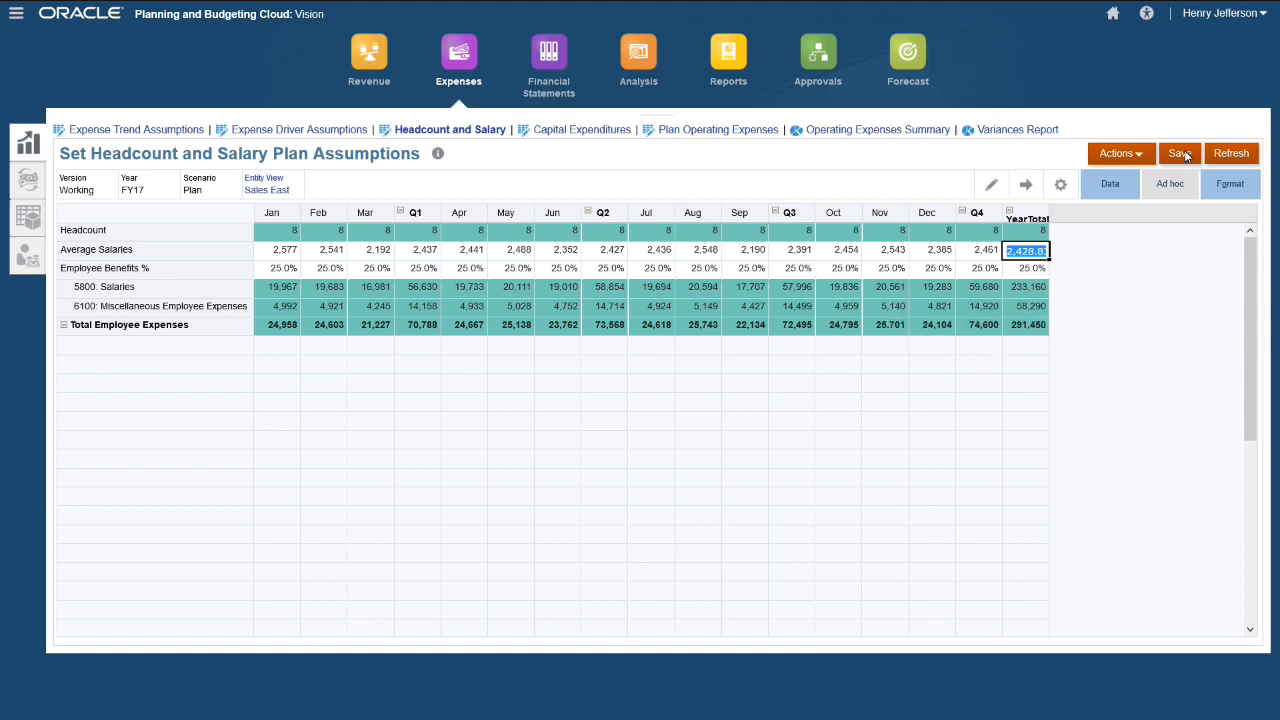
left_click(1181, 154)
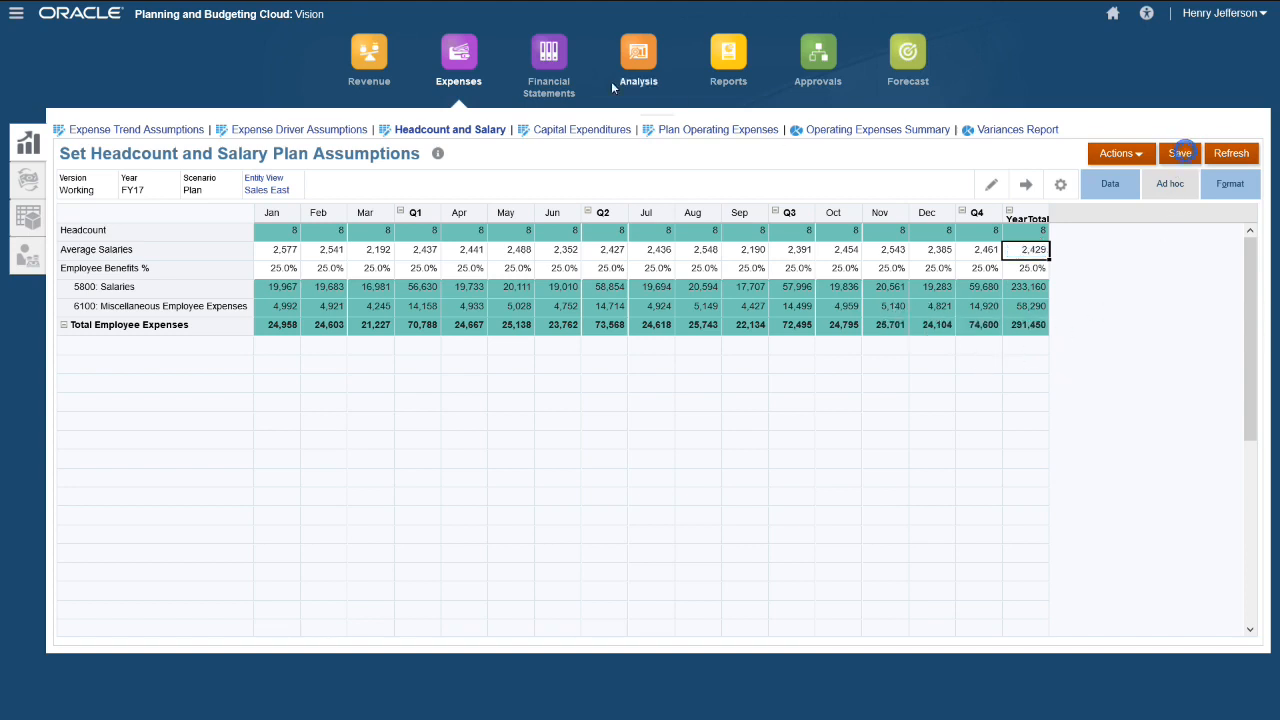
left_click(576, 130)
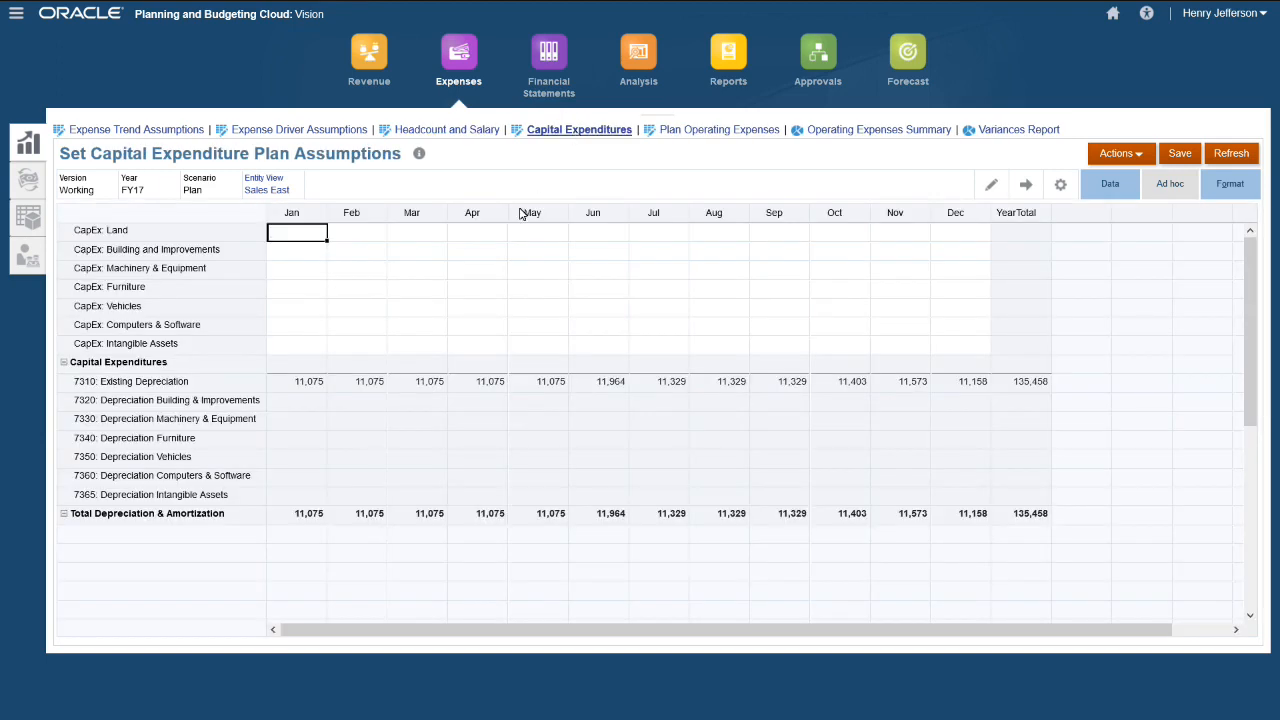
- Select the Feb CapEx: Computers & Software cell and show the Data tools pane
left_click(359, 330)
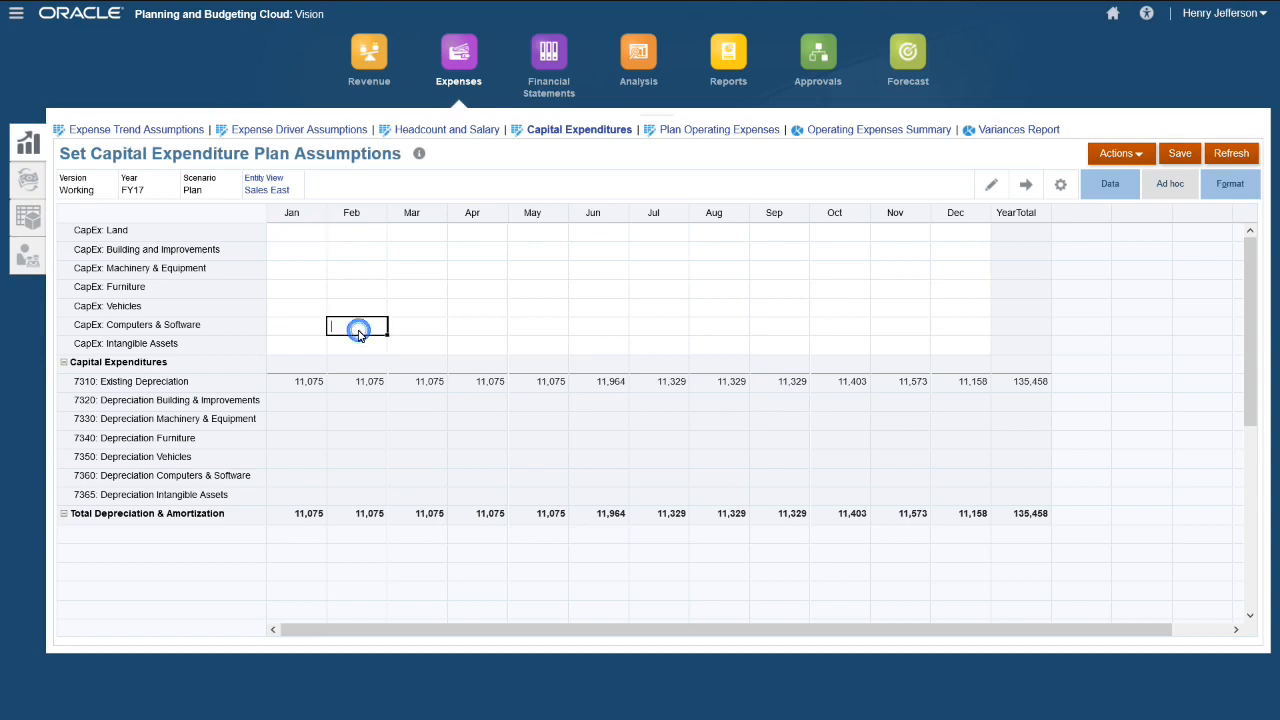
left_click(1122, 187)
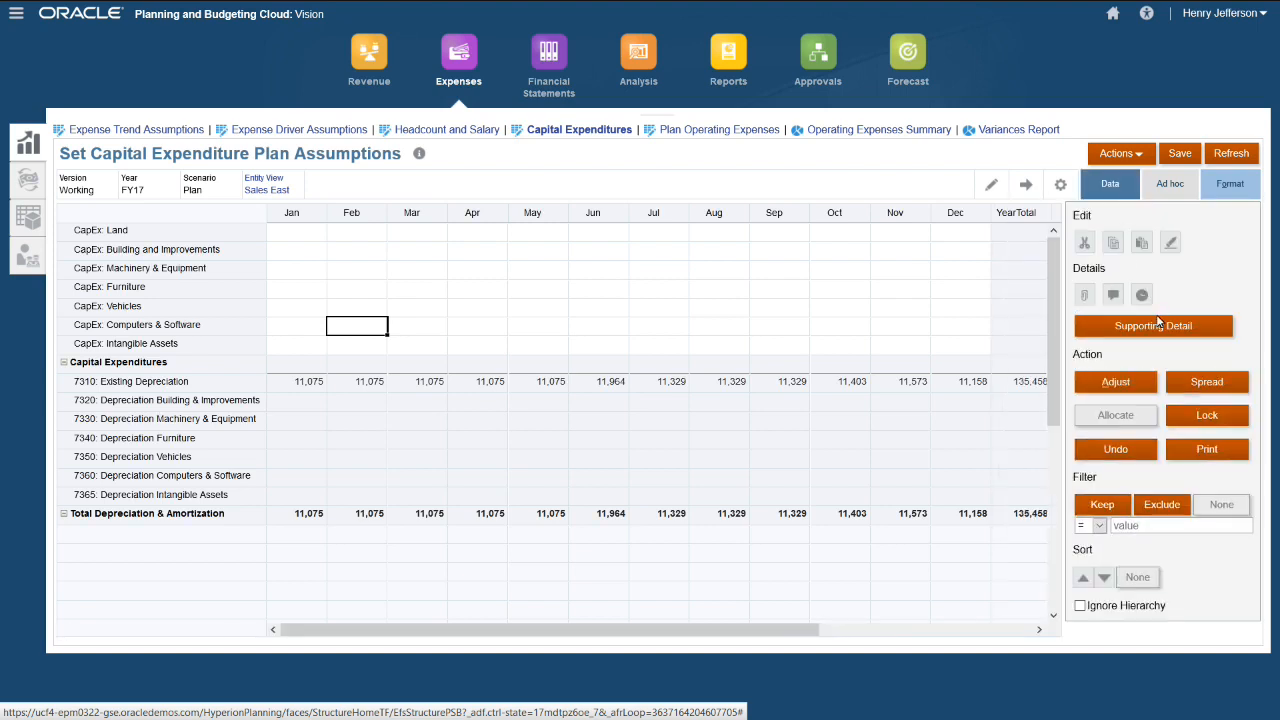
- Add a supporting detail grid with a Laptops row of 5 for February
left_click(1160, 330)
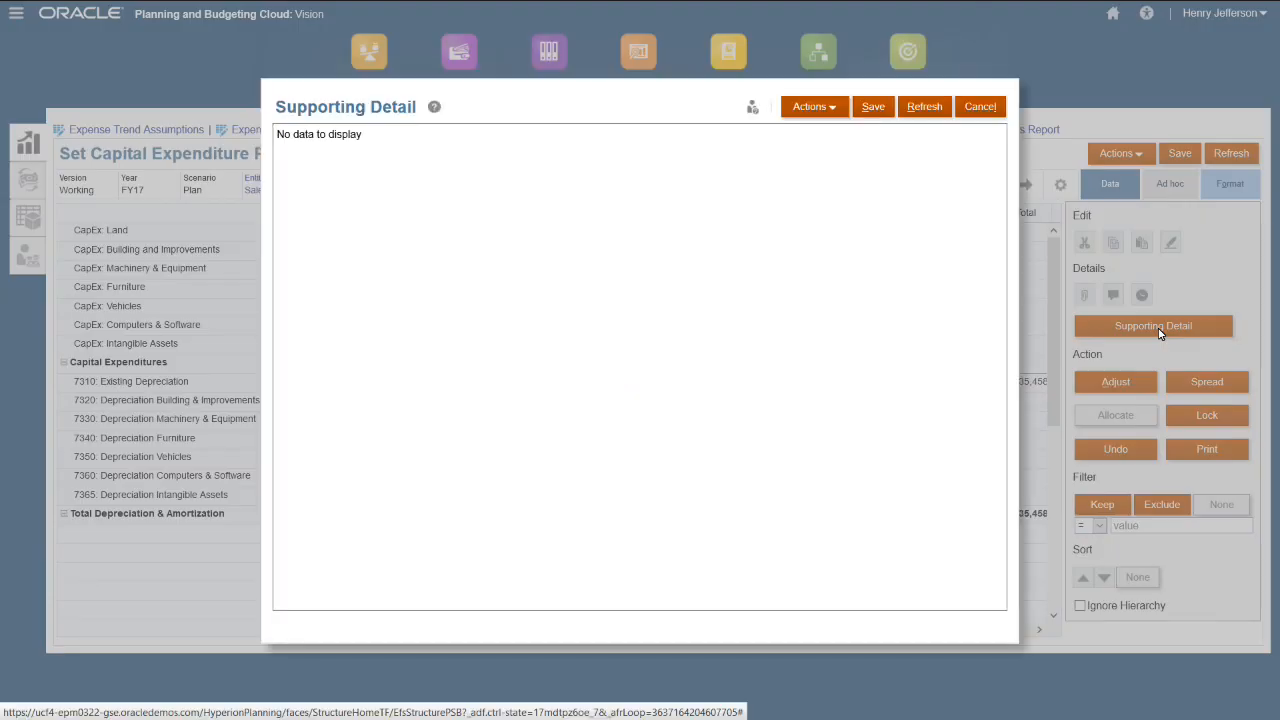
left_click(822, 110)
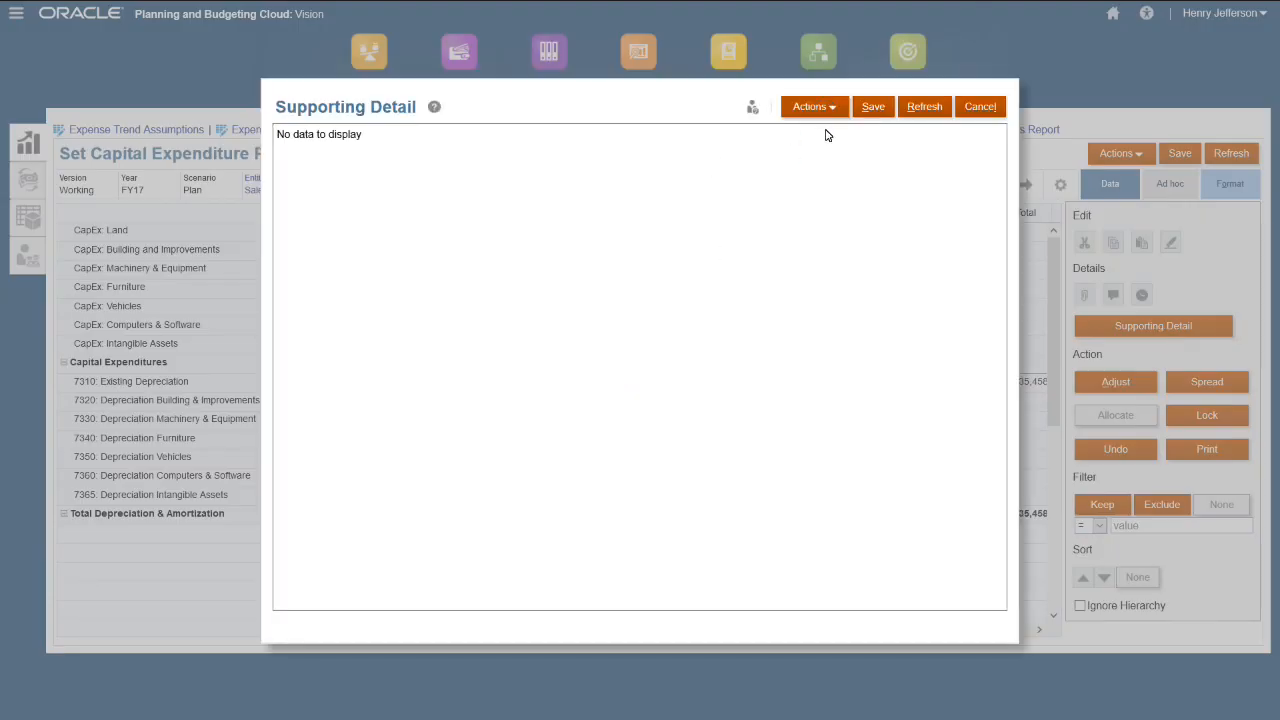
left_click(828, 133)
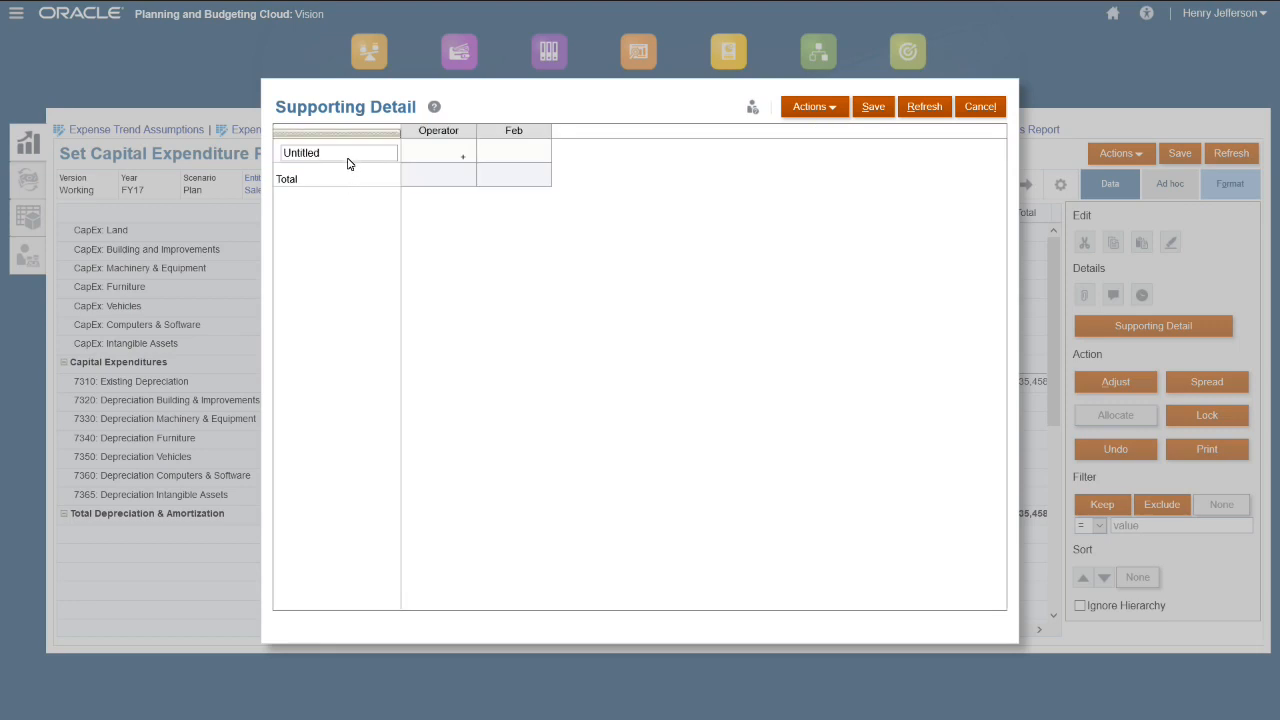
left_click(341, 157)
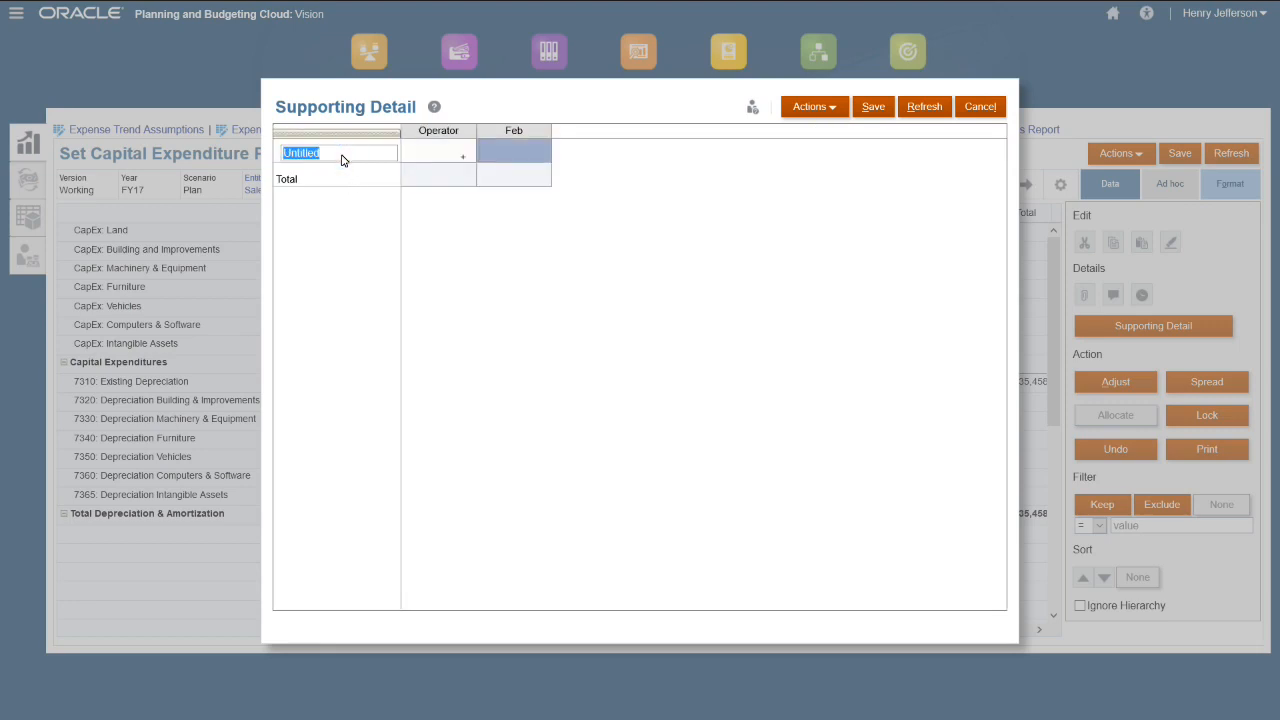
type("Laptops")
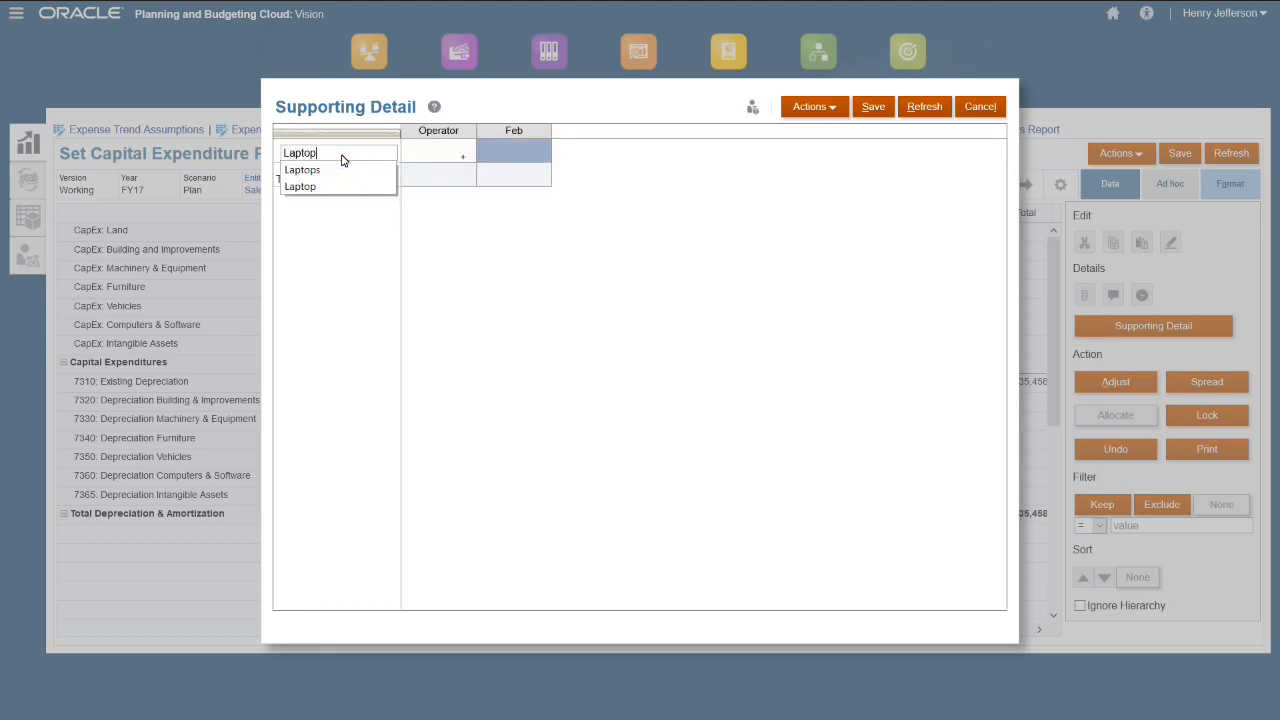
key("Tab")
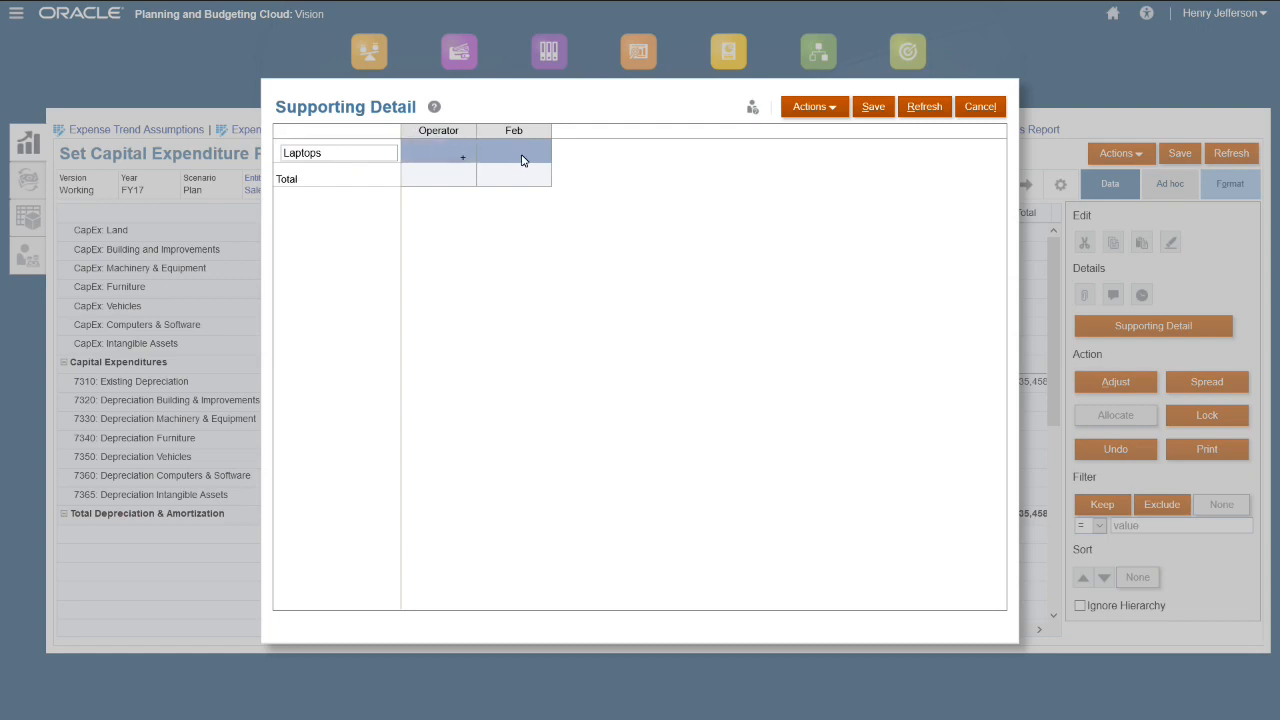
left_click(517, 151)
type("5")
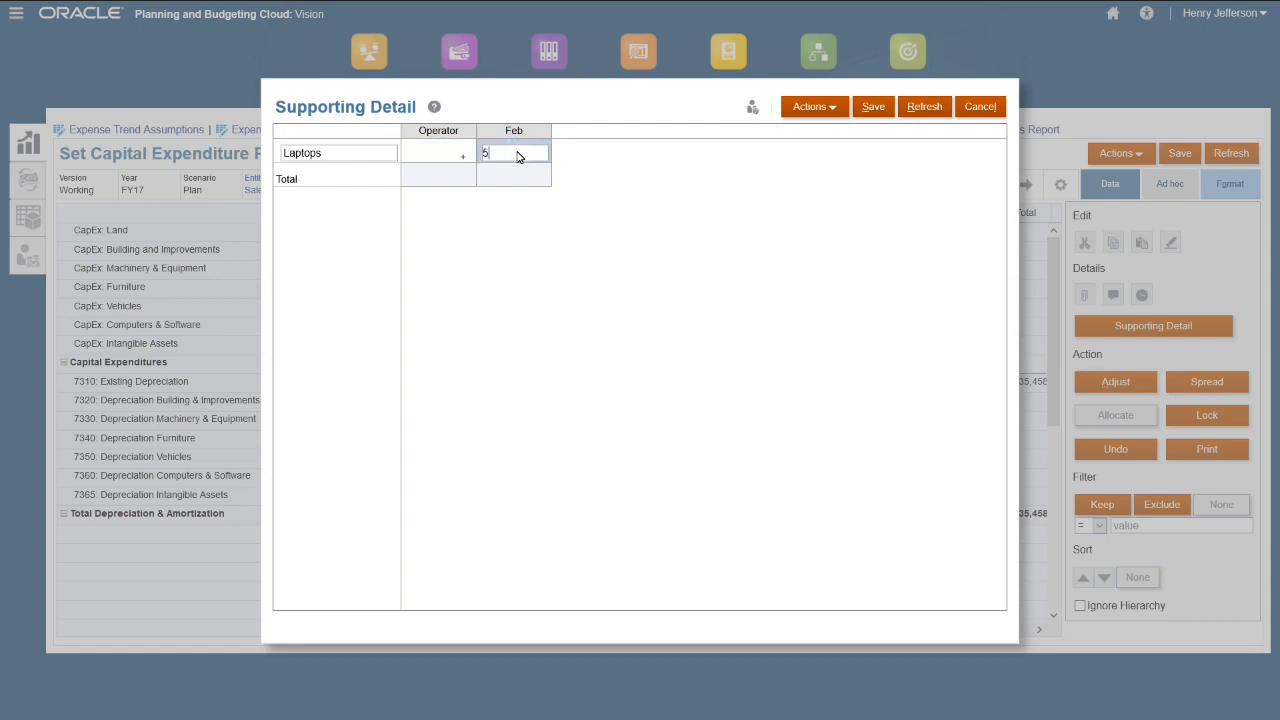
key("Return")
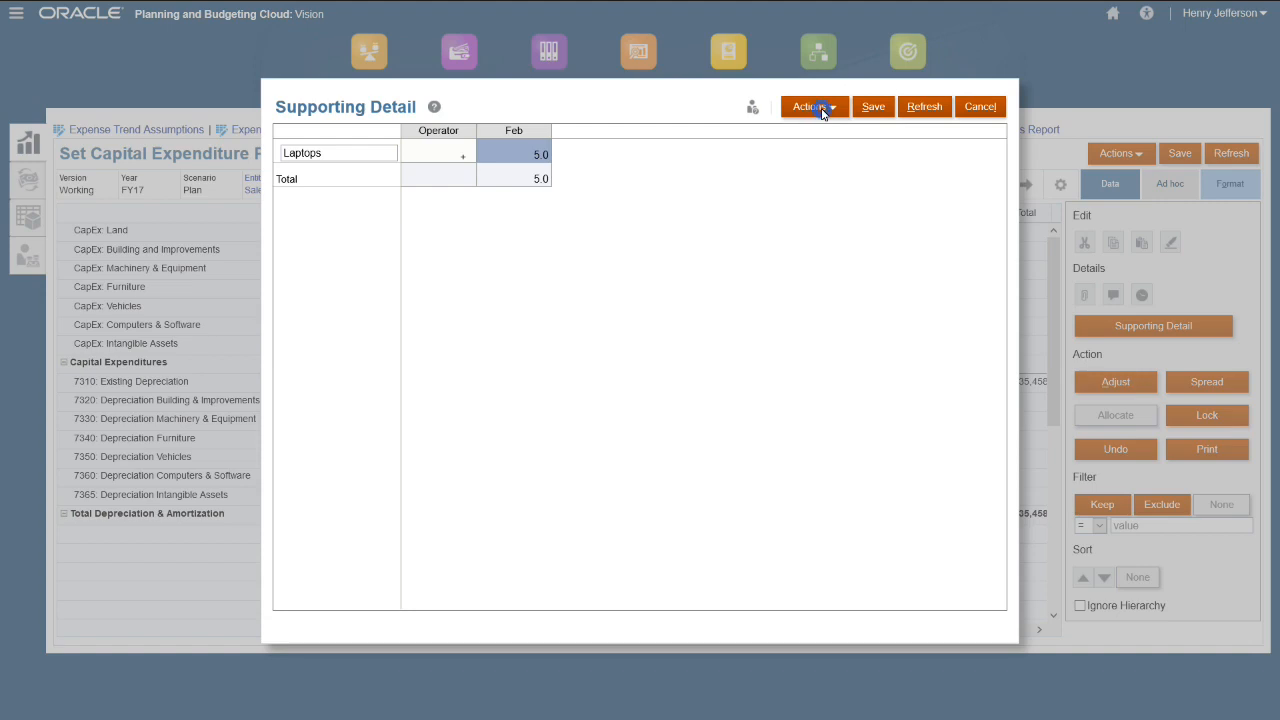
- Add a sibling Cost Per Unit row multiplying by 1500, then save the 7,500 detail
left_click(821, 108)
left_click(825, 163)
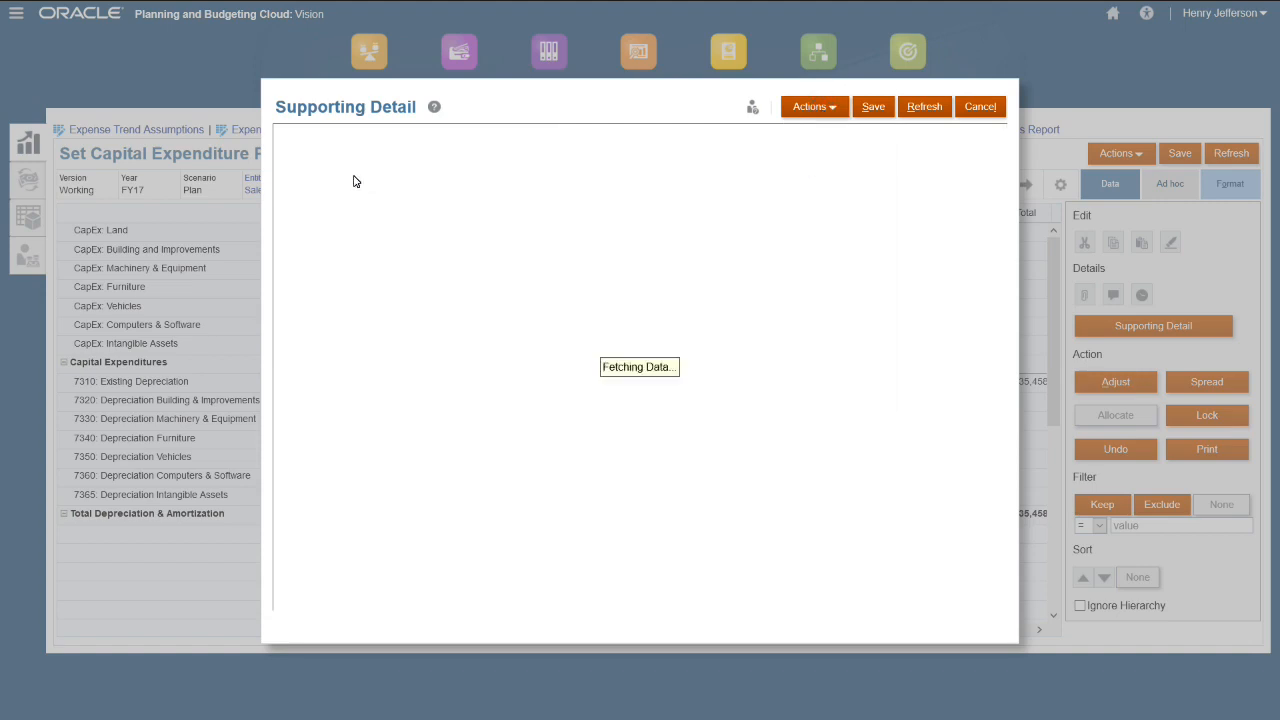
left_click(329, 181)
type("Cos")
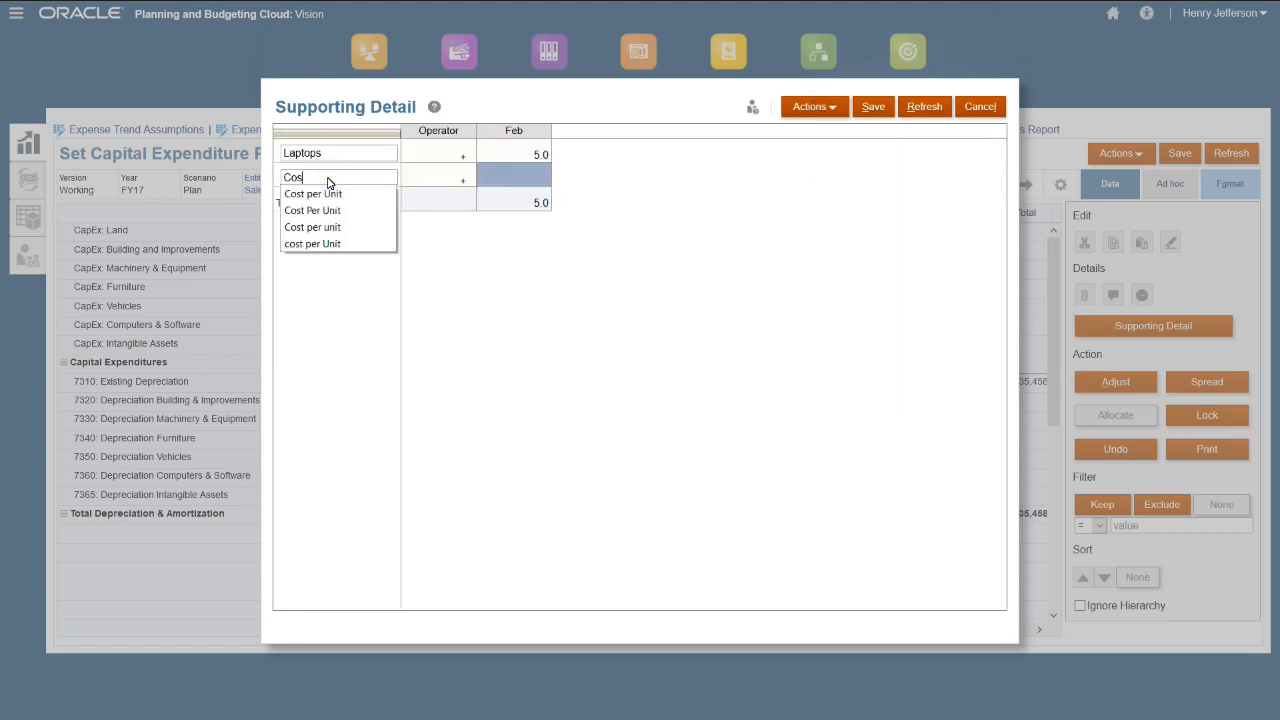
type("t Per Unit")
key("Escape")
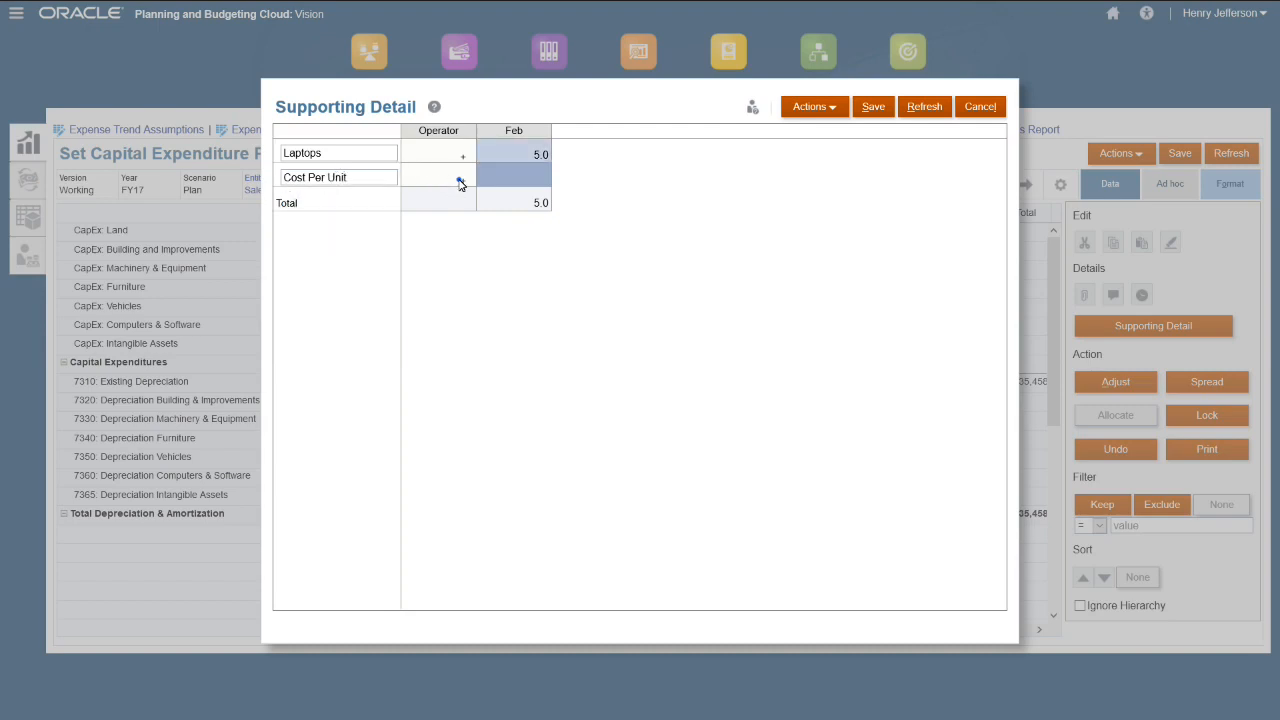
left_click(457, 180)
left_click(465, 177)
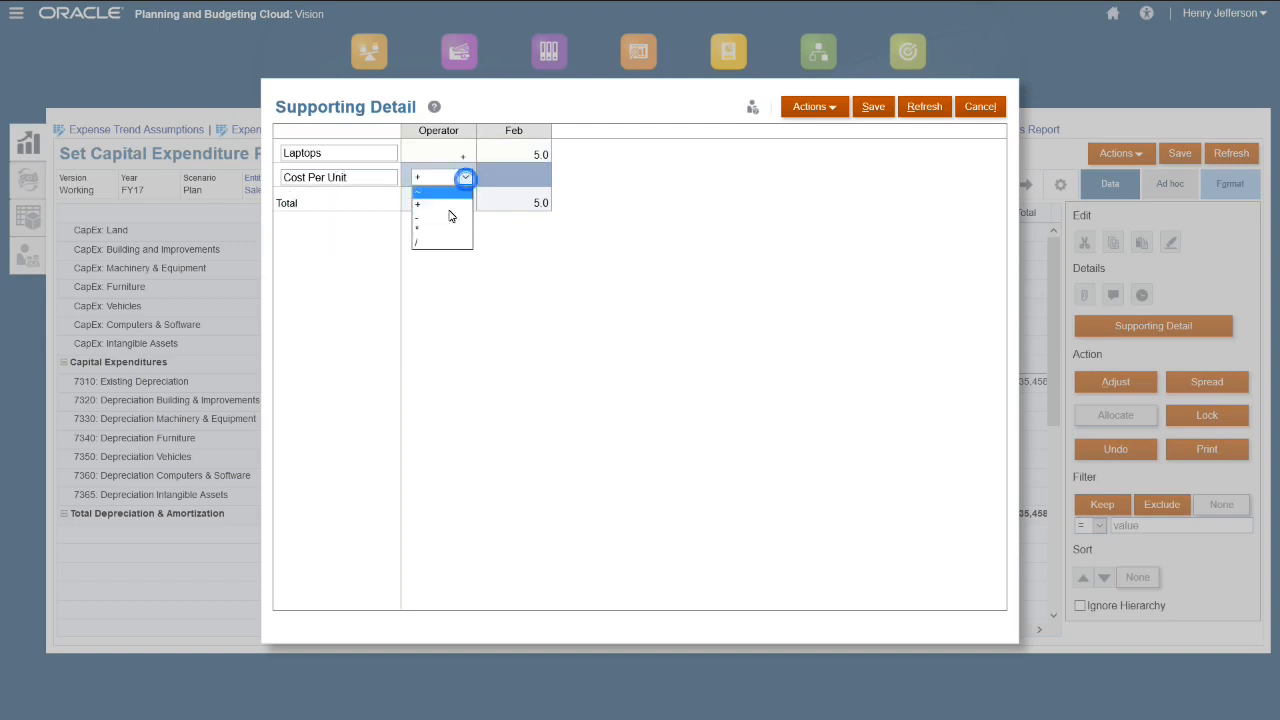
left_click(438, 231)
left_click(511, 177)
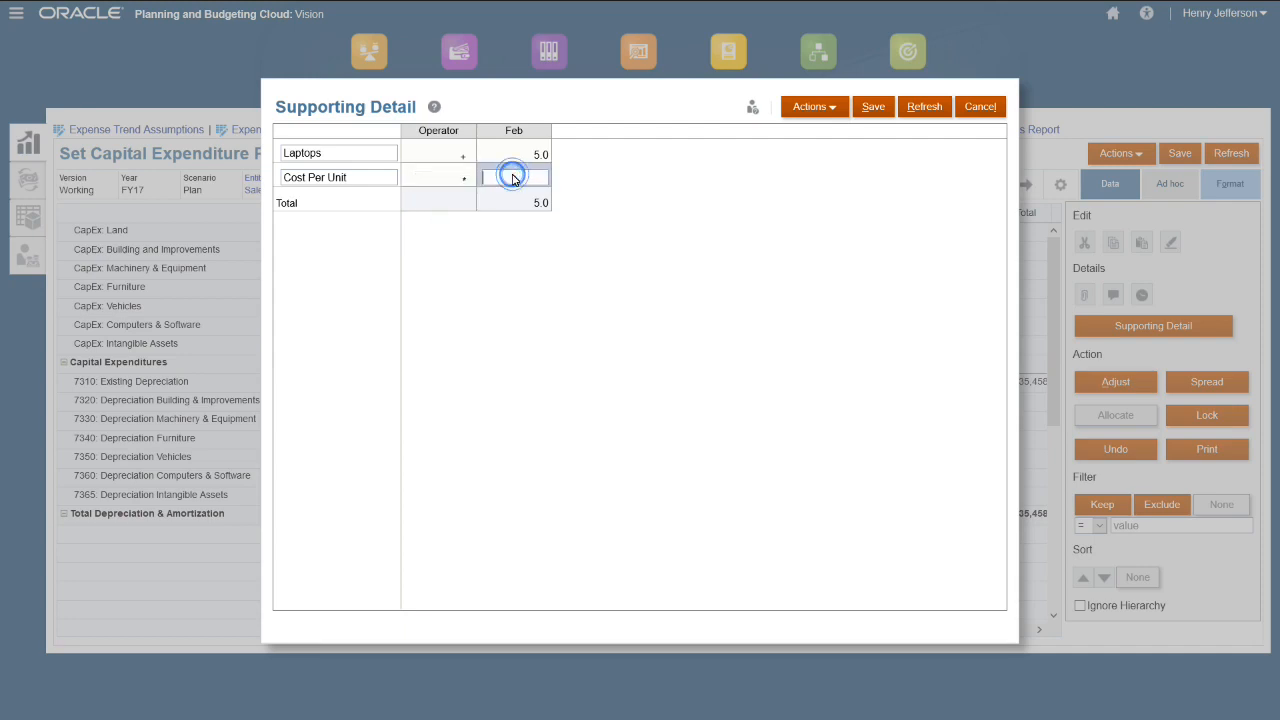
type("1500")
key("Return")
left_click(873, 108)
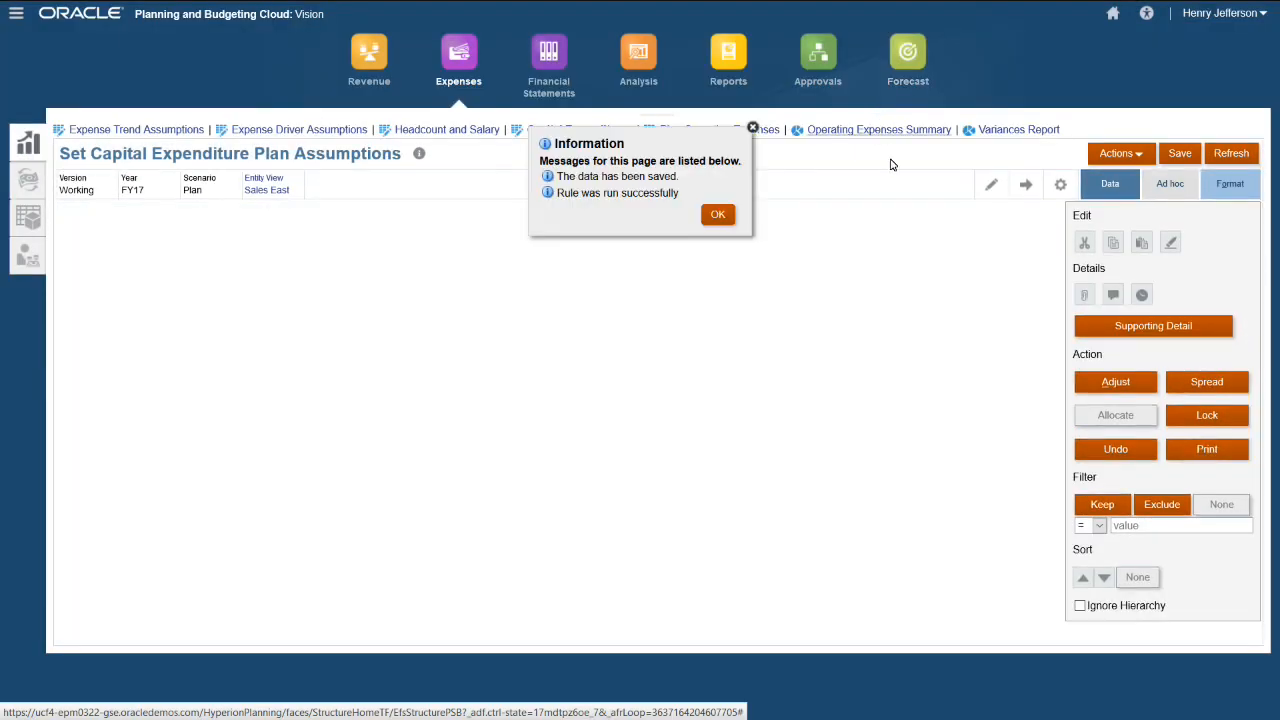
- Dismiss the save confirmation and check Feb Computers & Software at 7,500 with its depreciation
left_click(718, 222)
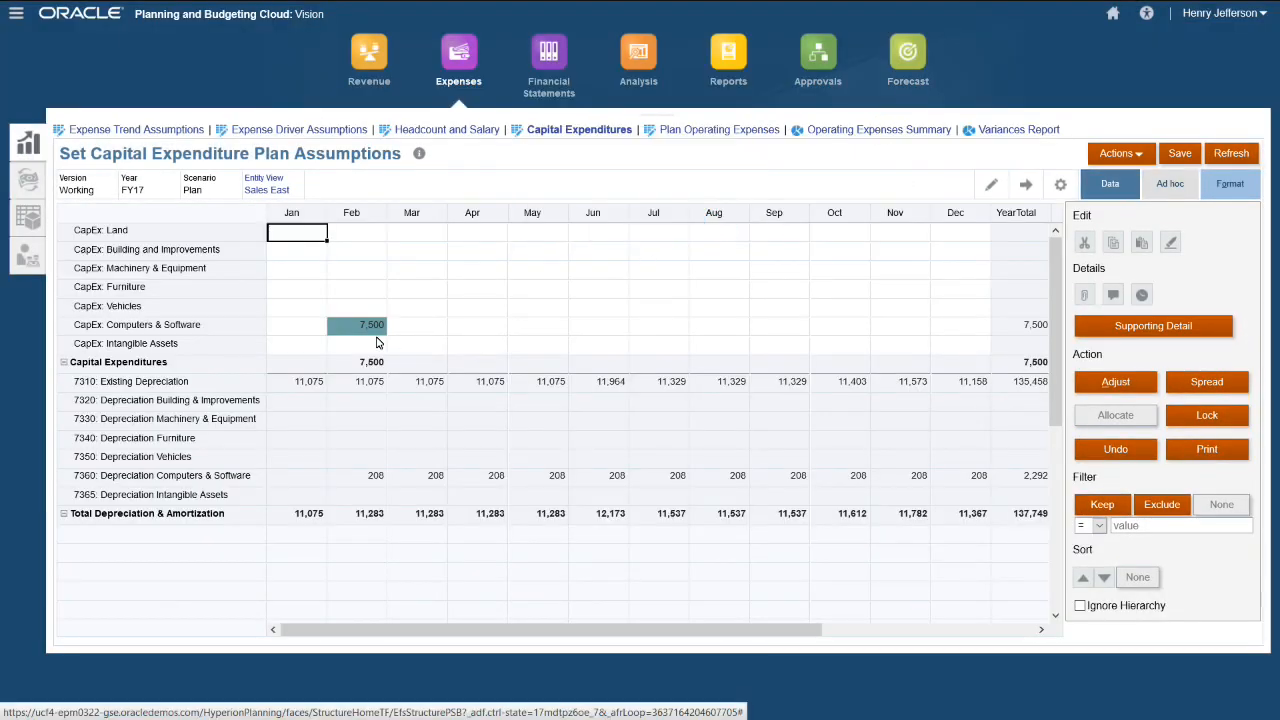
mouse_move(376, 340)
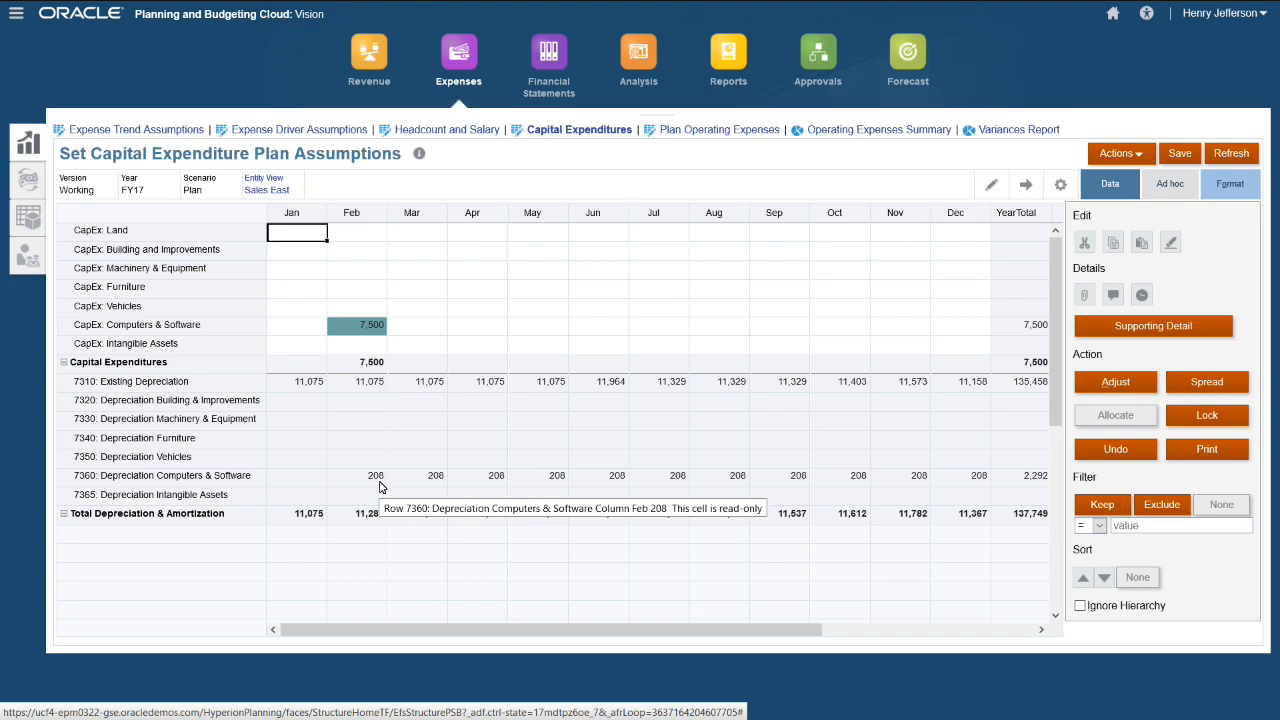
- Enter .015 as 7110 Advertising's Adj Plan Driver Rate in Plan Operating Expenses and save
left_click(718, 137)
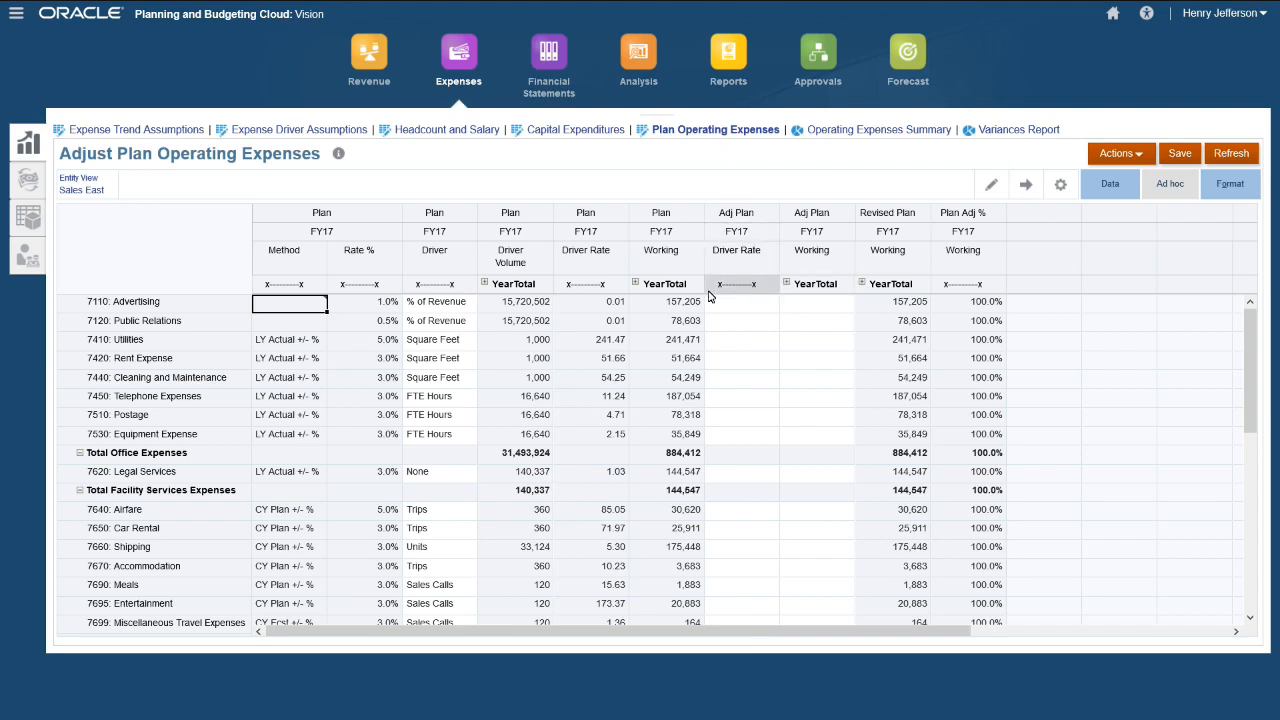
left_click(738, 310)
type(".015")
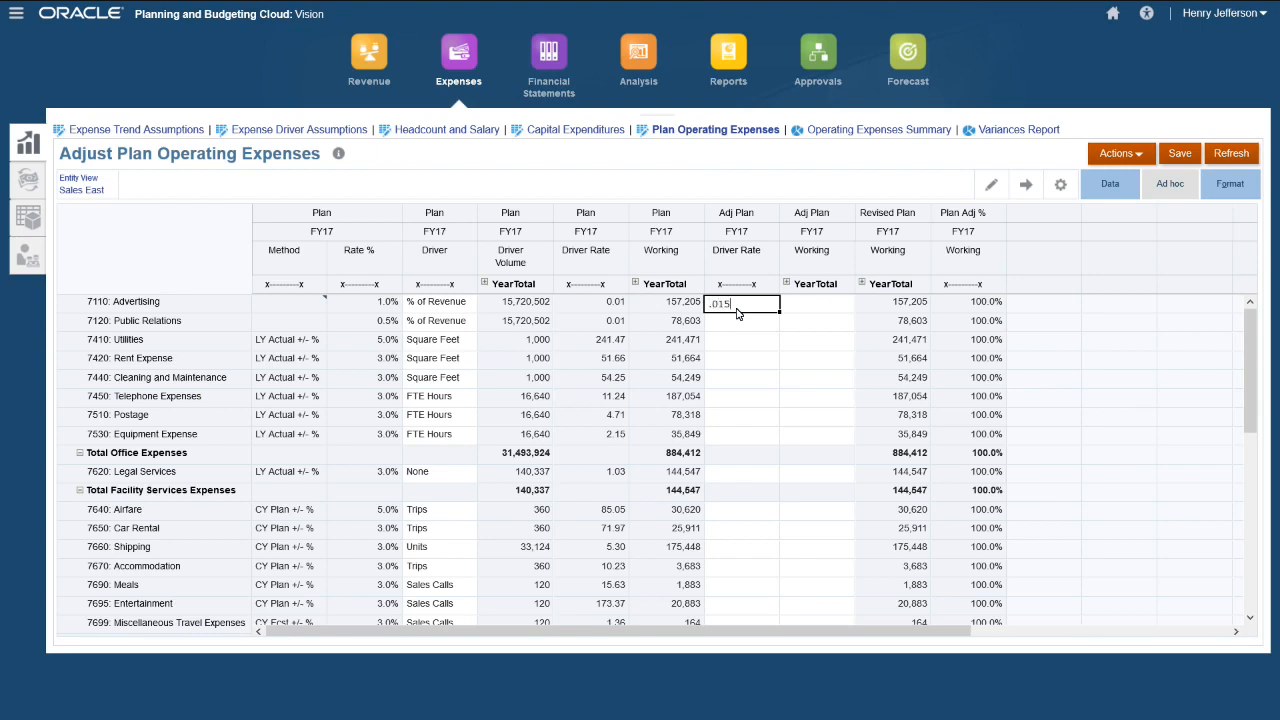
left_click(793, 304)
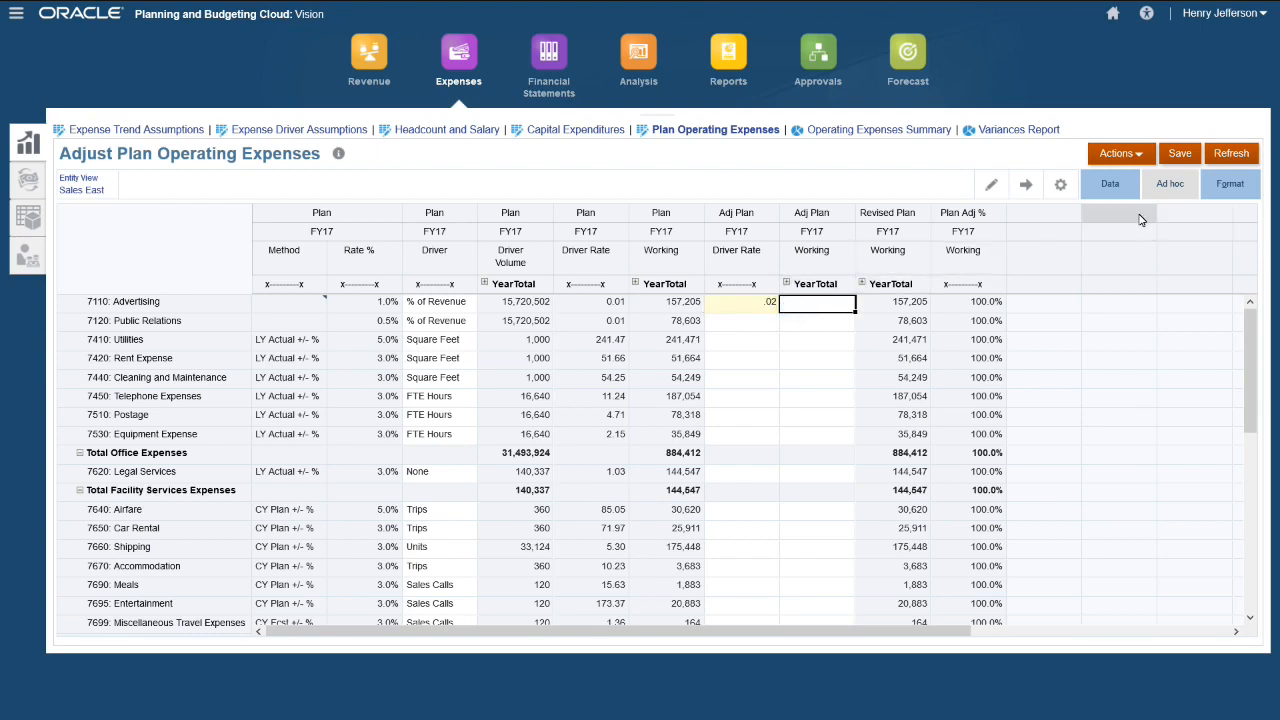
left_click(1178, 158)
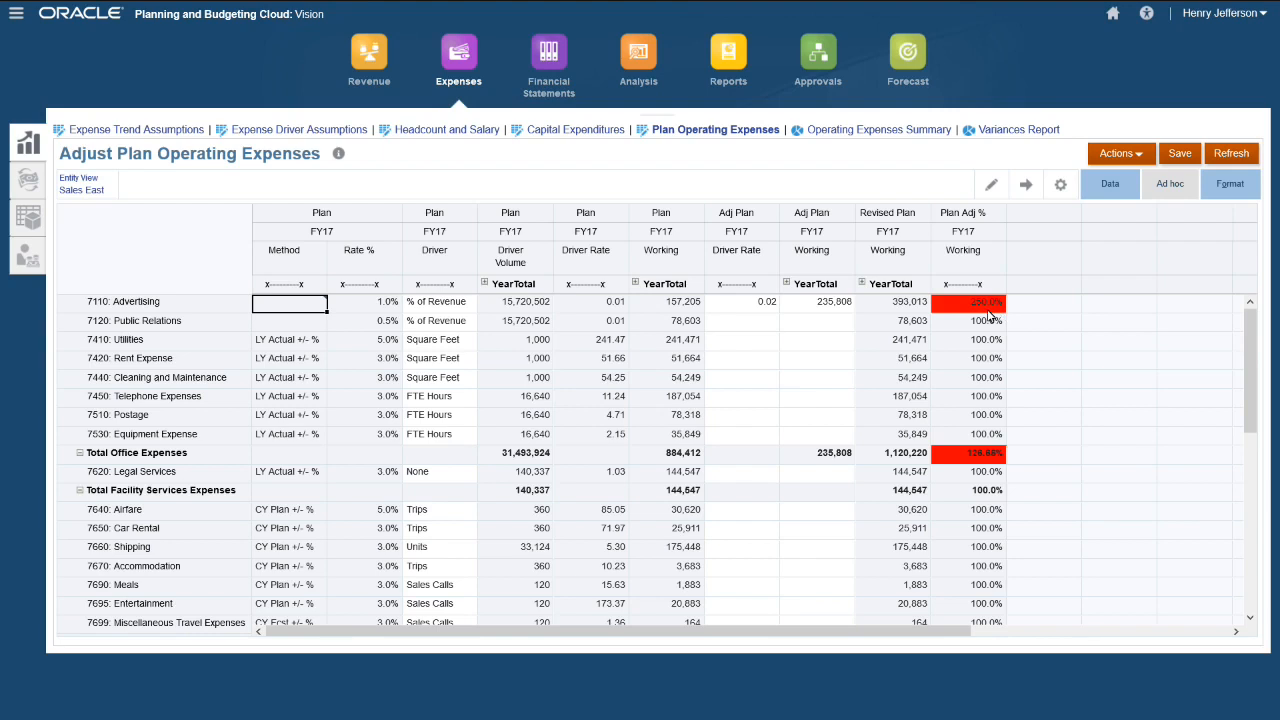
mouse_move(988, 315)
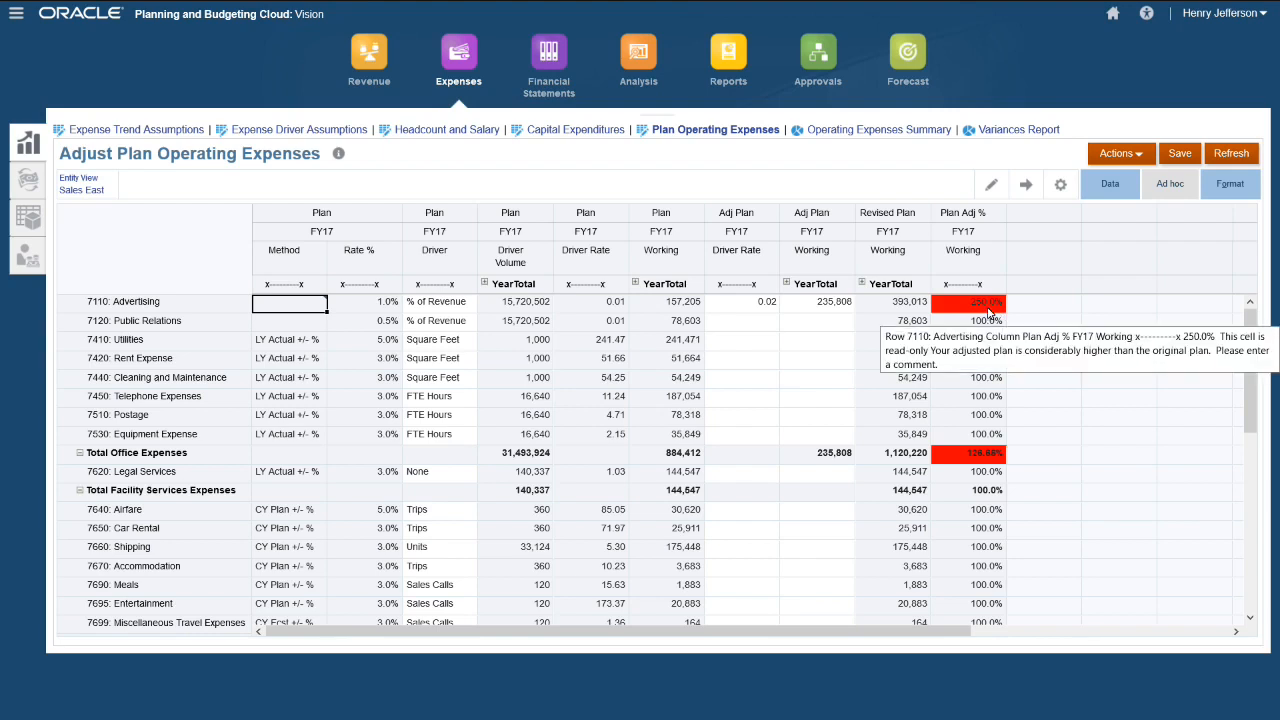
- Post 'Increase due to New Tablet Launch' as a comment on the 250% Advertising cell, skipping attachments
right_click(988, 312)
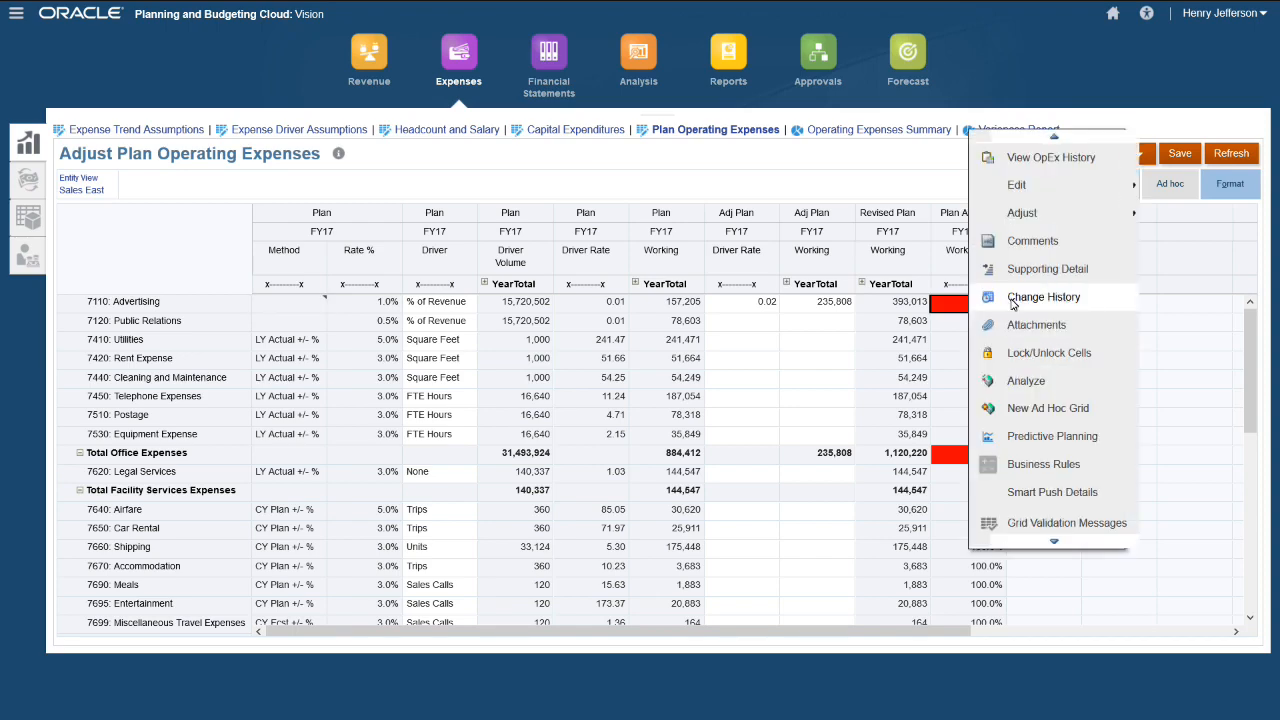
left_click(1043, 242)
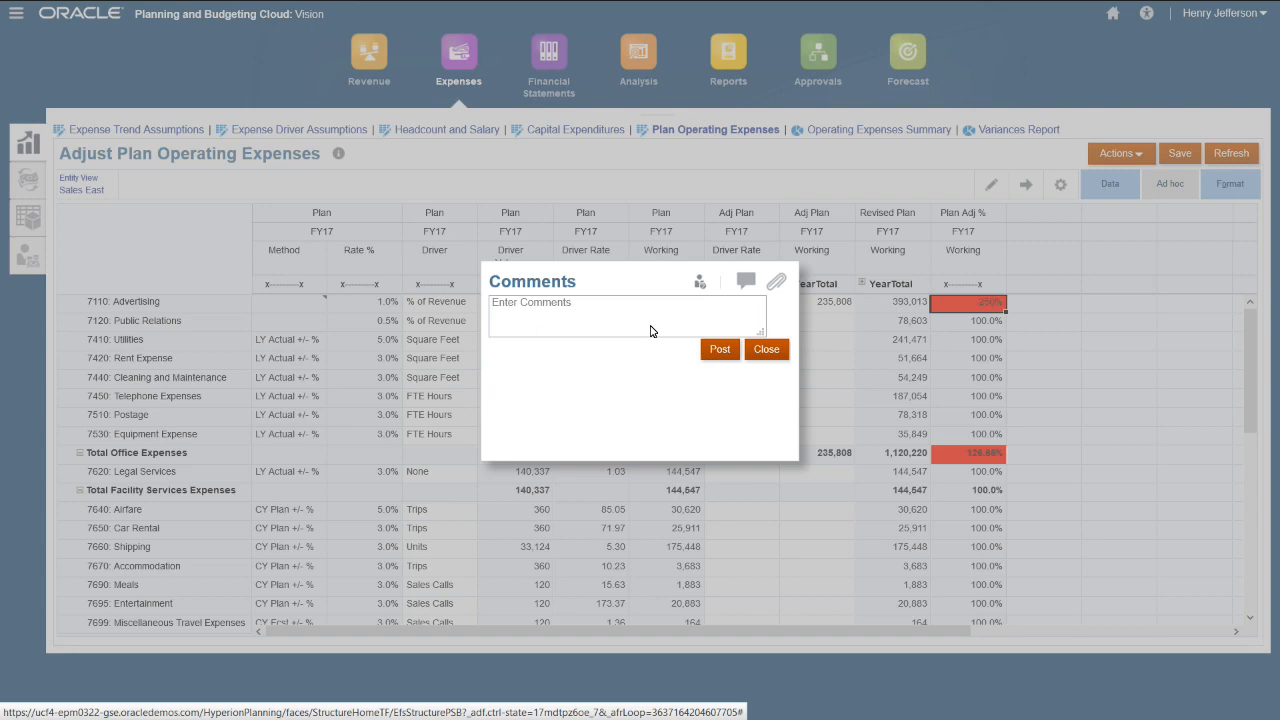
left_click(650, 331)
type("Incr")
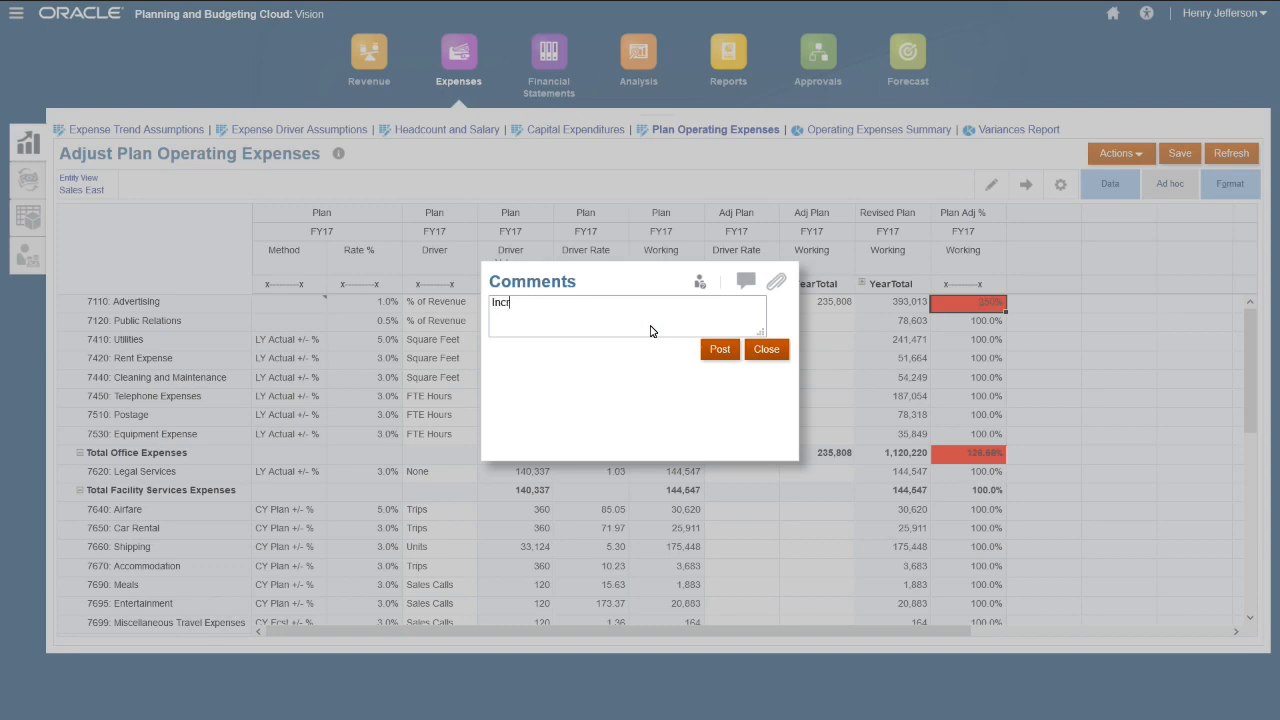
type("ease due to New Tablet Launch")
left_click(716, 350)
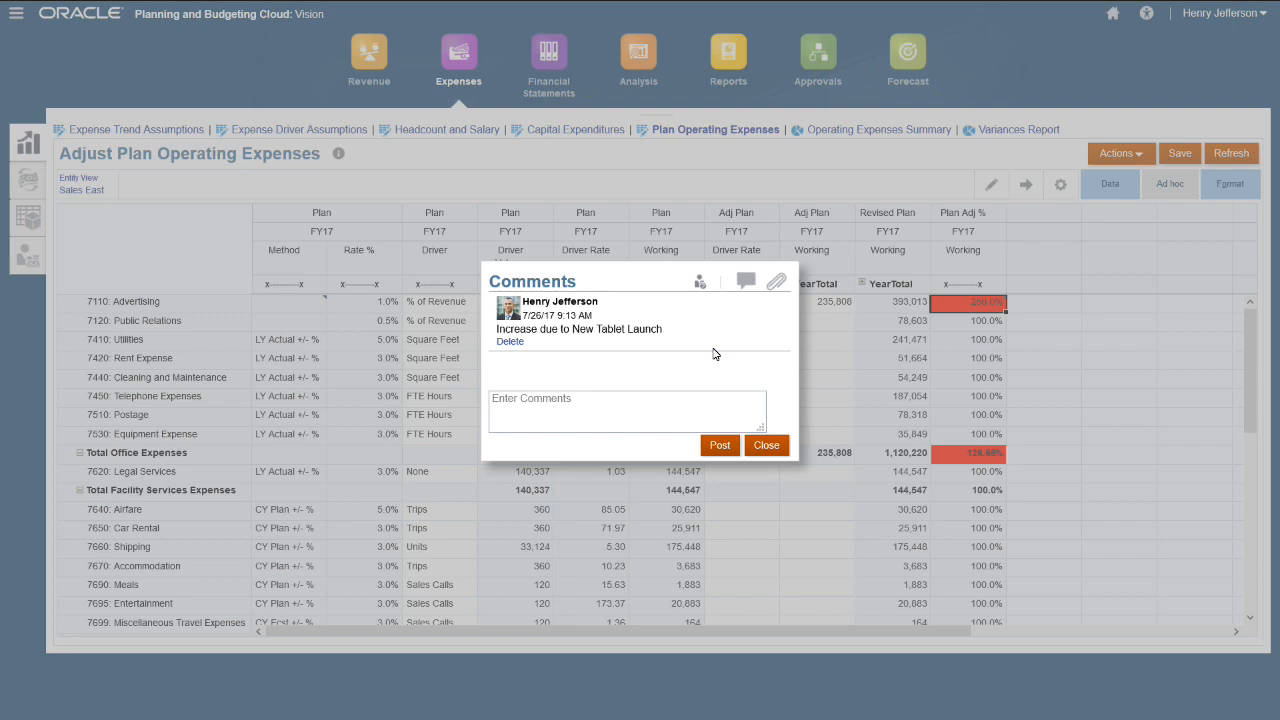
left_click(775, 283)
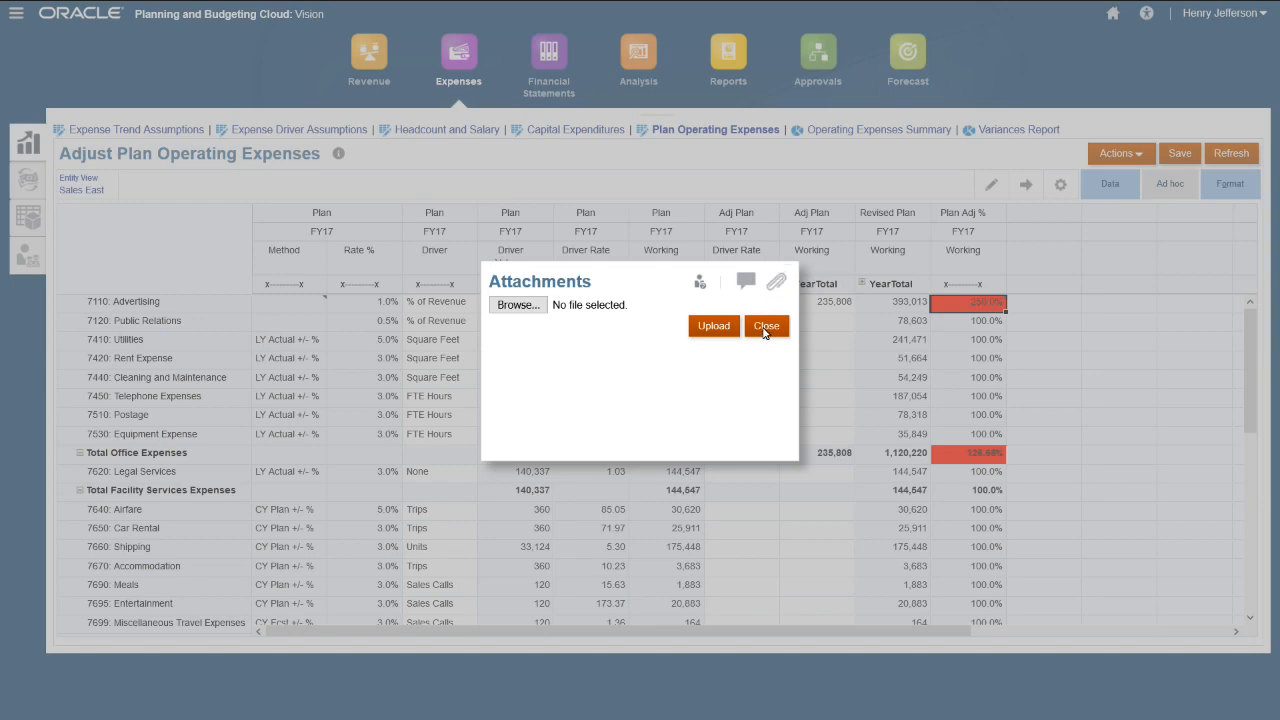
left_click(765, 326)
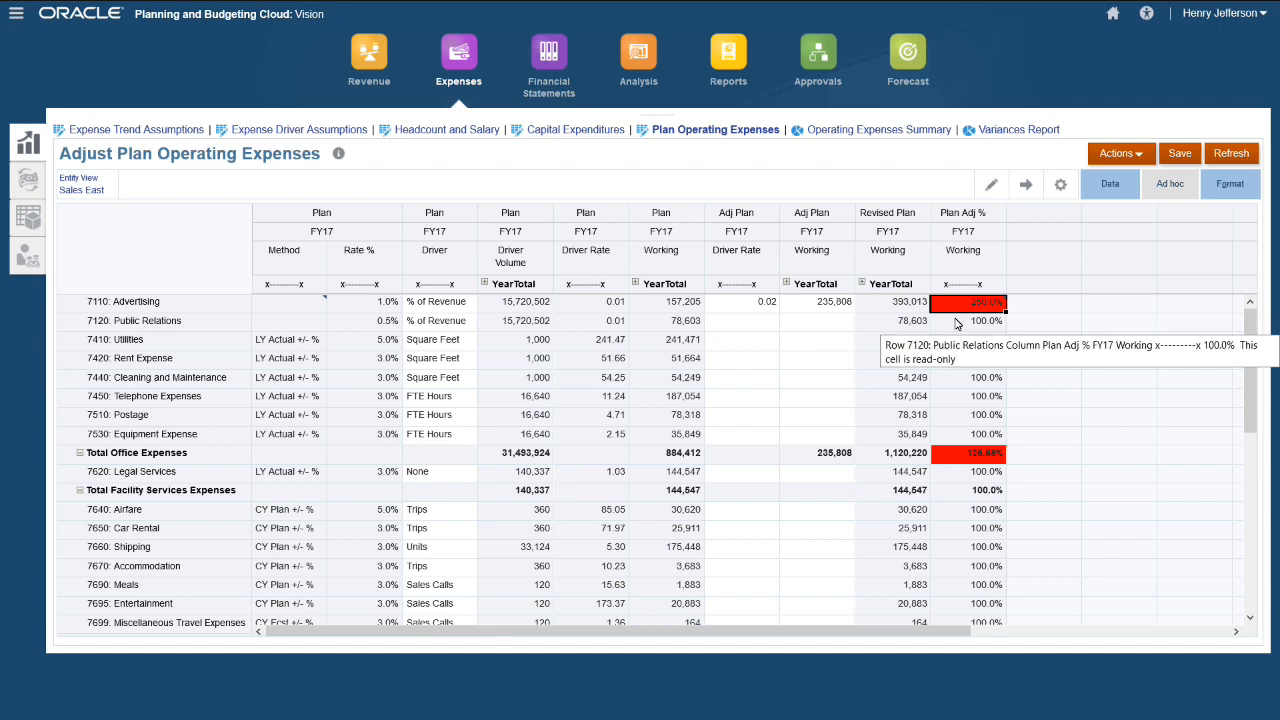
- Open the Overview dashboard and drill the Expense Trends chart into Total Office Expenses and back
left_click(27, 188)
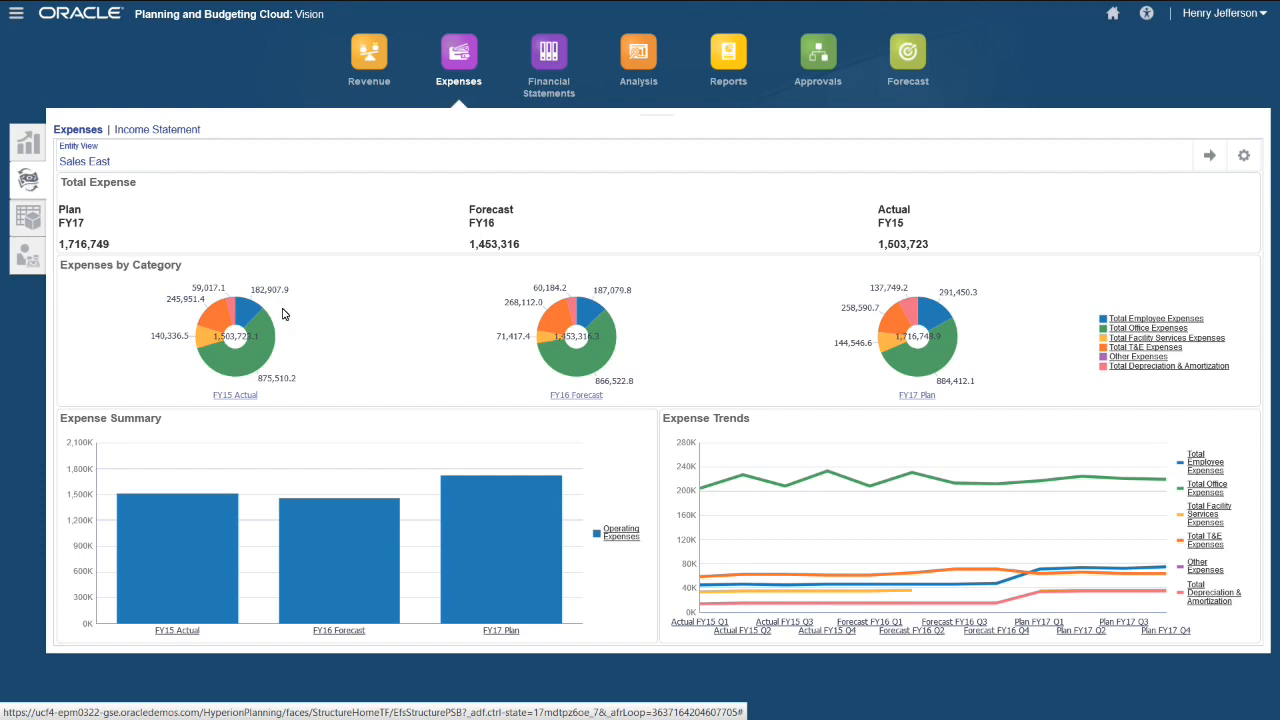
left_click(1206, 492)
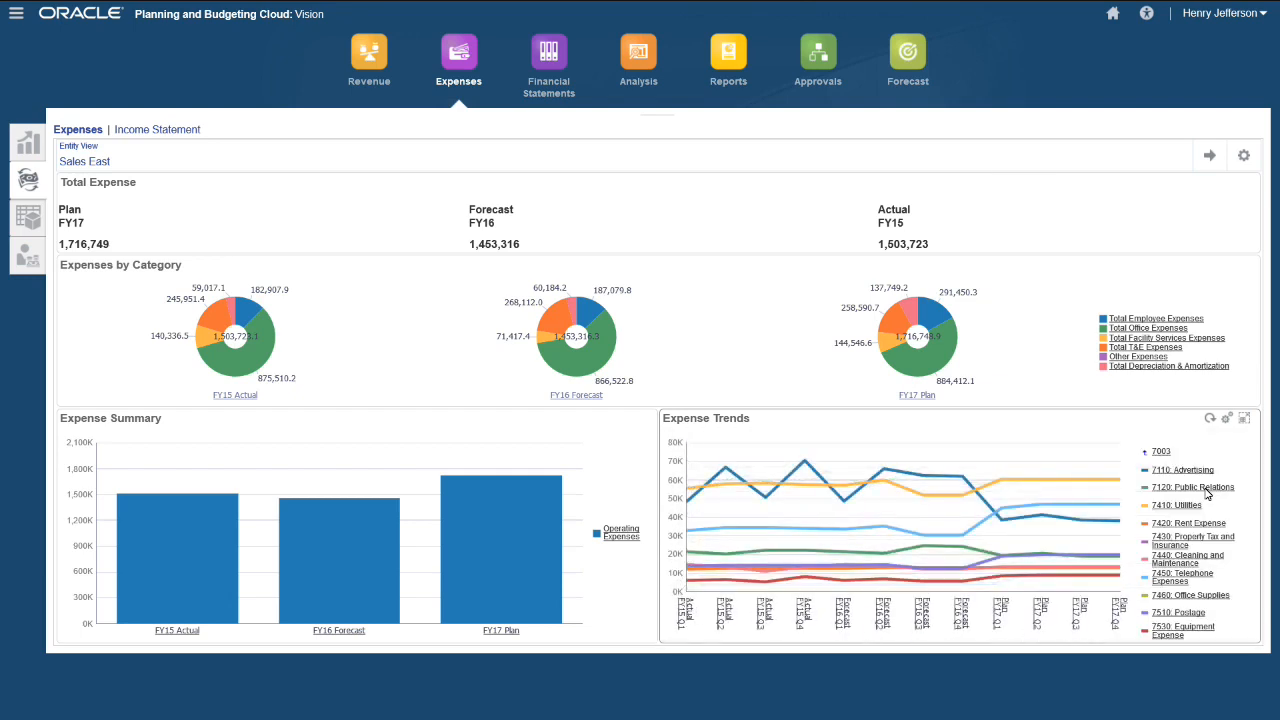
left_click(1159, 454)
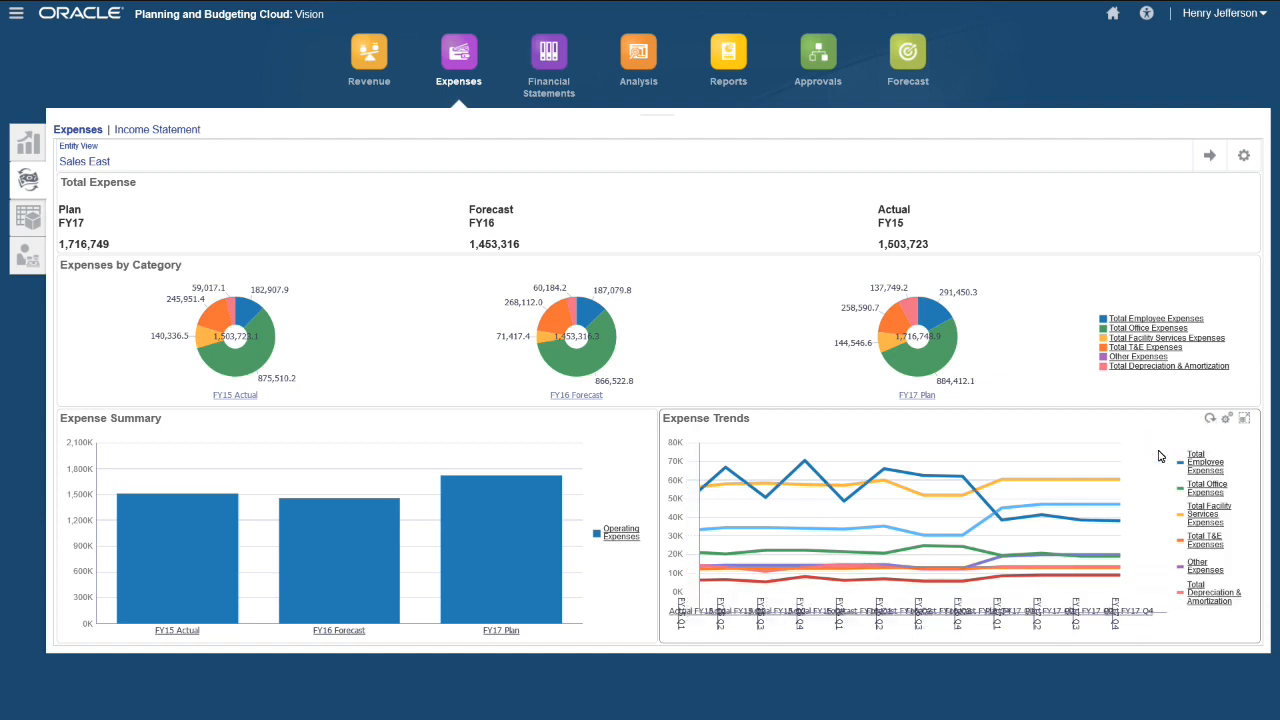
- In the allocations forms, expand Sales and run Allocate HR Expenses from the HR Expenses gear
left_click(24, 229)
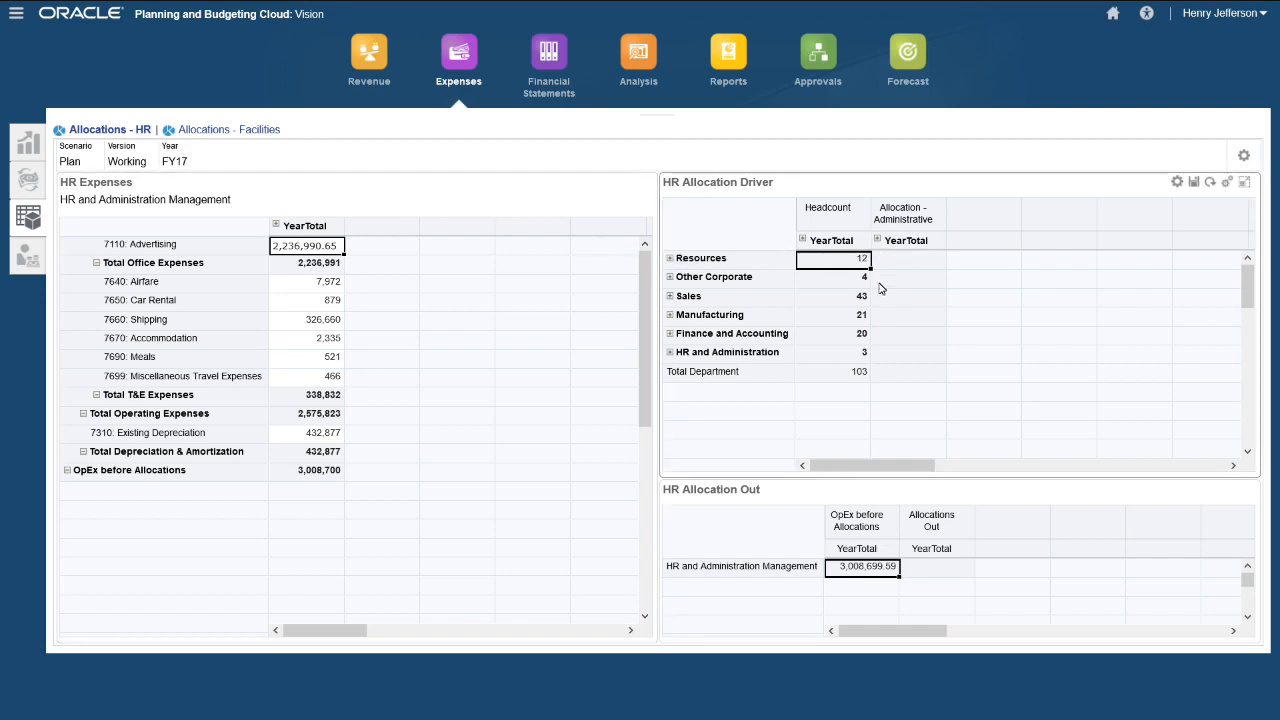
left_click(669, 298)
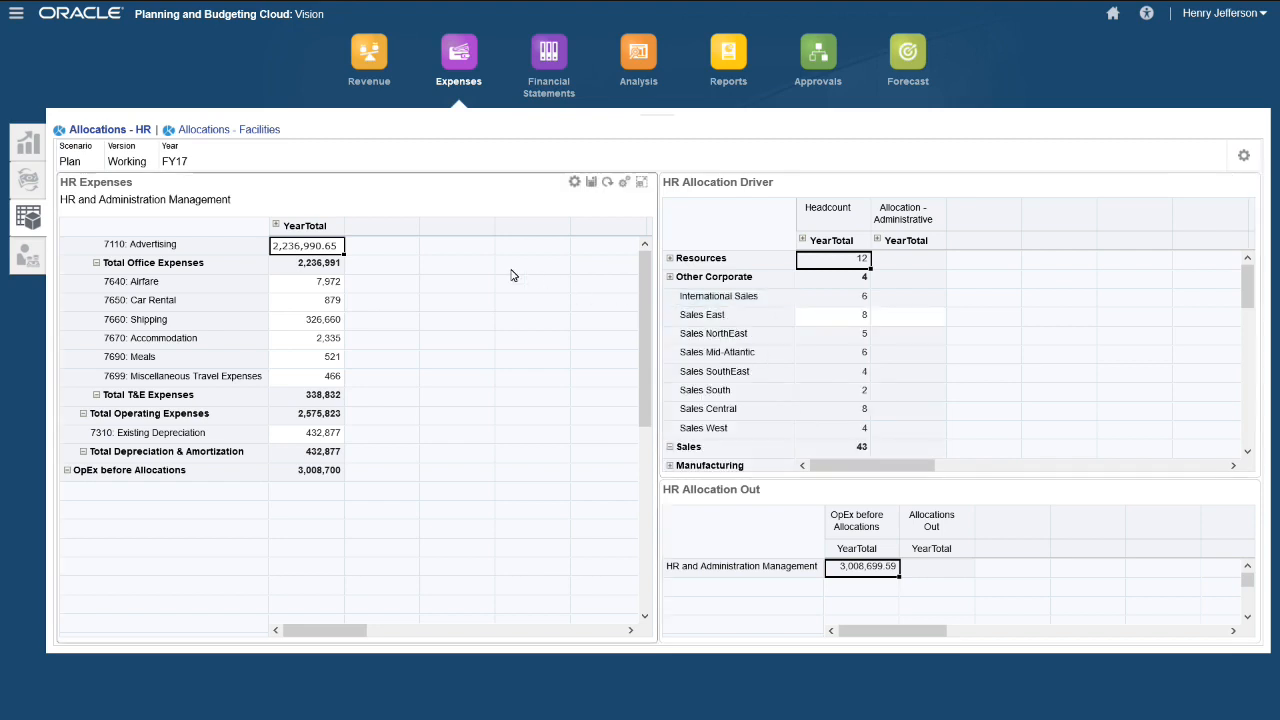
left_click(572, 186)
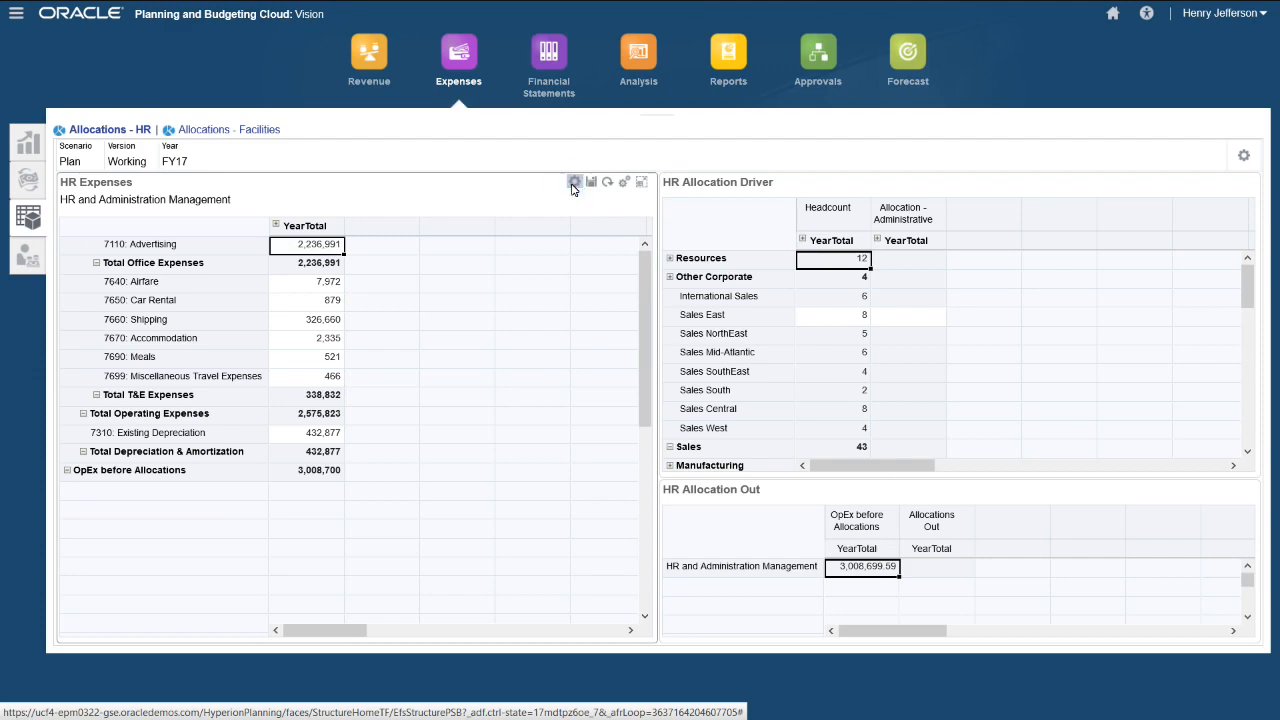
left_click(621, 208)
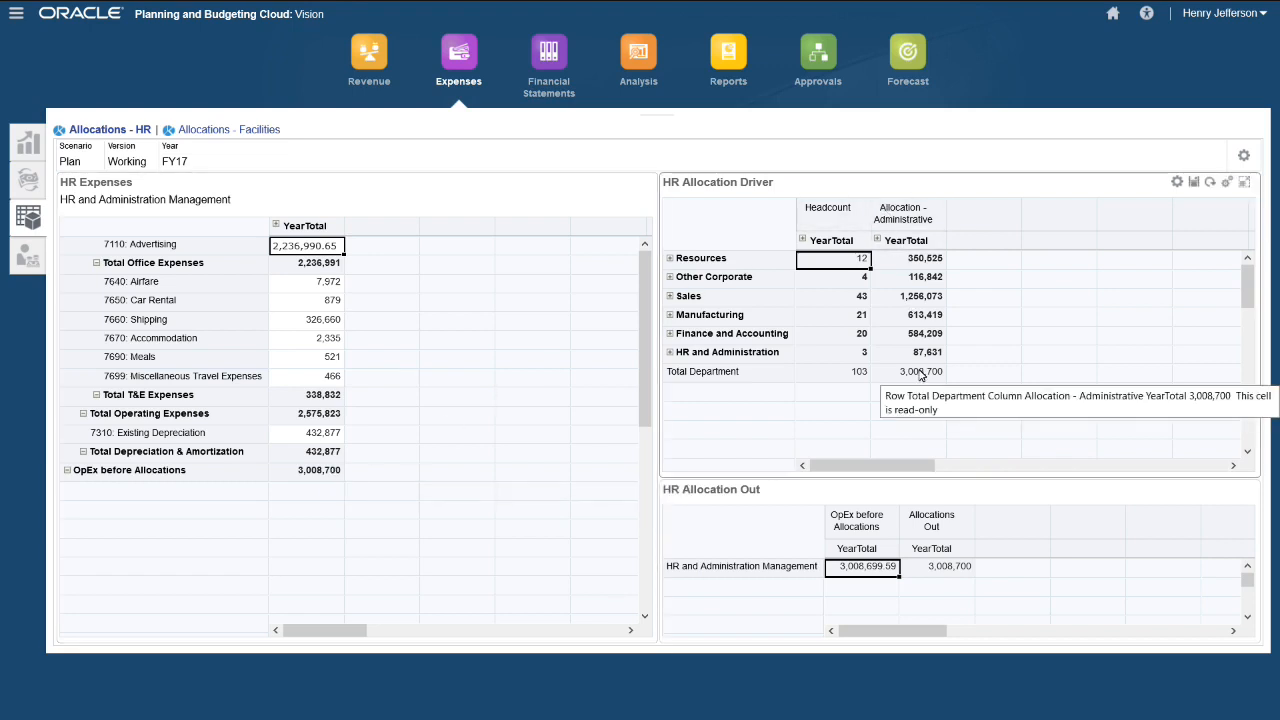
- Allocate the 2,990,489 of facilities expenses by square feet, then open the overhead departments' operating expenses form
left_click(232, 131)
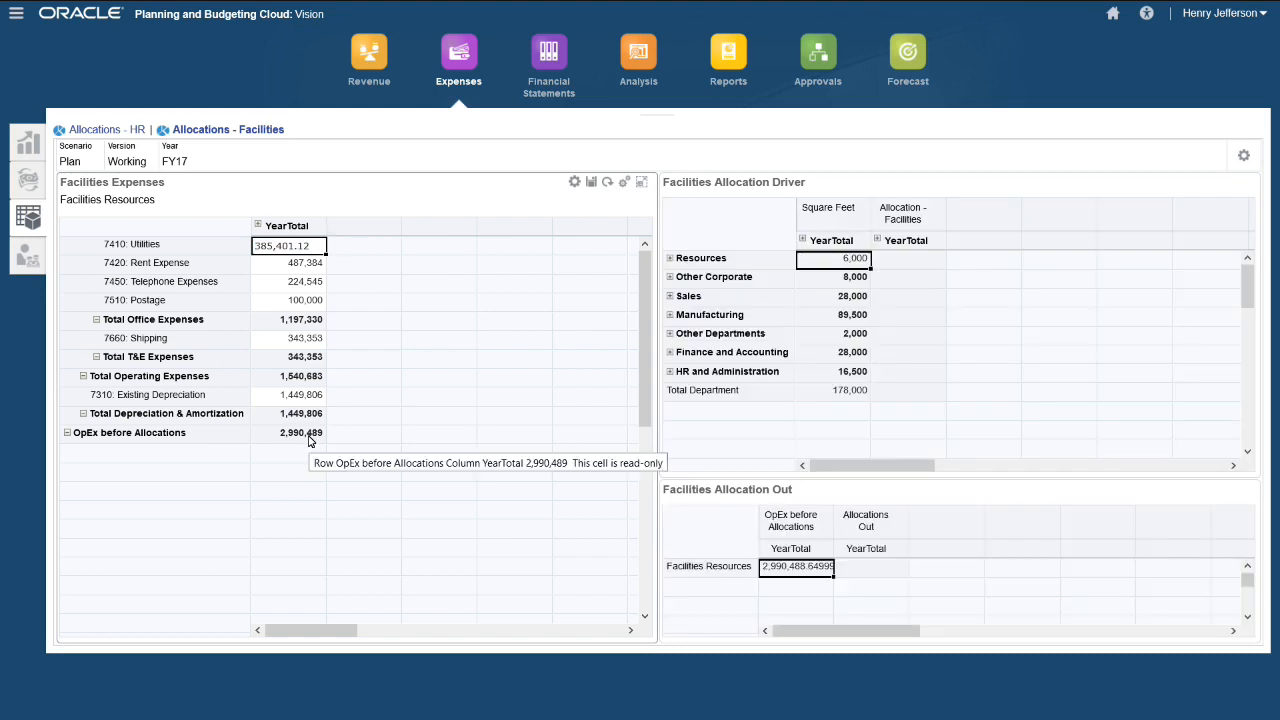
left_click(575, 184)
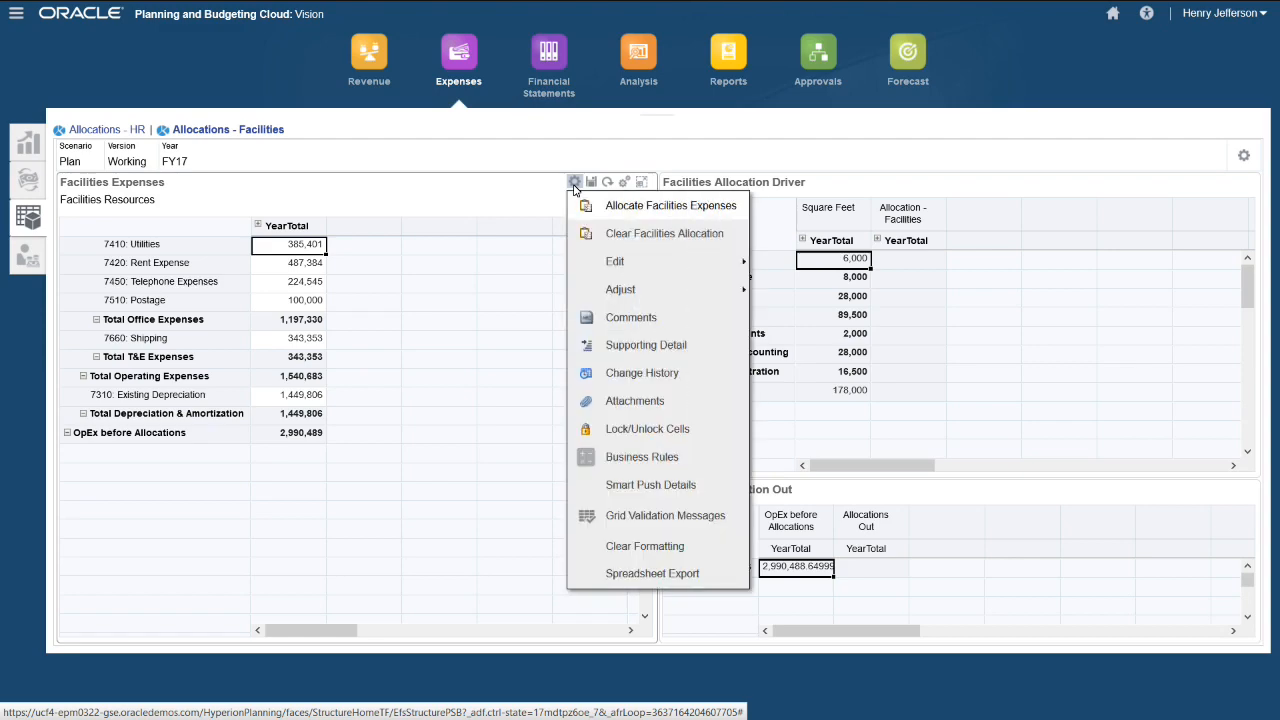
left_click(633, 207)
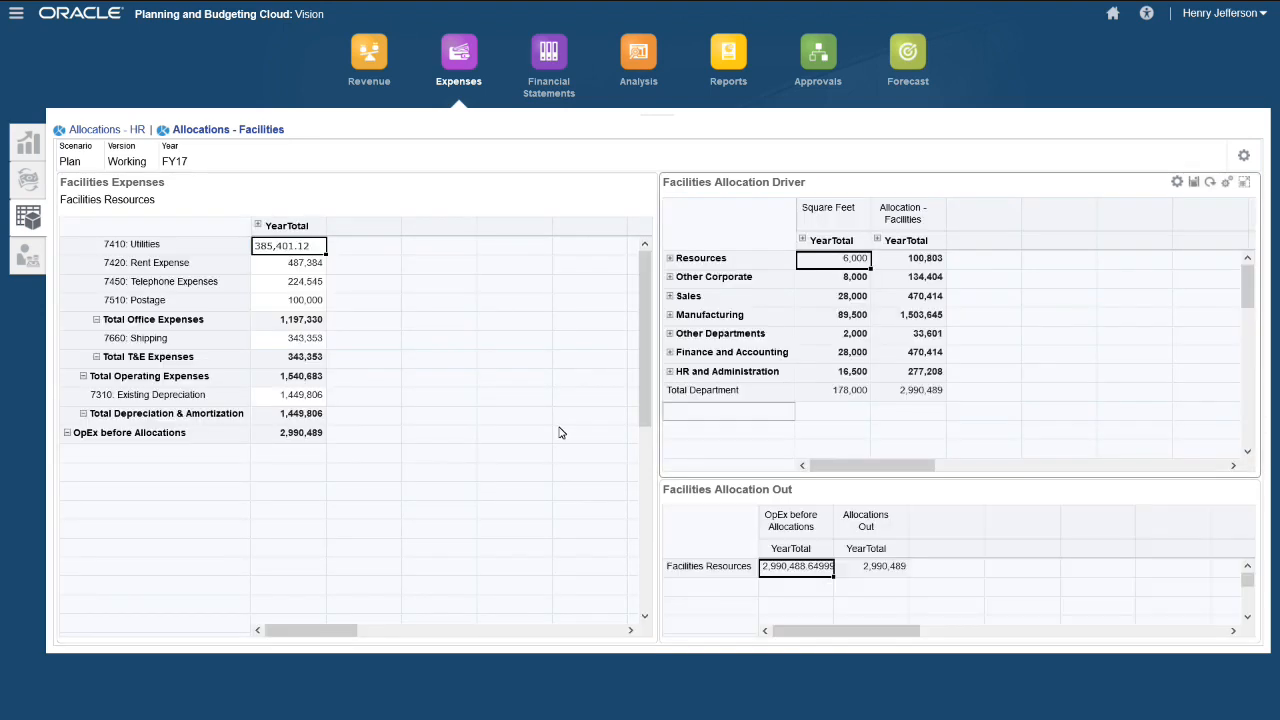
left_click(30, 264)
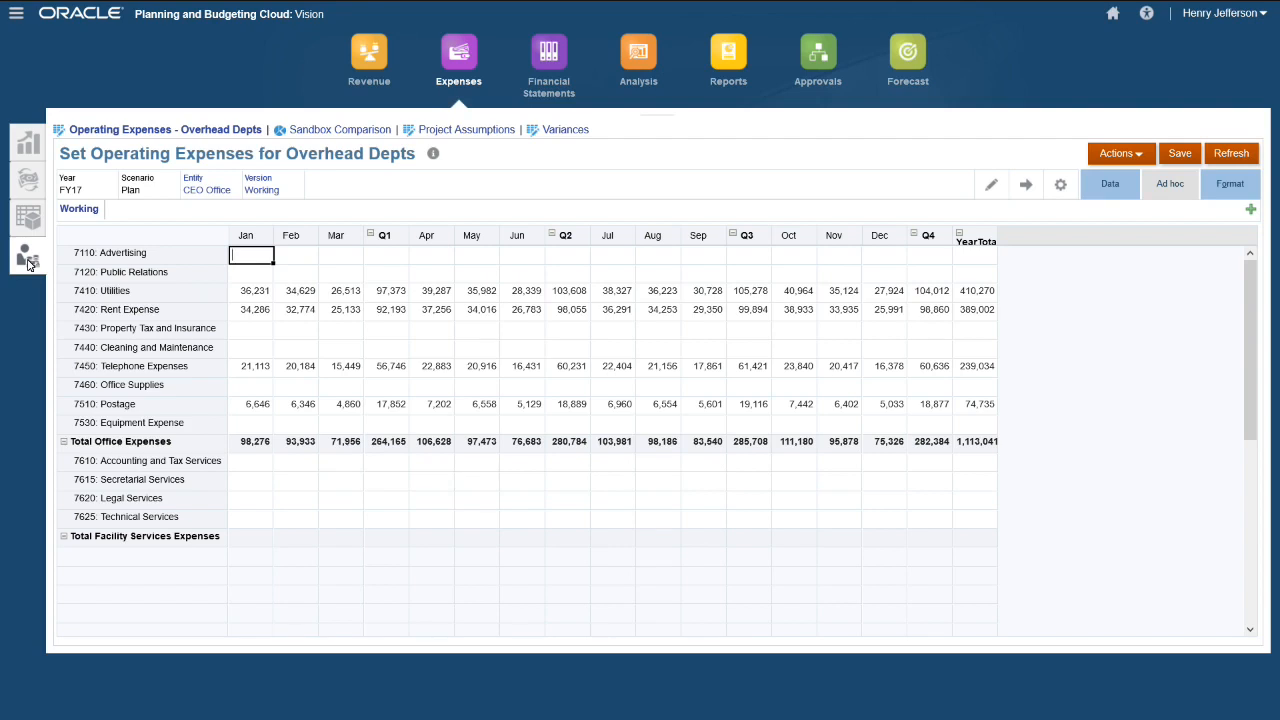
- Create a new sandbox named 'New Tablet Launch'
left_click(1251, 211)
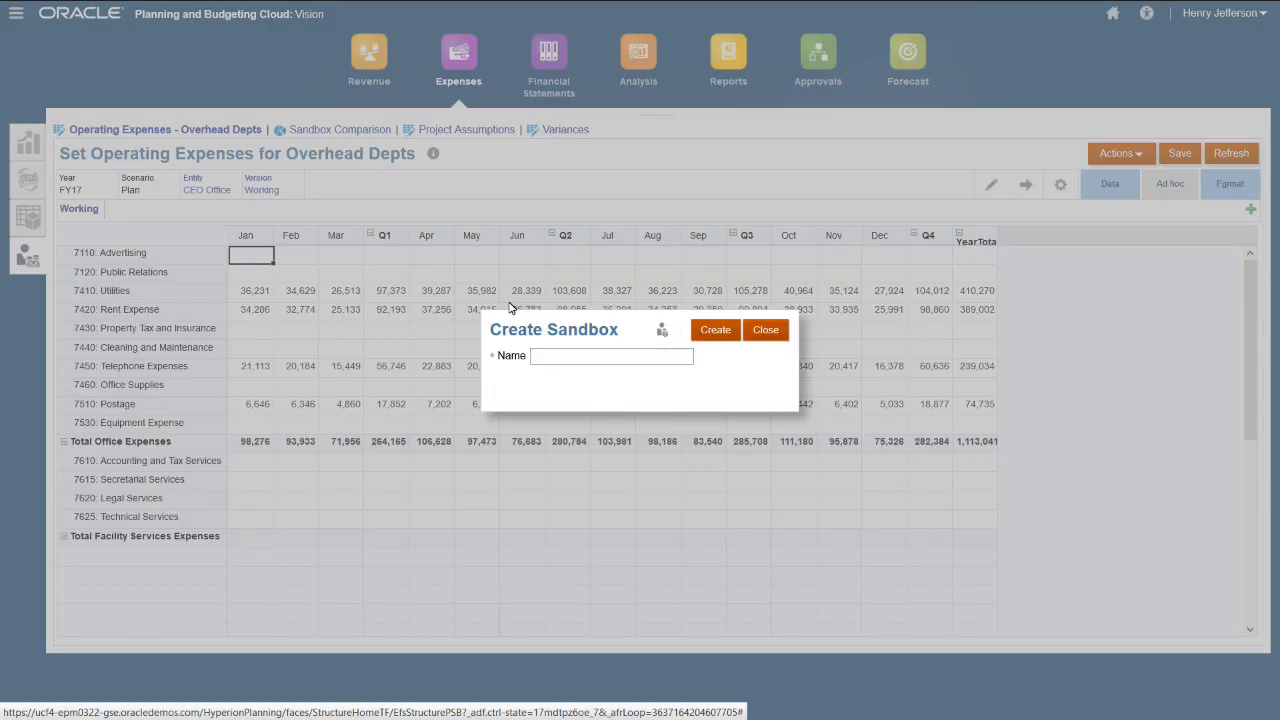
left_click(550, 356)
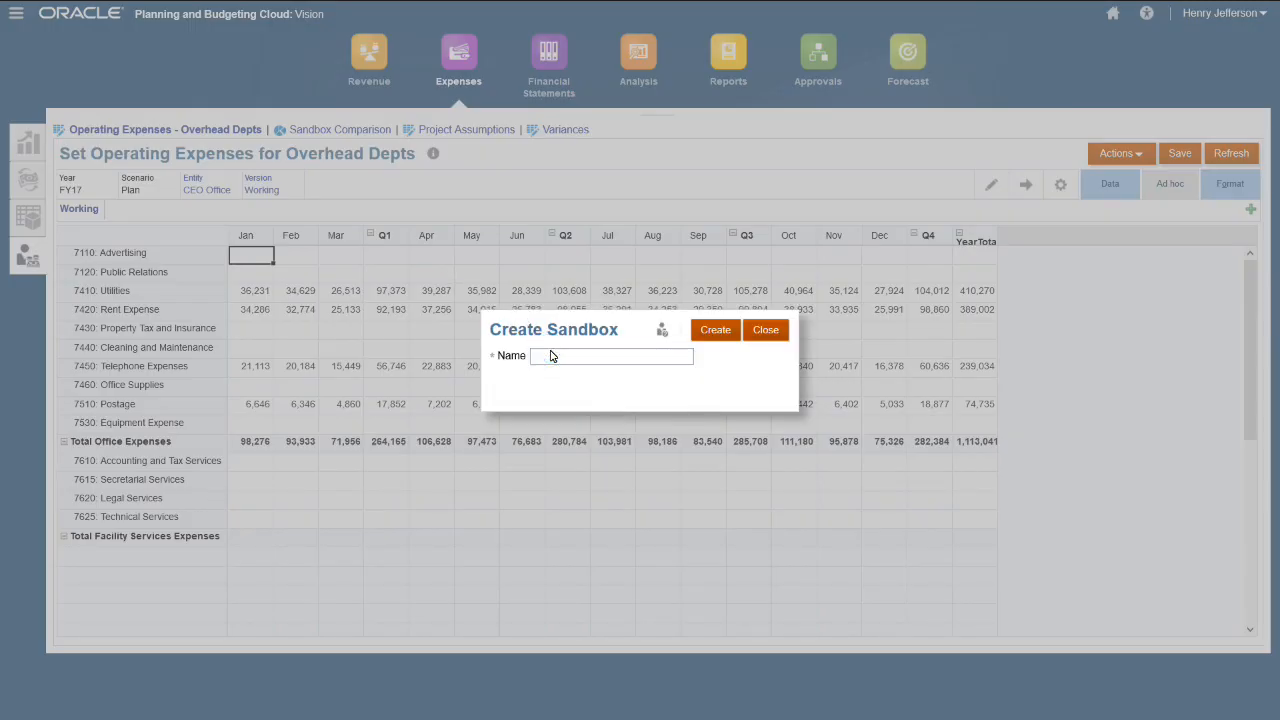
type("New Tabl")
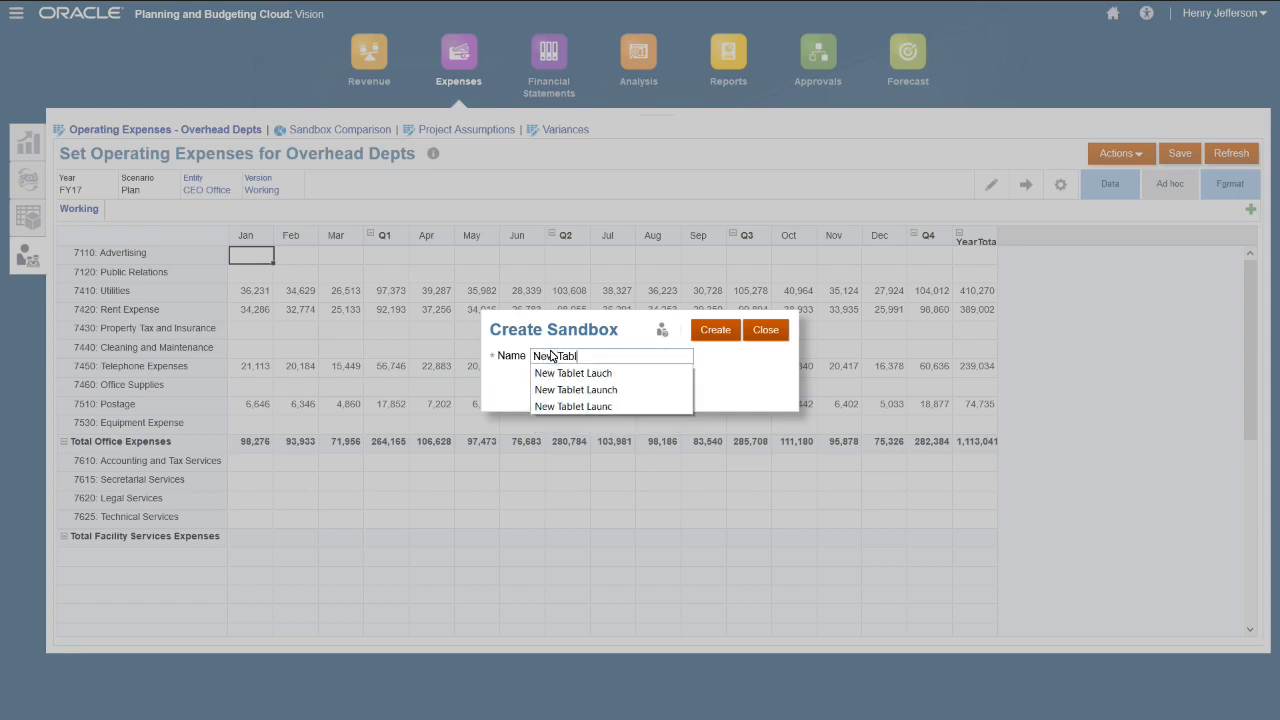
type("et Launch")
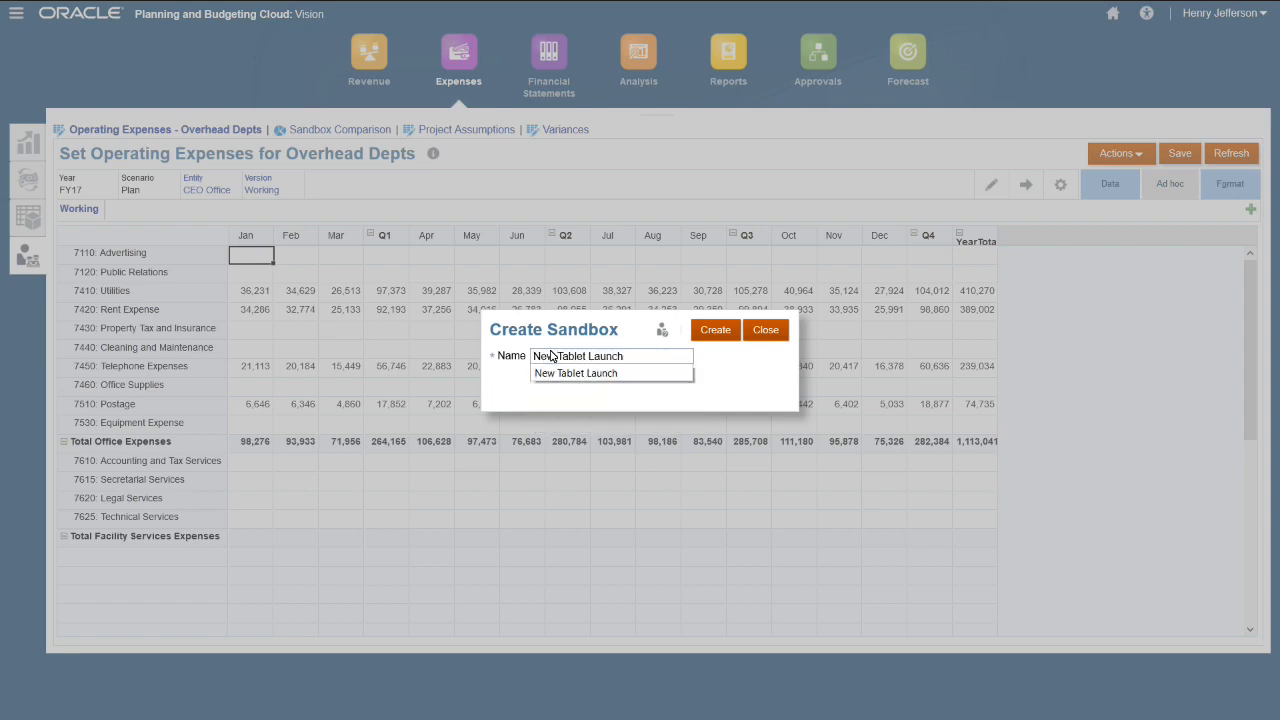
left_click(732, 335)
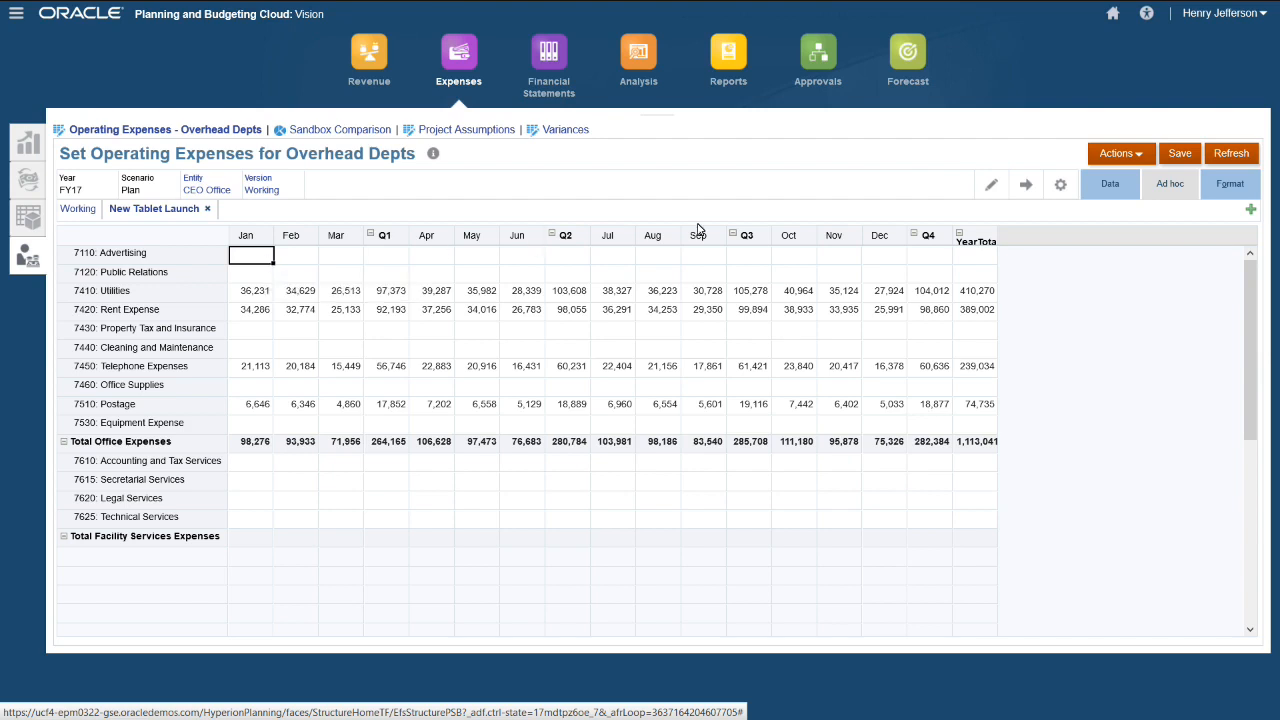
- Enter Advertising of 25,000, 15,000 and 25,000 for Jan–Mar and save
type("25000")
key("Tab")
type("15000")
key("Tab")
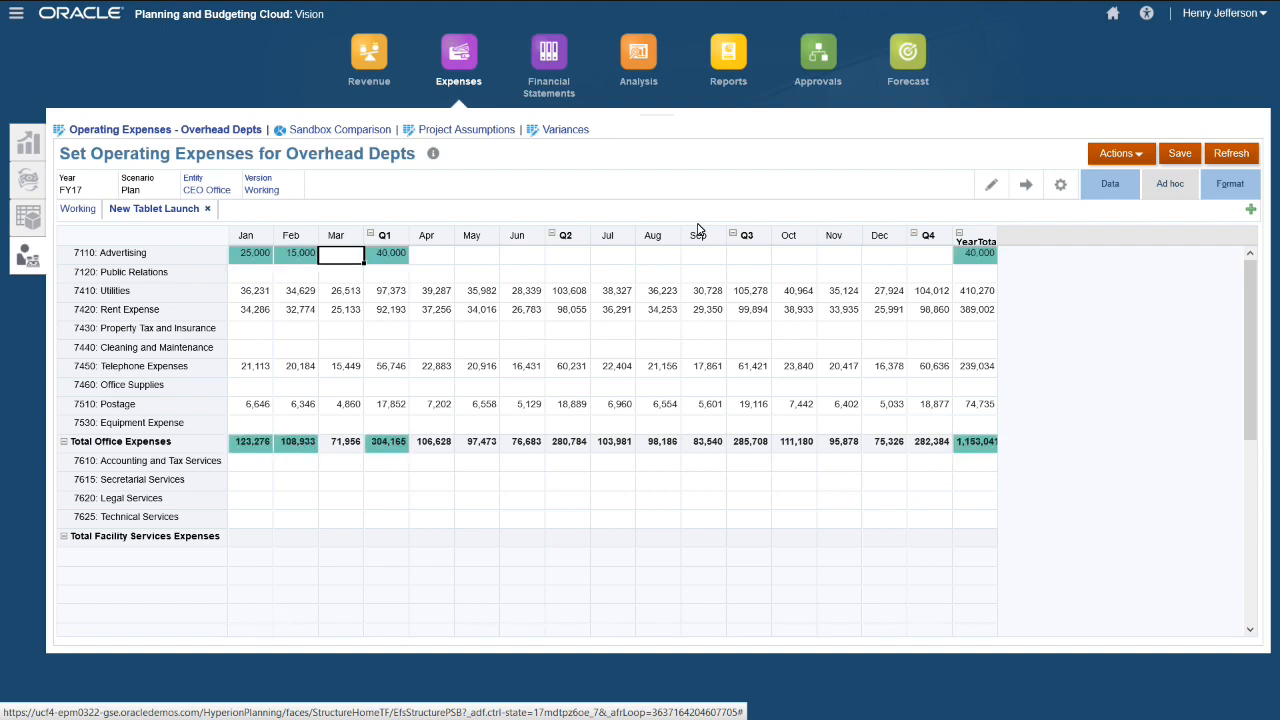
type("25,000")
key("Tab")
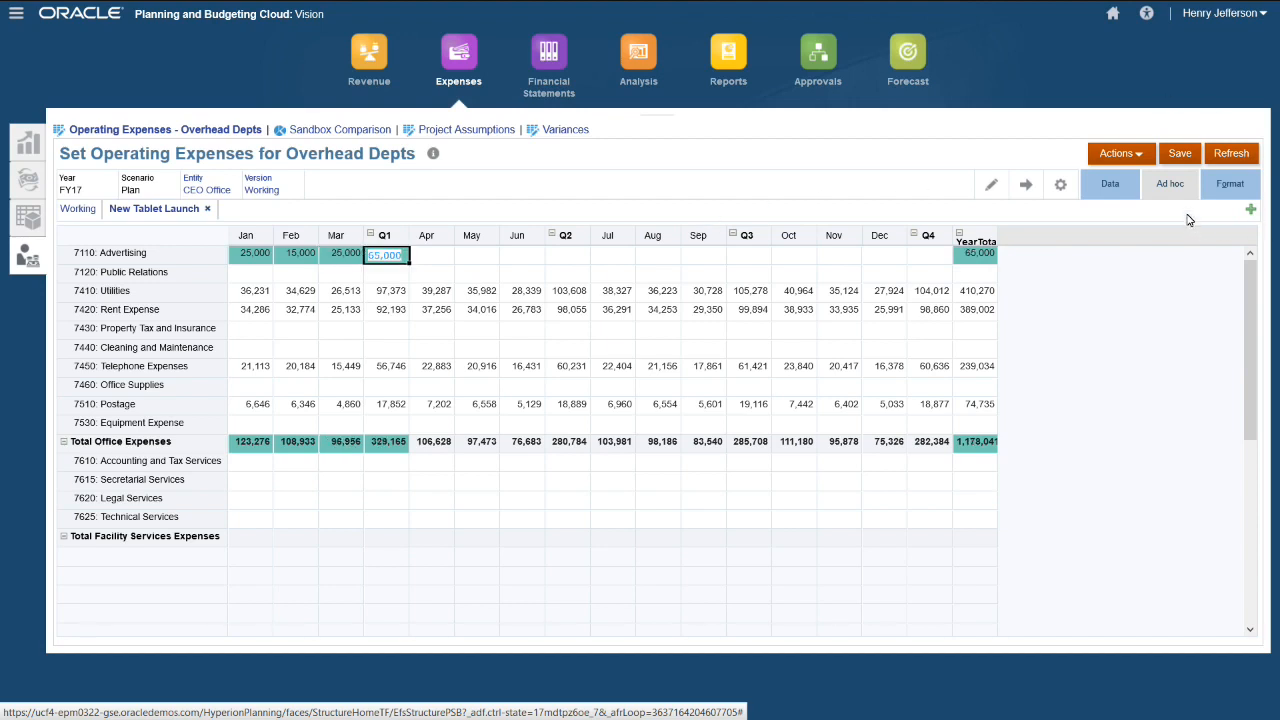
left_click(1178, 154)
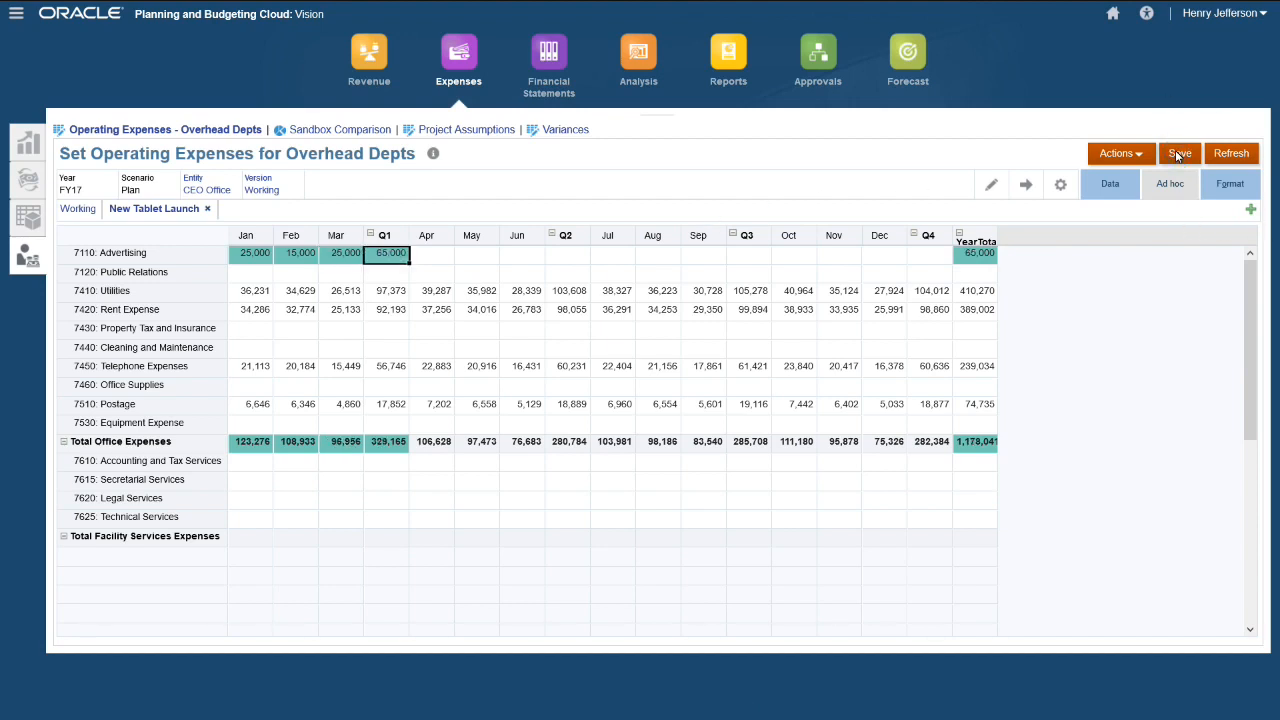
left_click(729, 217)
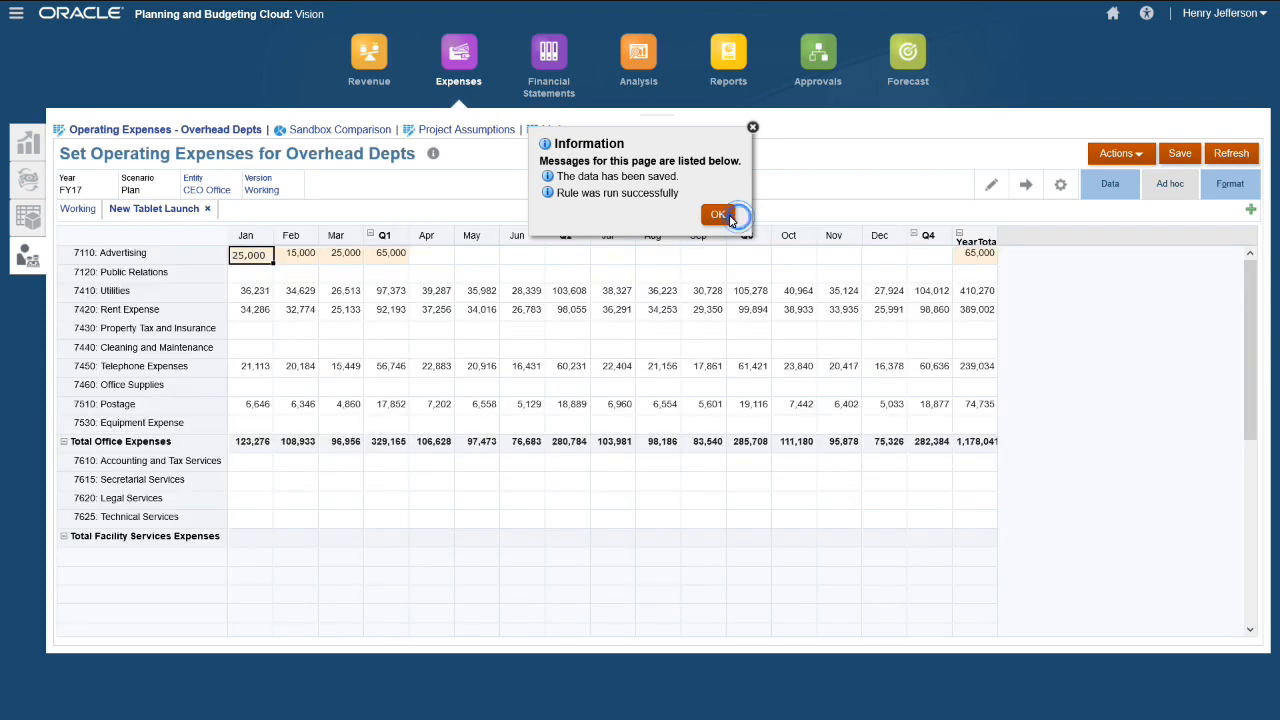
- Show the Sandbox Comparison form and read the stacked chart's New Tablet Launch versus Working totals
left_click(331, 135)
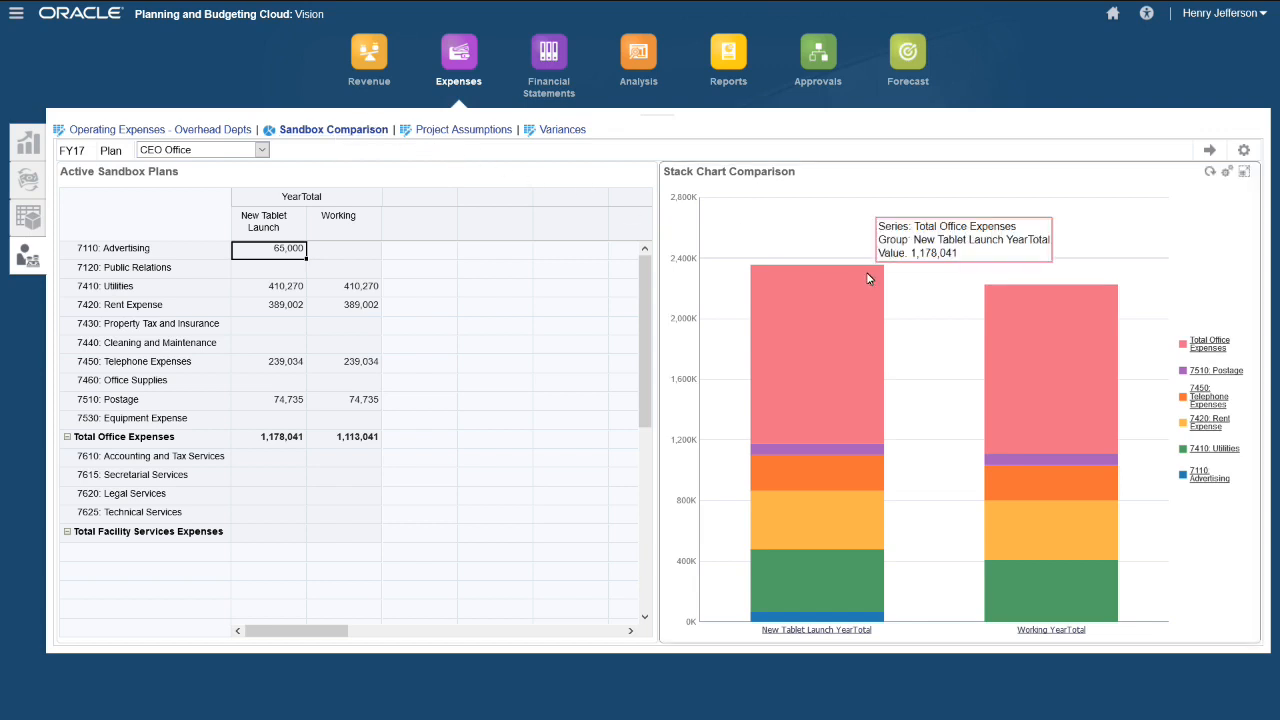
mouse_move(1043, 335)
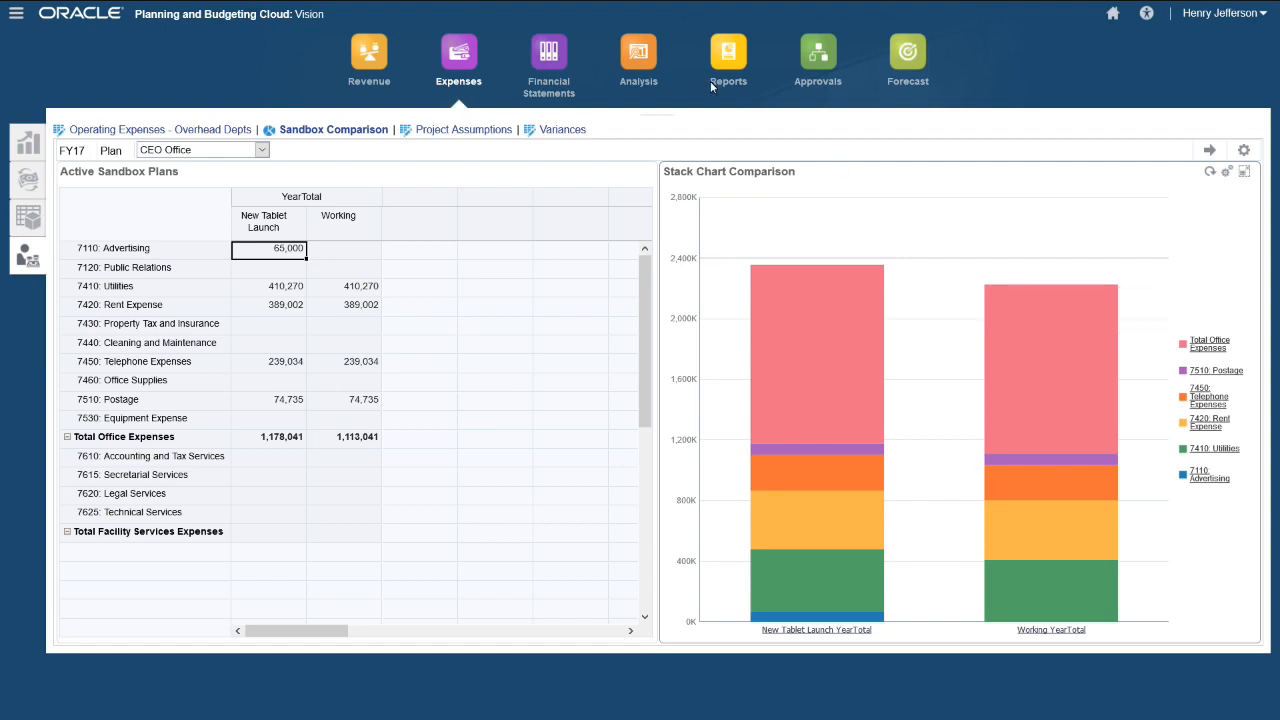
- Go to the Analysis area's Revenue Analysis pages via the KPIs dashboard
left_click(645, 66)
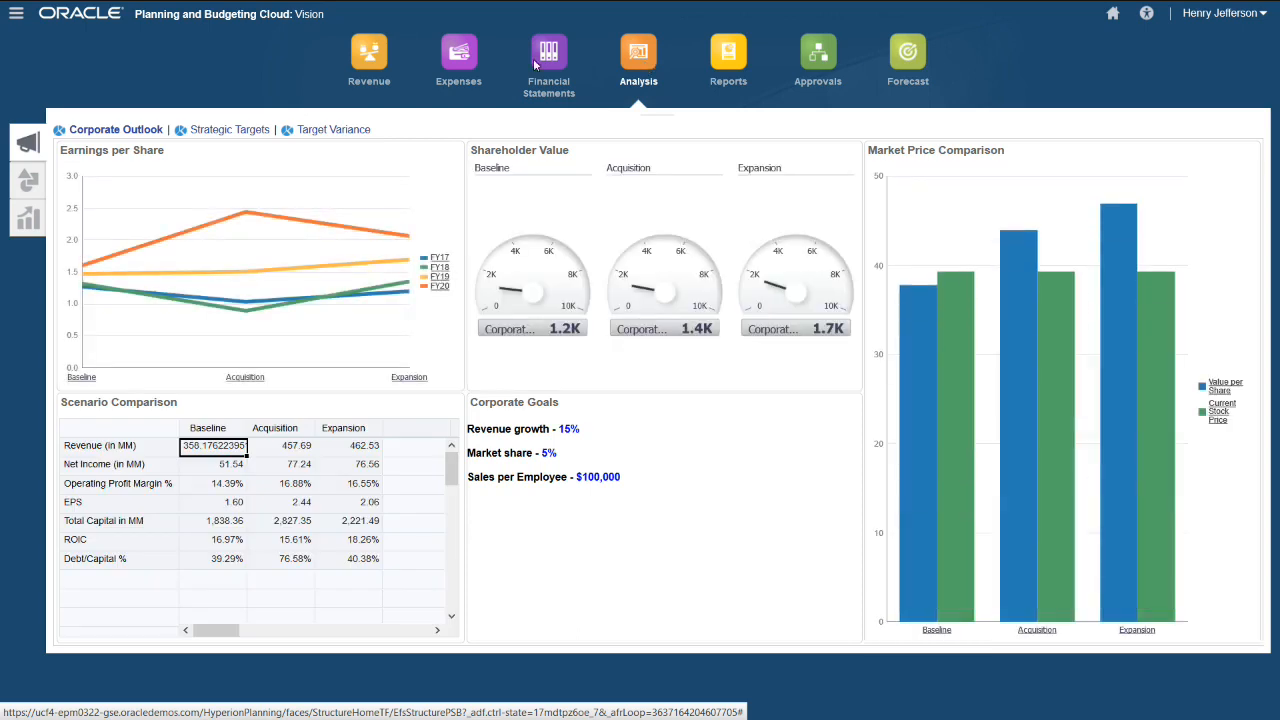
left_click(25, 182)
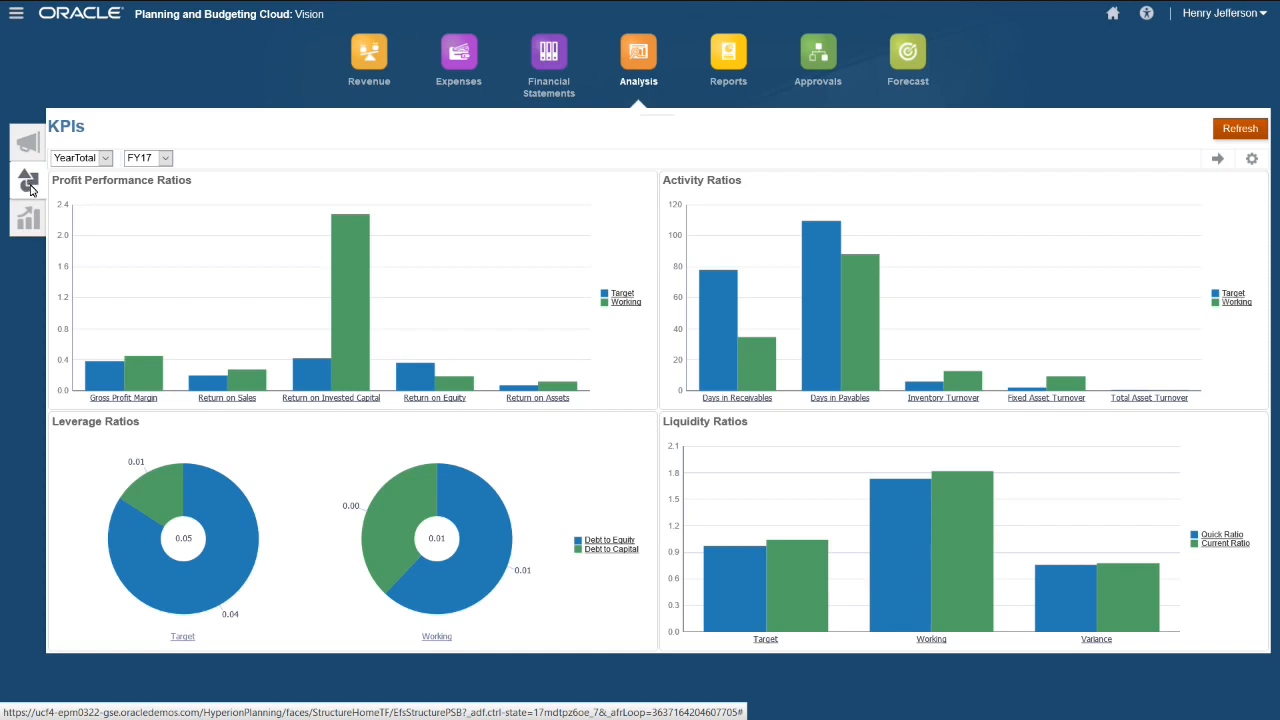
left_click(30, 224)
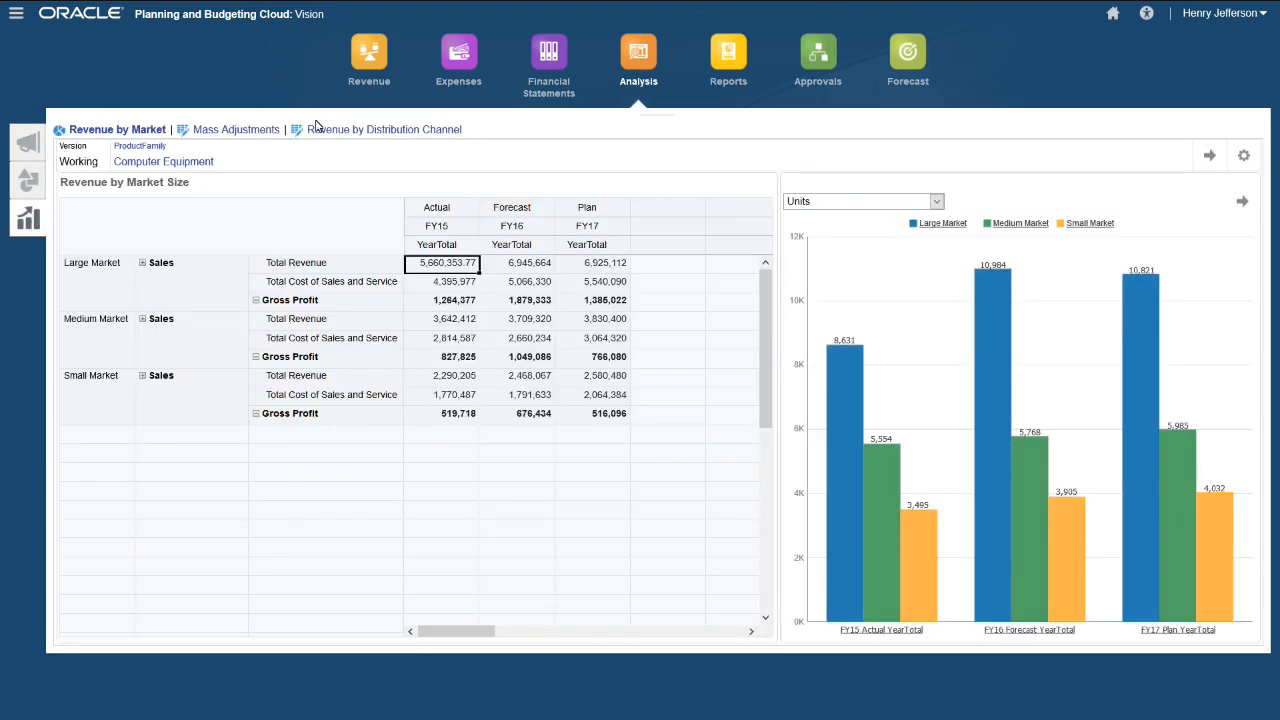
- Show the Revenue by Distribution Channel form for the Sales East entity
left_click(346, 130)
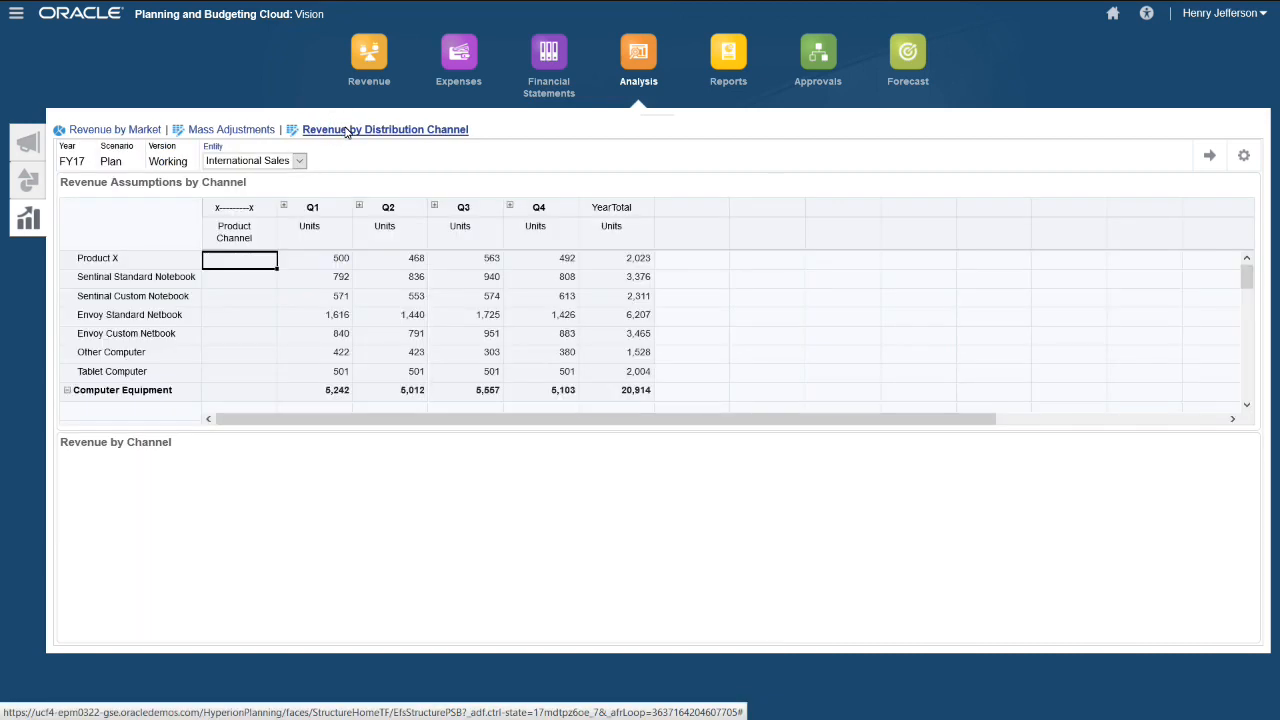
left_click(299, 162)
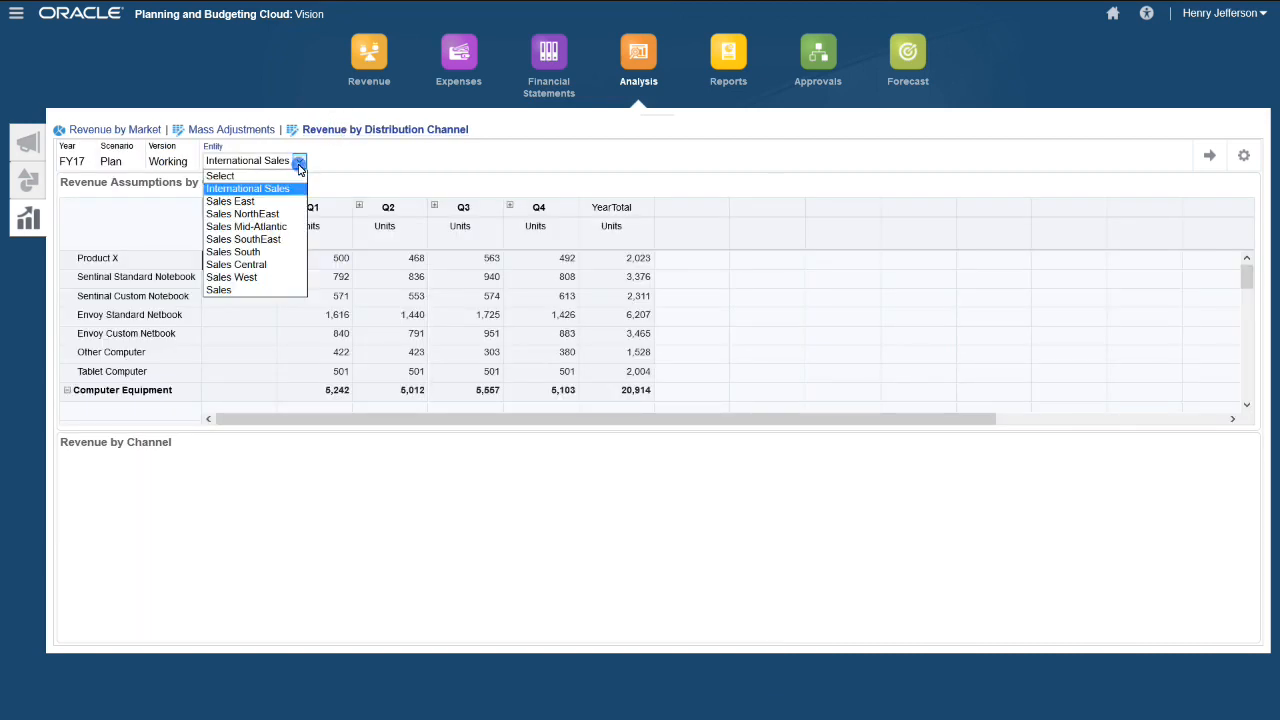
left_click(235, 205)
left_click(298, 162)
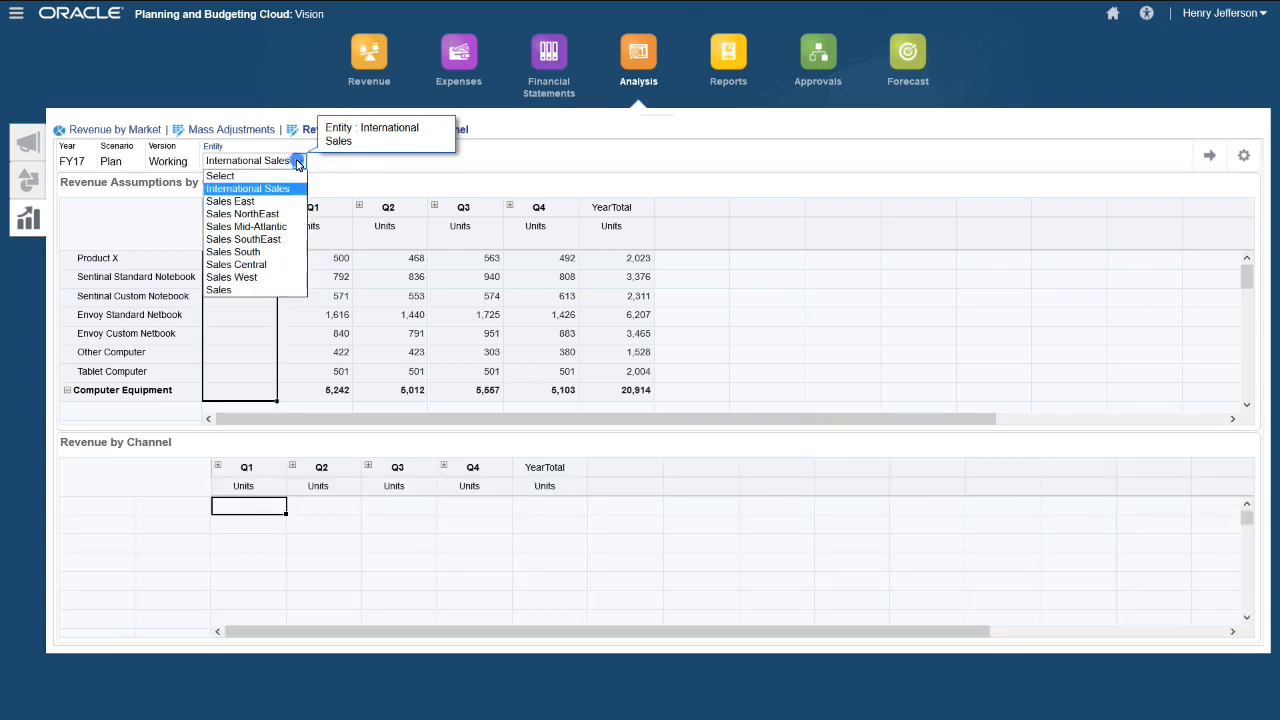
left_click(240, 200)
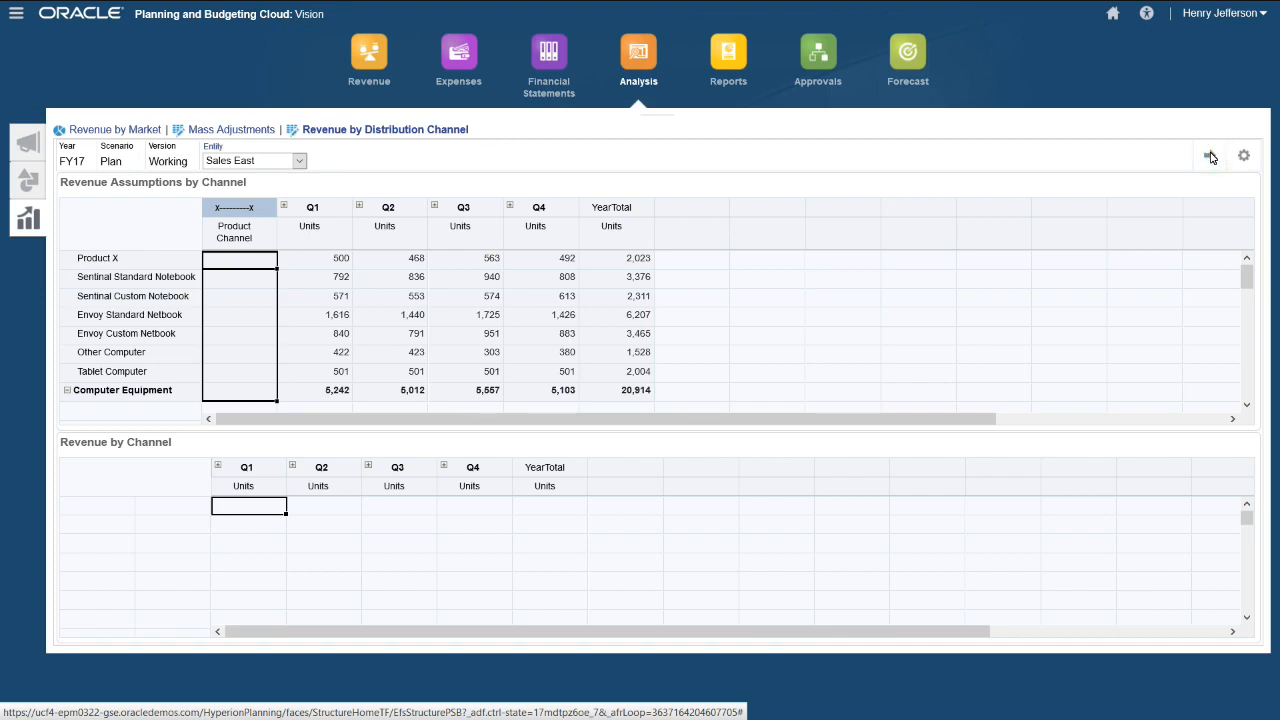
left_click(1207, 157)
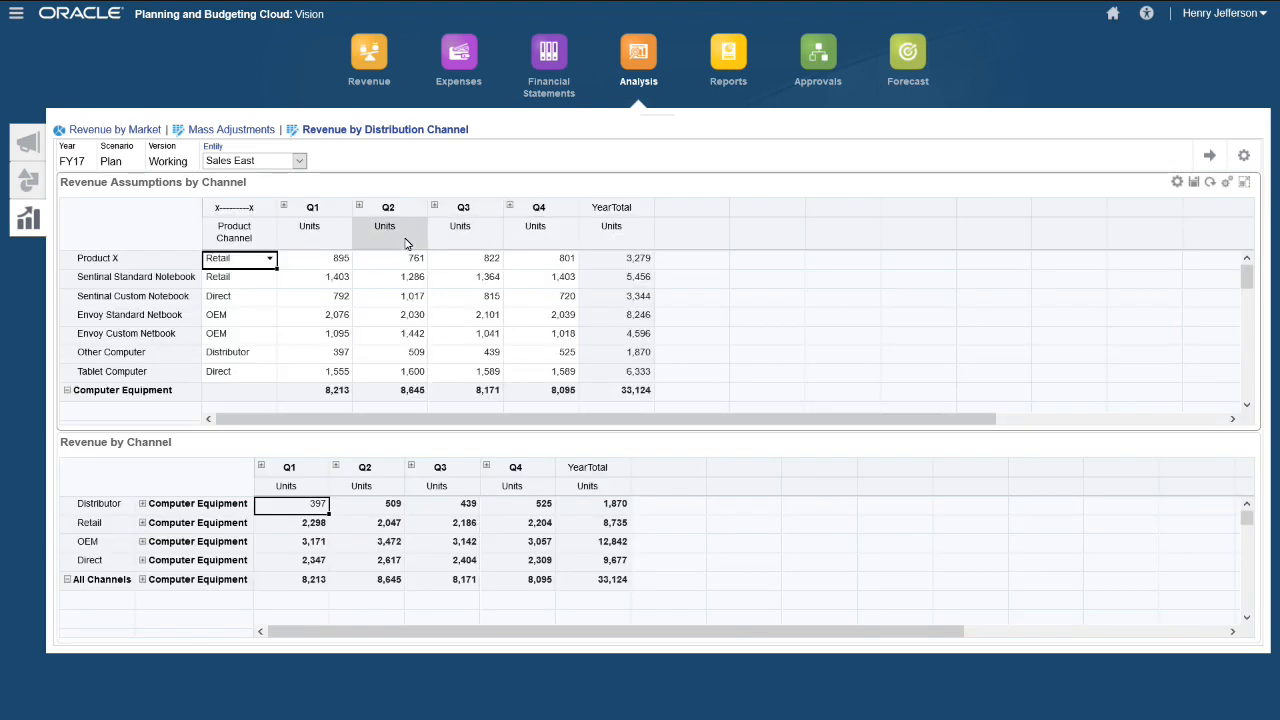
- Set the Product X and Sentinal Standard Notebook channels to Distributor and save with Smart Push
left_click(269, 260)
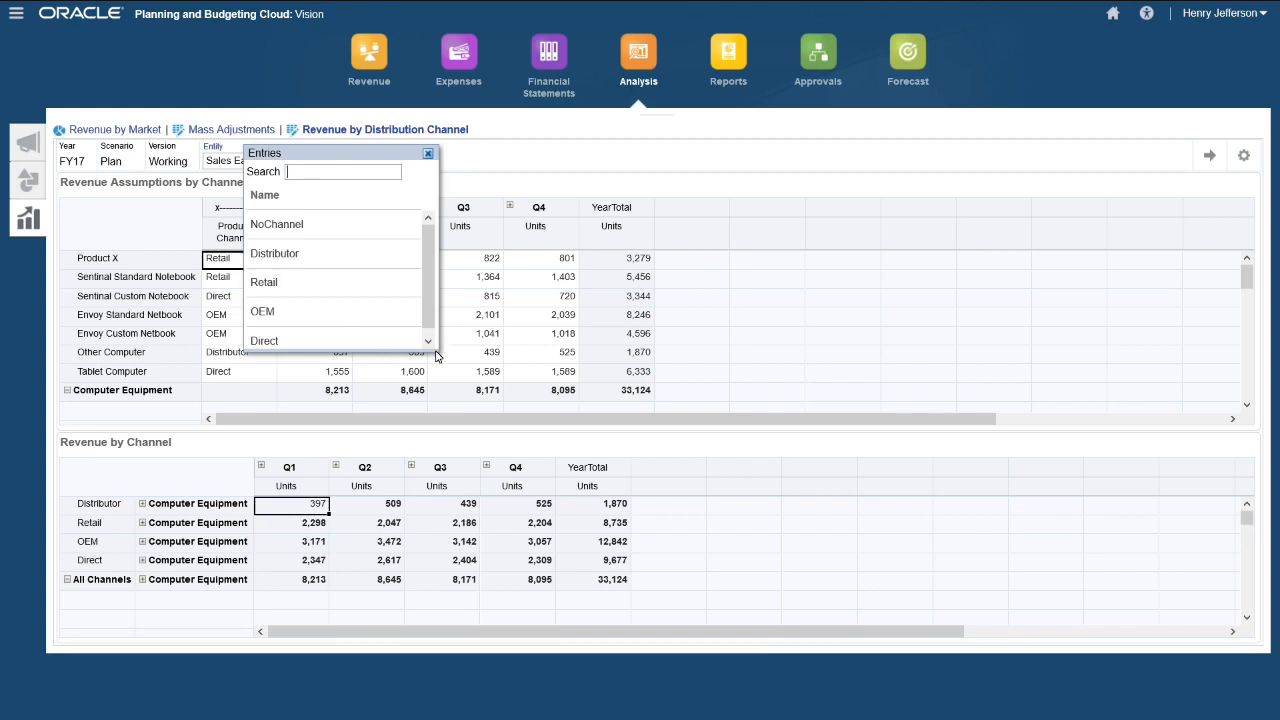
left_click_drag(437, 355, 443, 428)
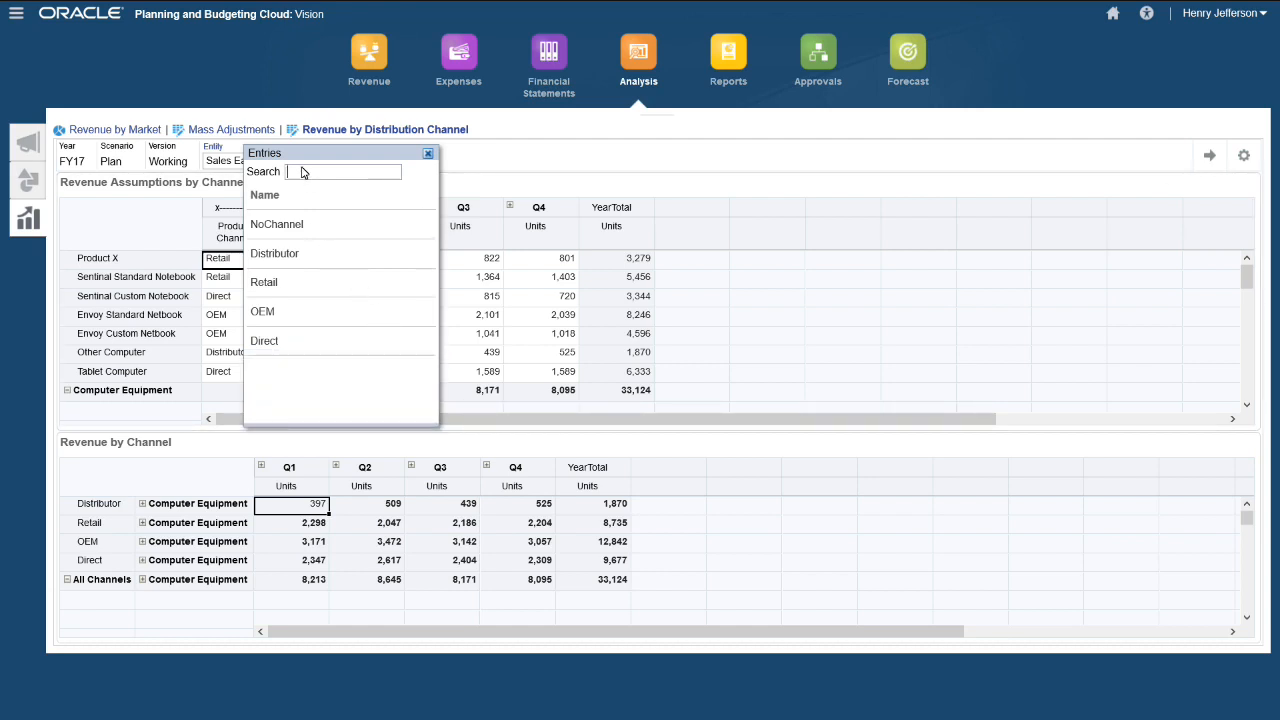
left_click_drag(300, 156, 434, 180)
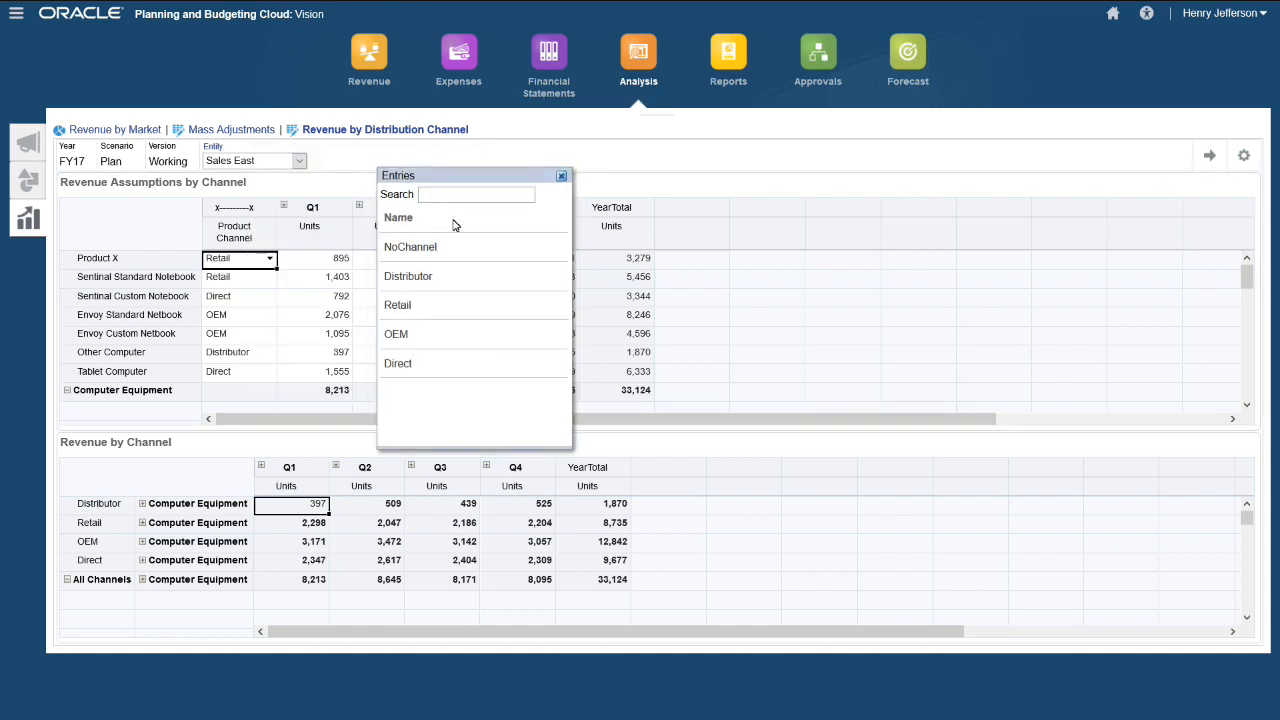
left_click(417, 286)
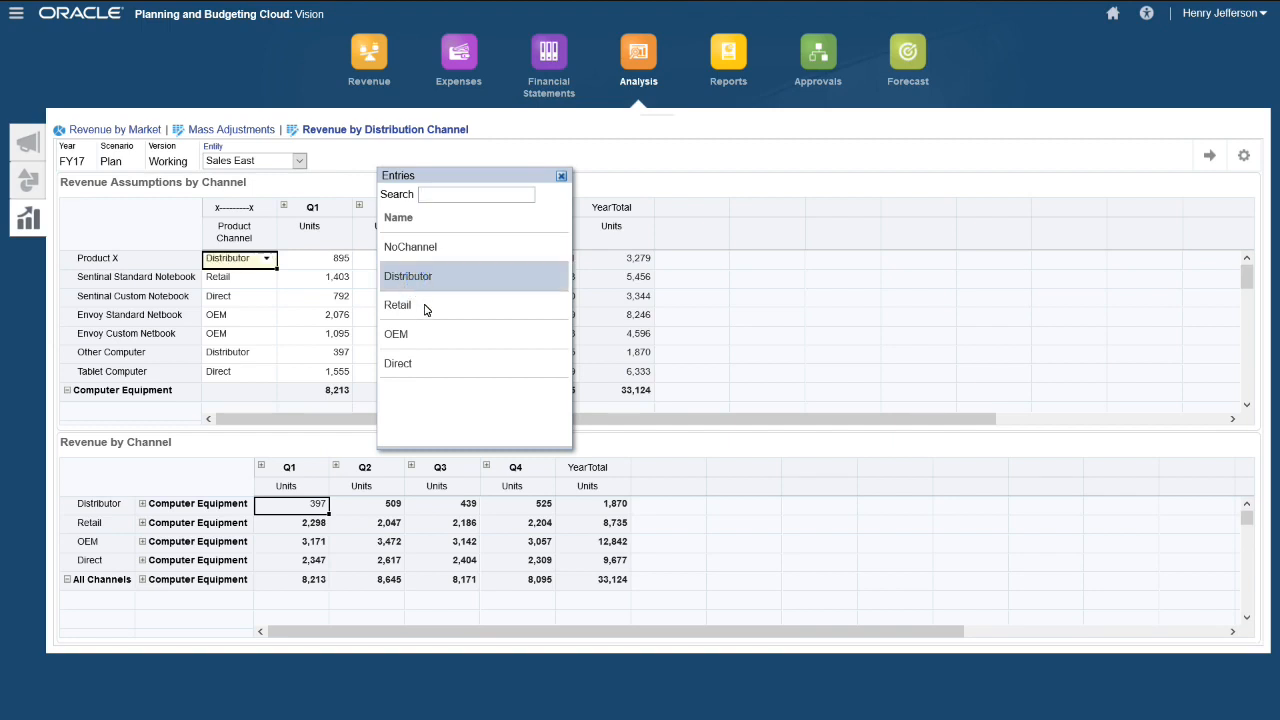
left_click(258, 282)
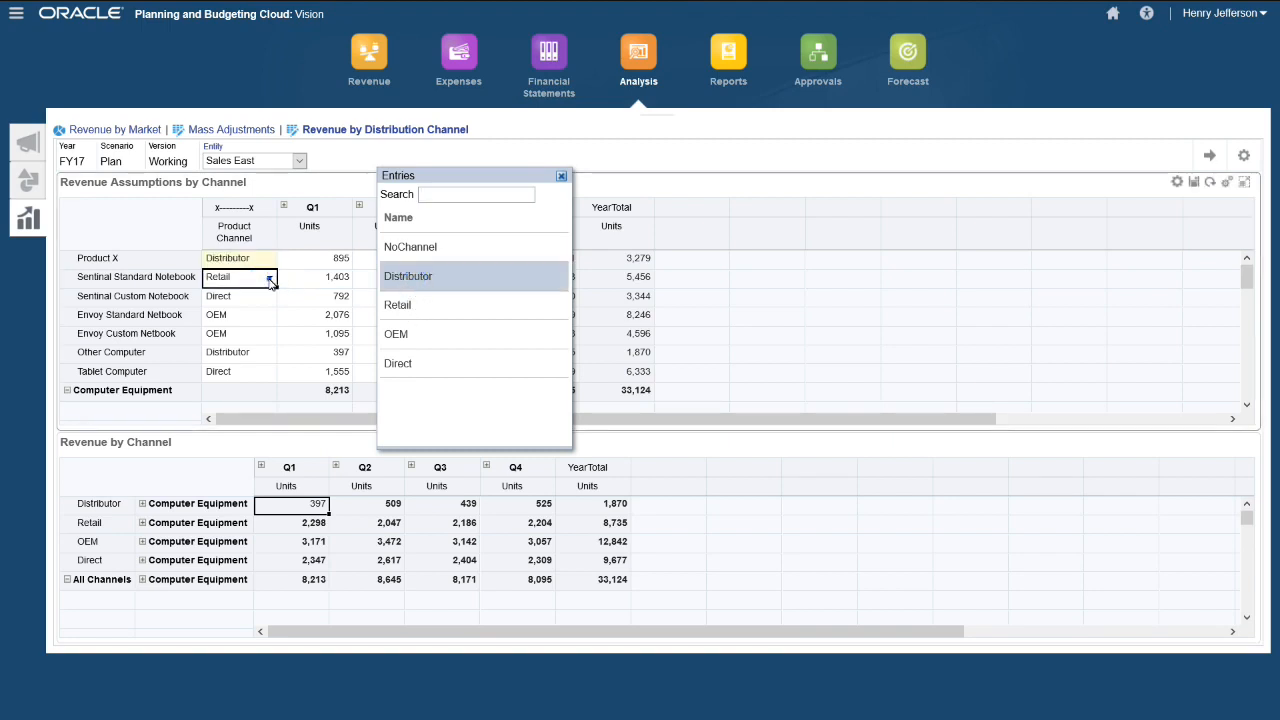
left_click(269, 280)
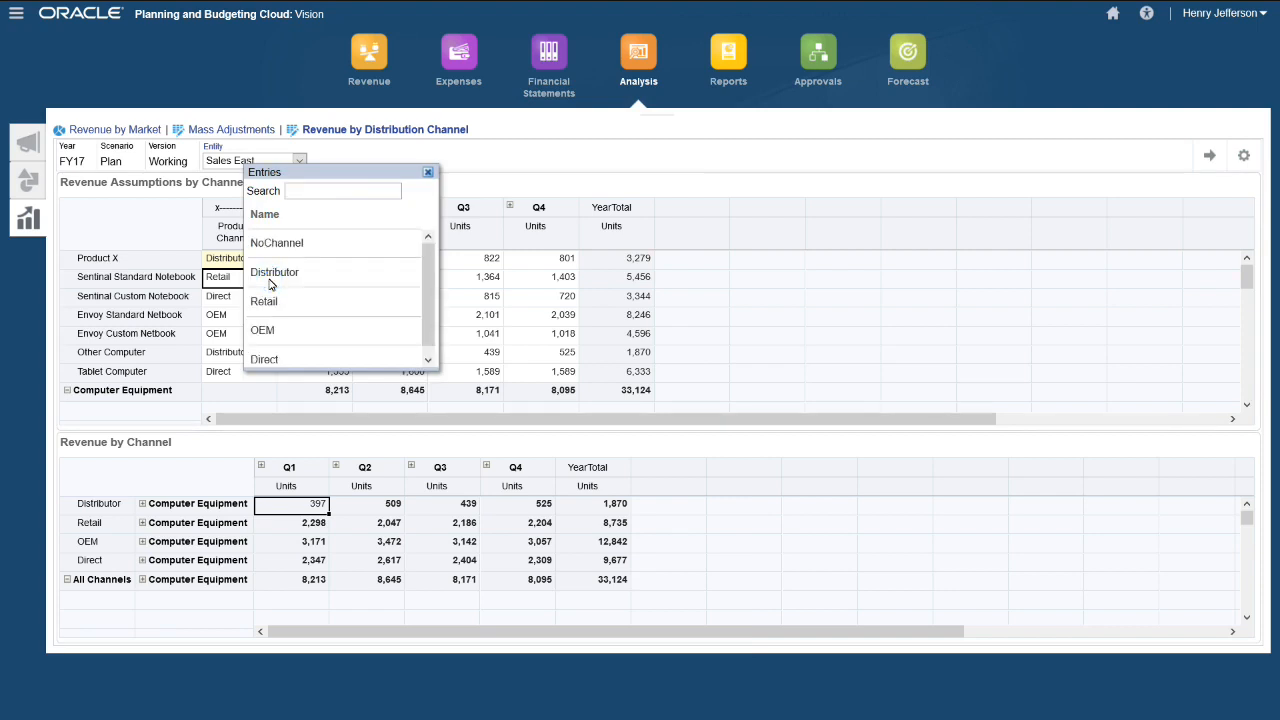
left_click(270, 279)
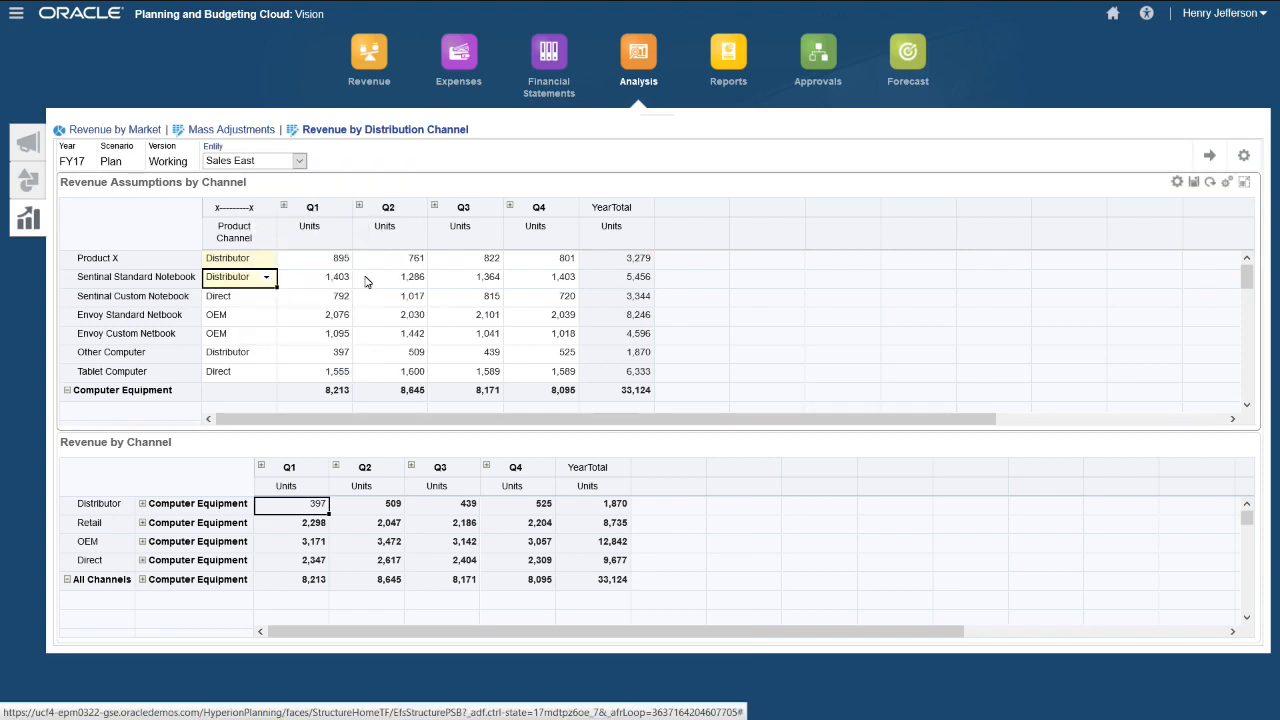
left_click(1196, 182)
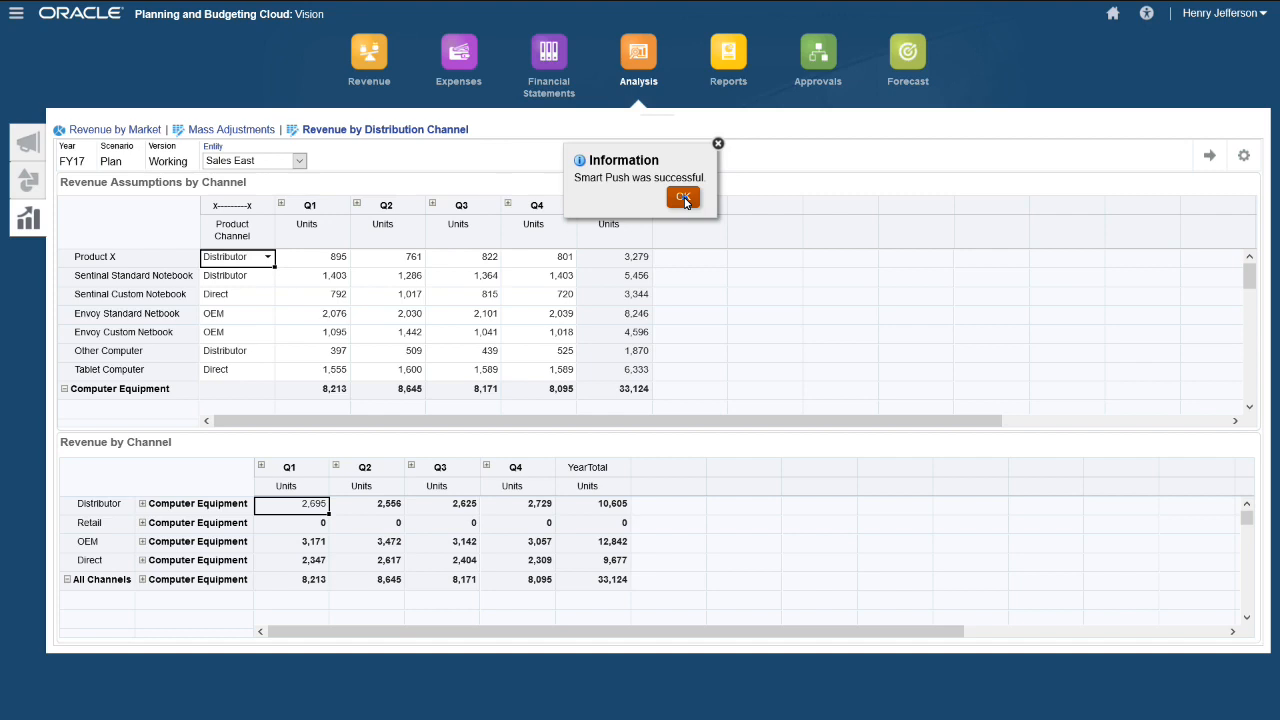
left_click(684, 198)
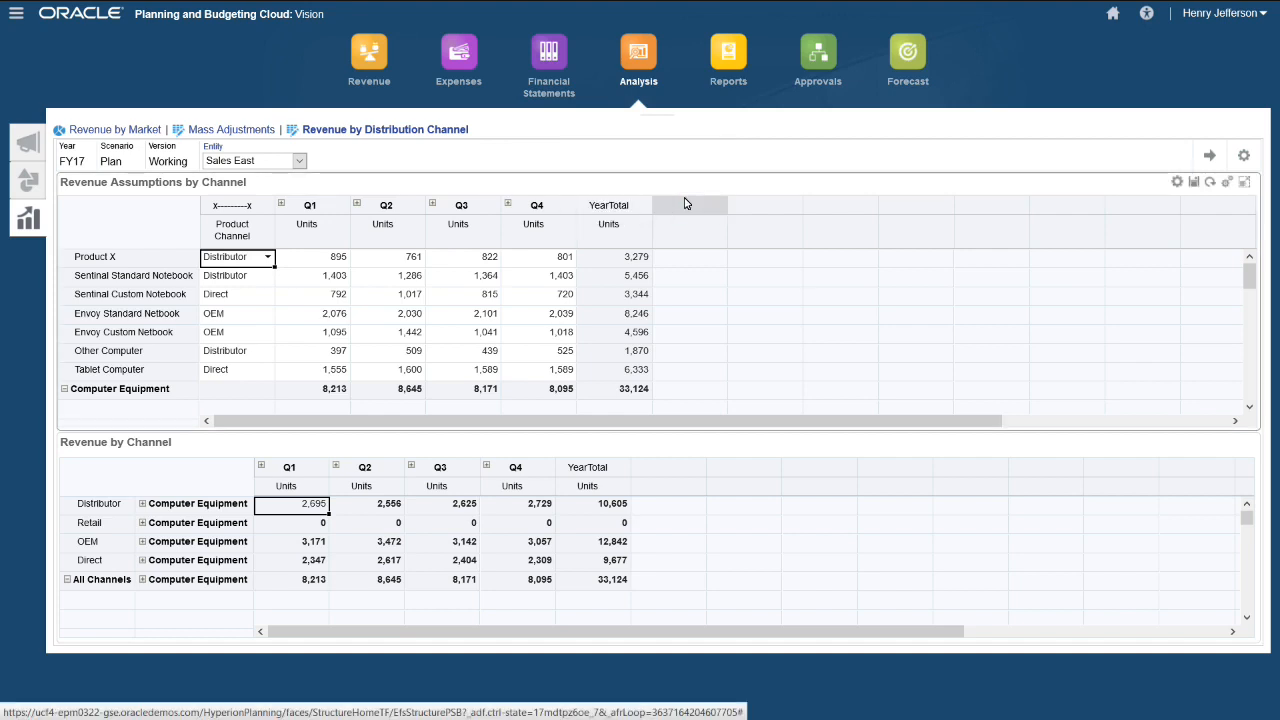
- Open the Account Summary Report in HTML from the Reports list
left_click(727, 74)
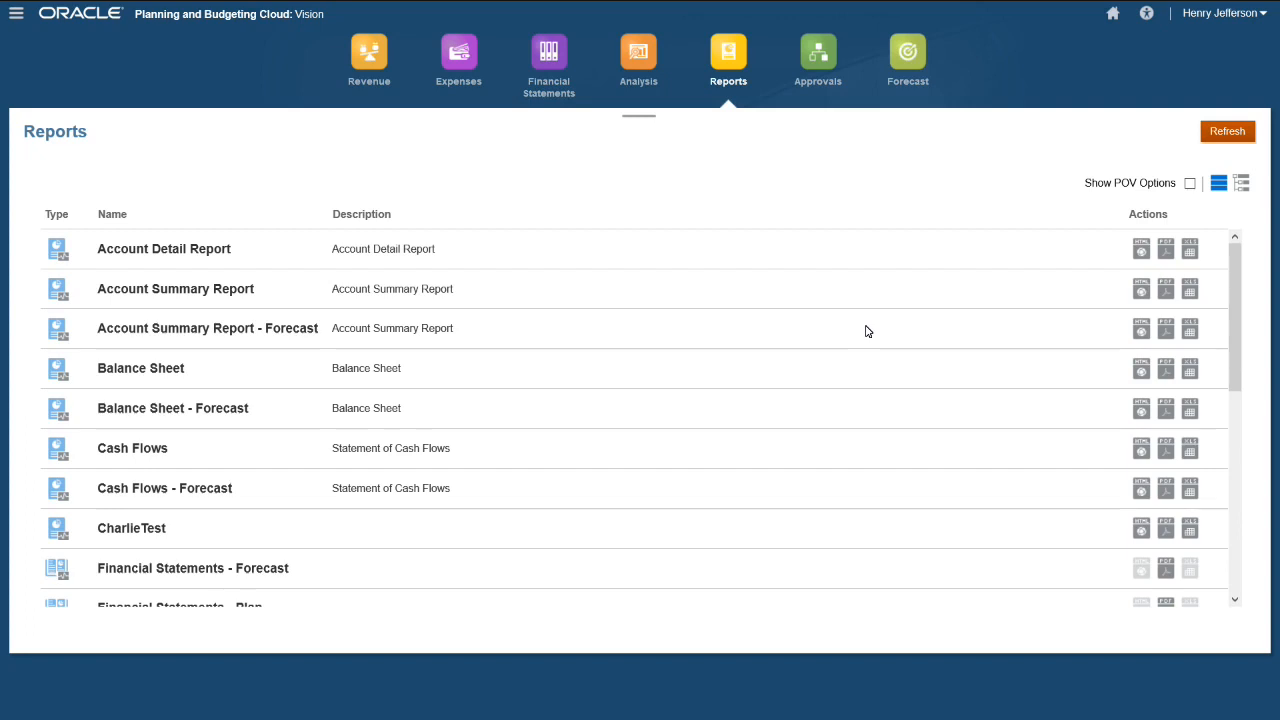
left_click(1140, 293)
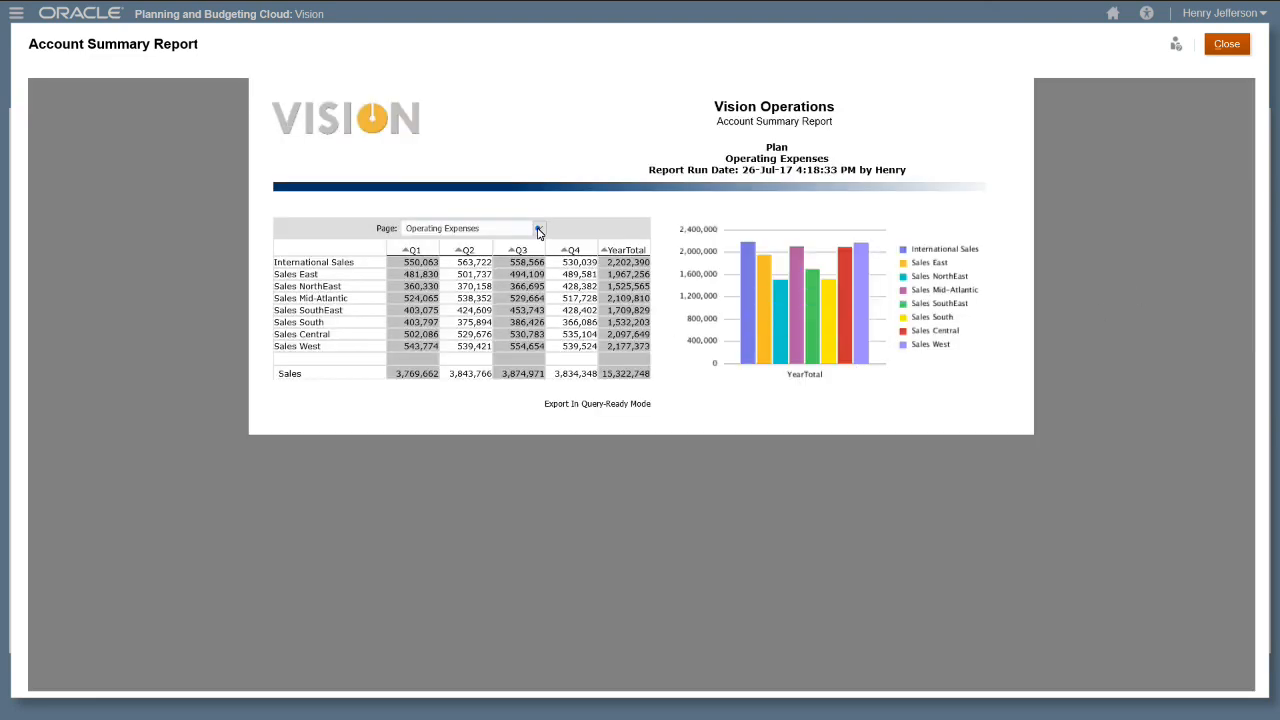
- Switch the Account Summary Report page to Operating Expenses and export it in query-ready mode
left_click(539, 230)
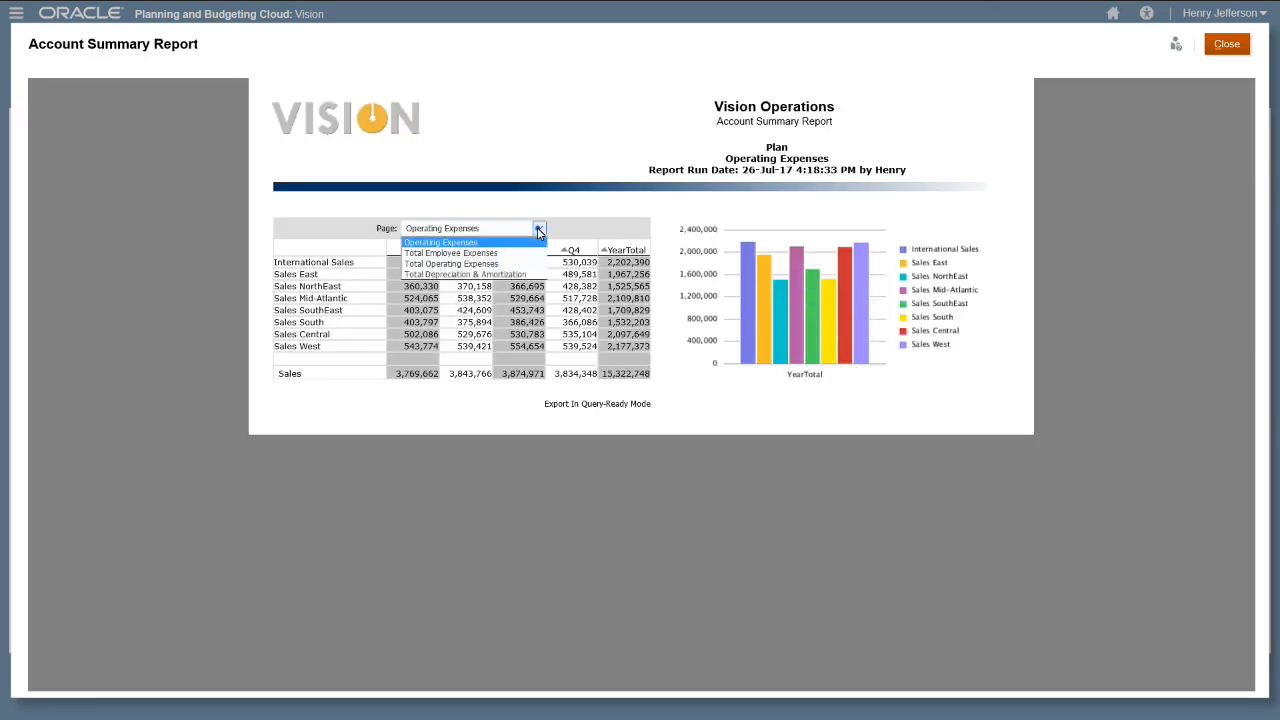
left_click(486, 255)
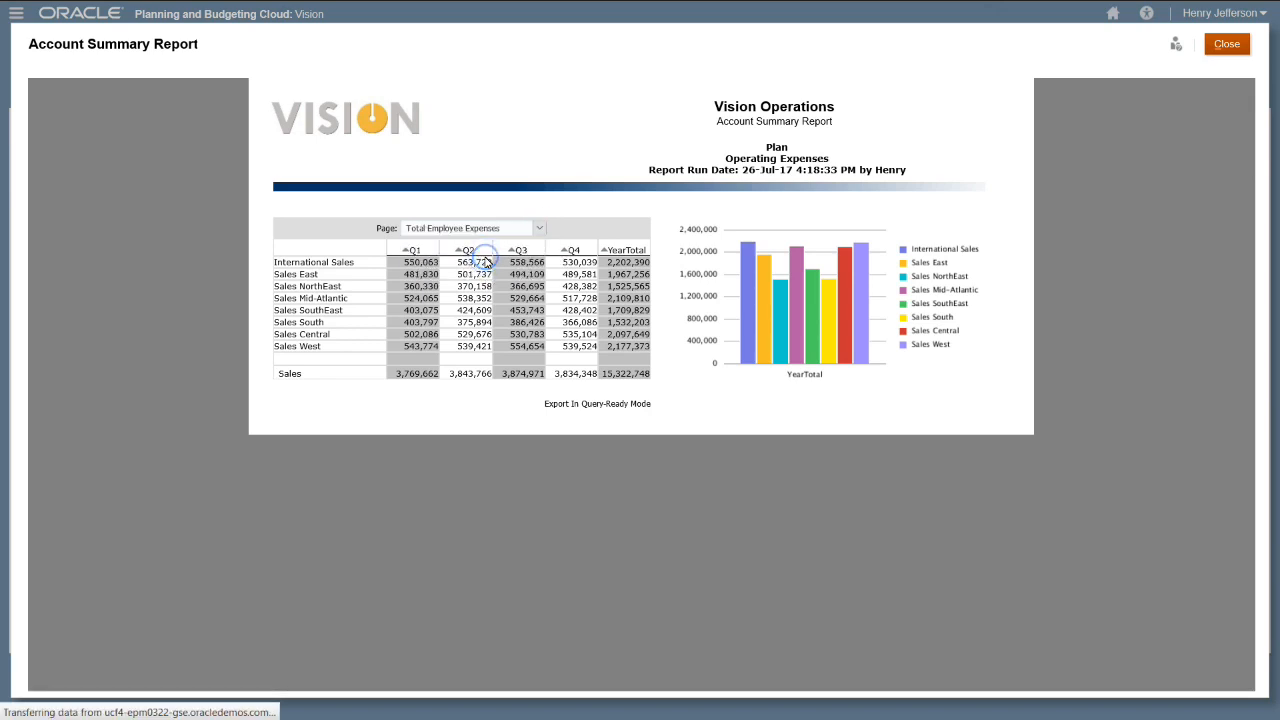
left_click(405, 250)
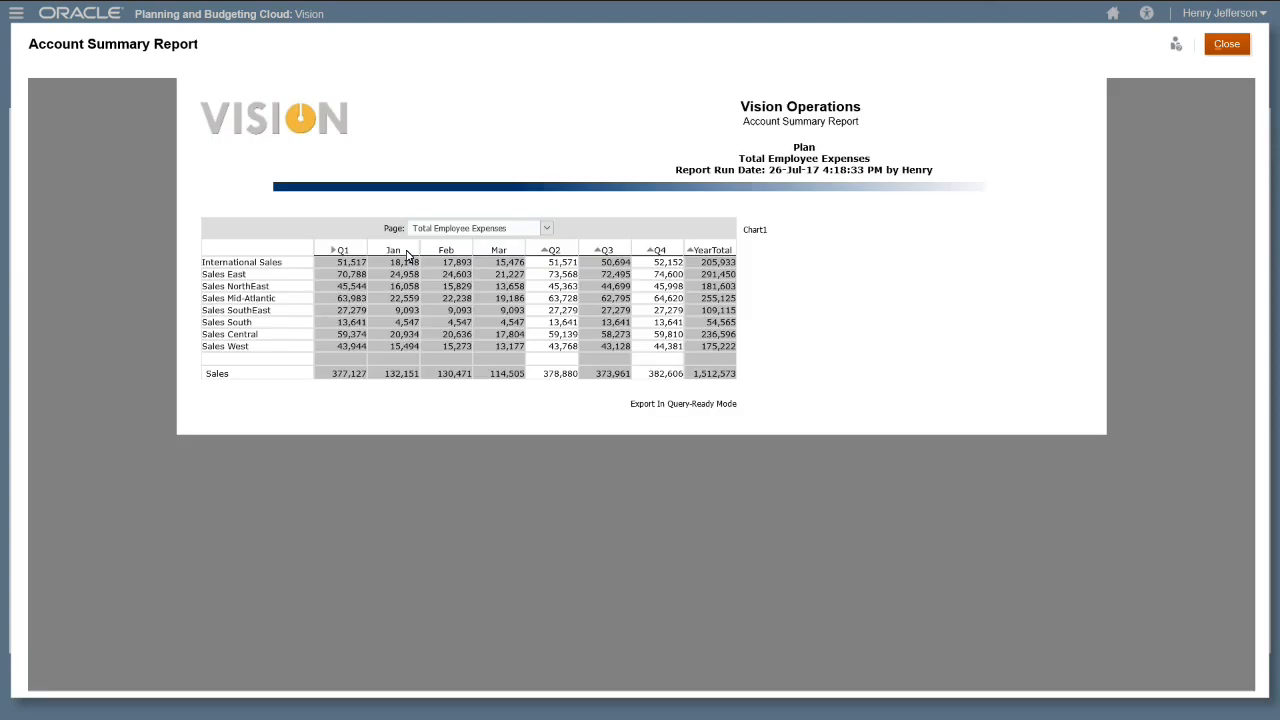
left_click(335, 252)
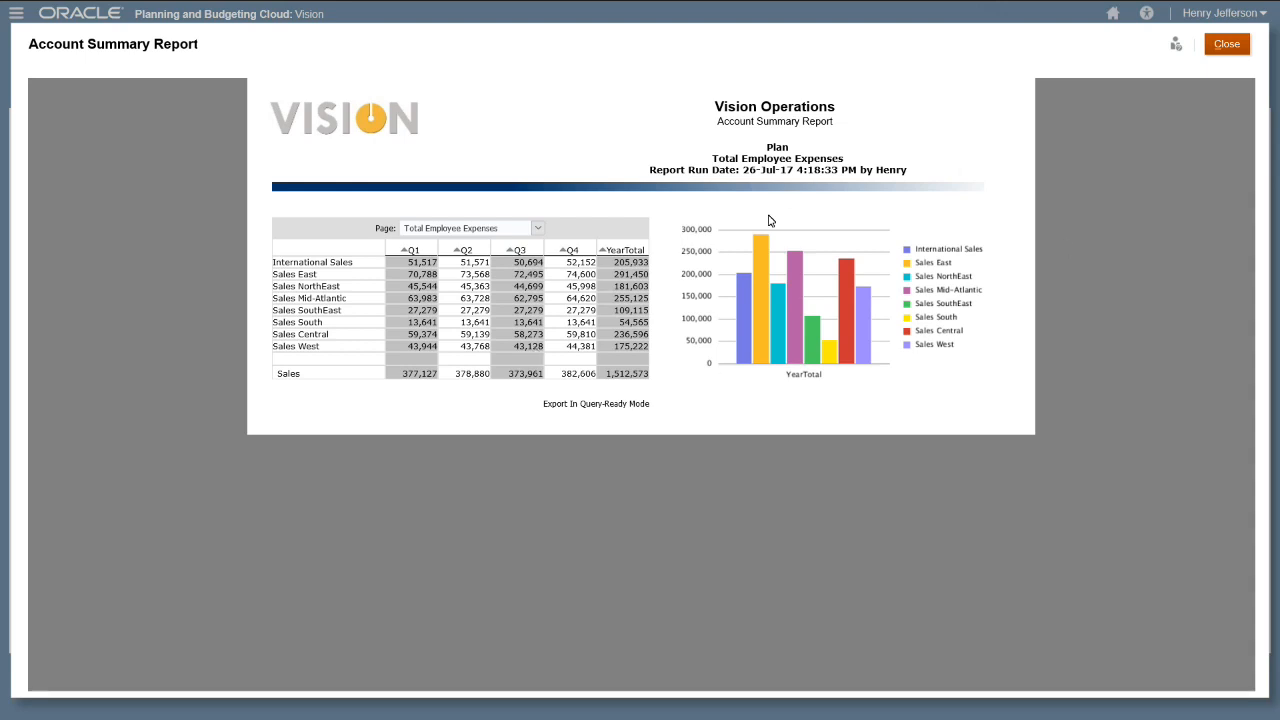
left_click(538, 229)
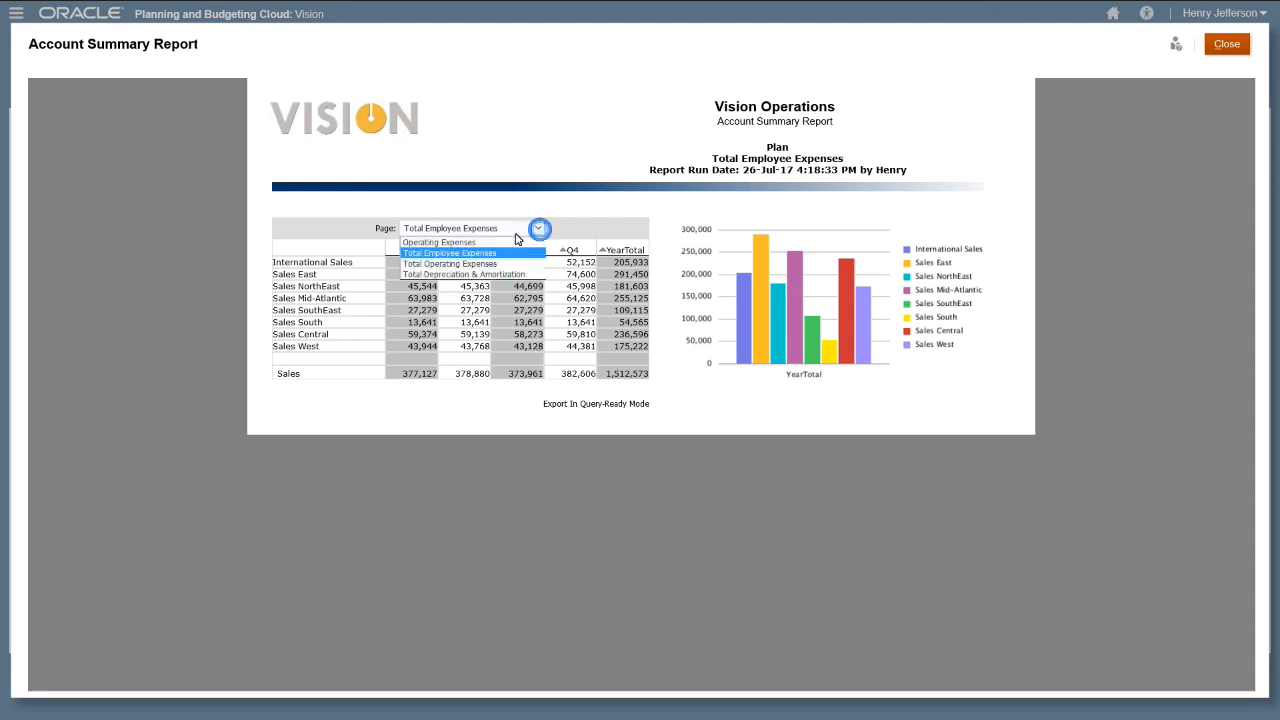
left_click(475, 246)
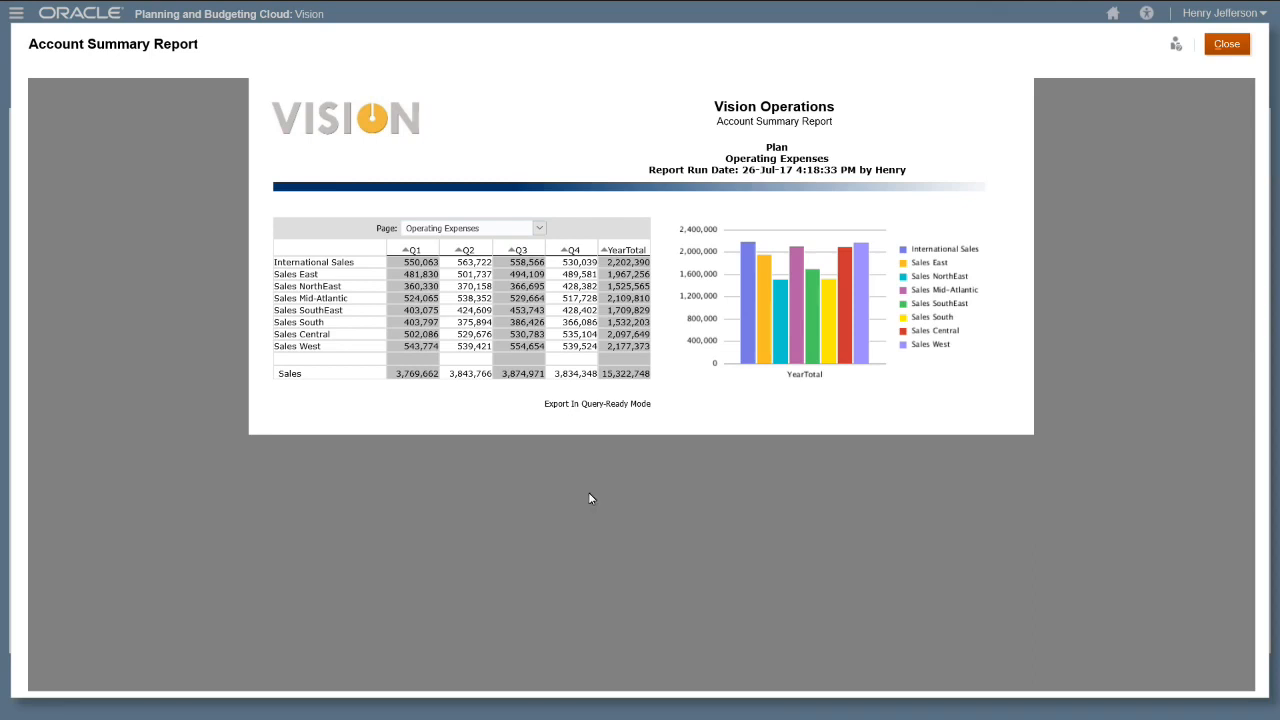
left_click(593, 404)
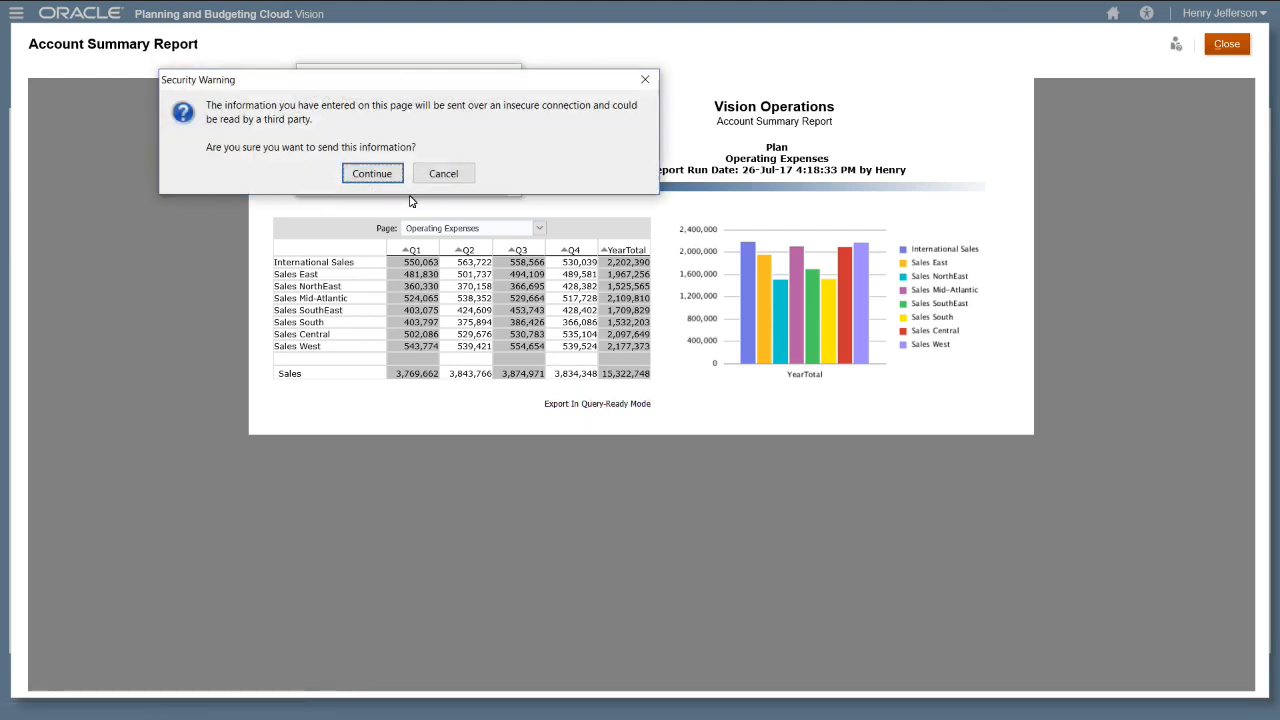
- Continue past the security warning so the export opens in Excel
left_click(371, 174)
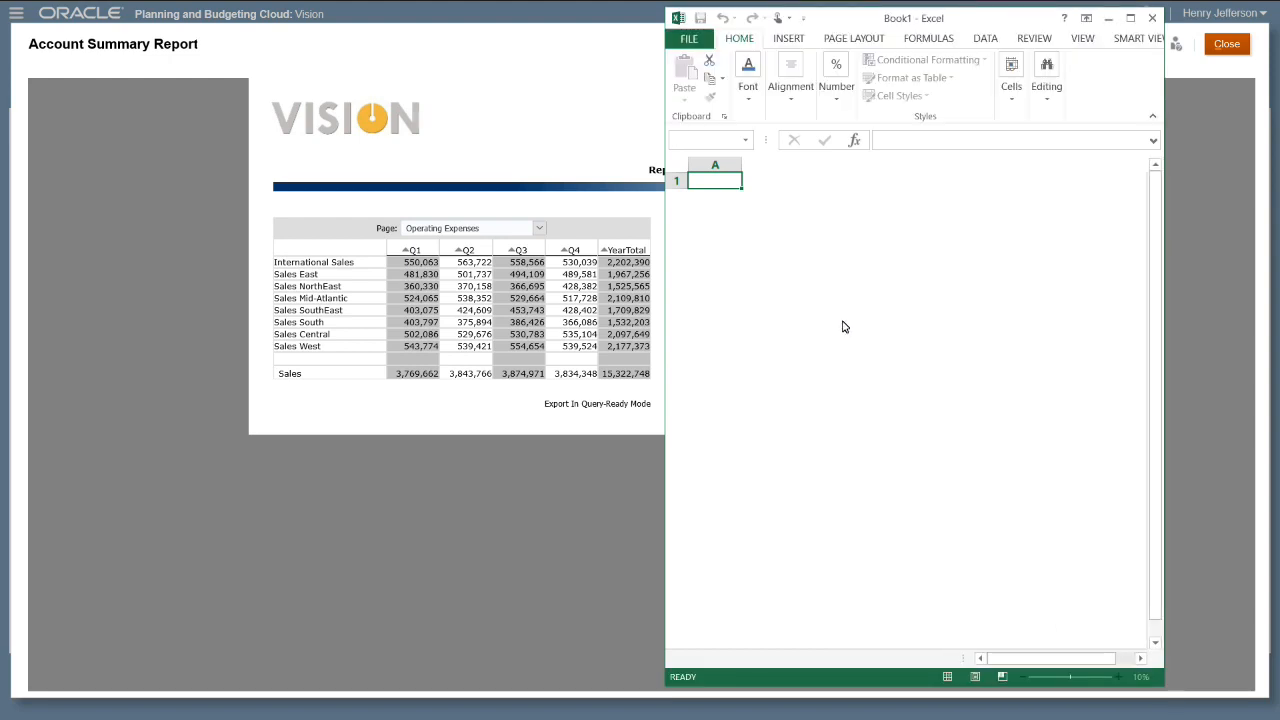
- Sign in to Smart View with the Oracle Cloud user name and password
left_click(829, 352)
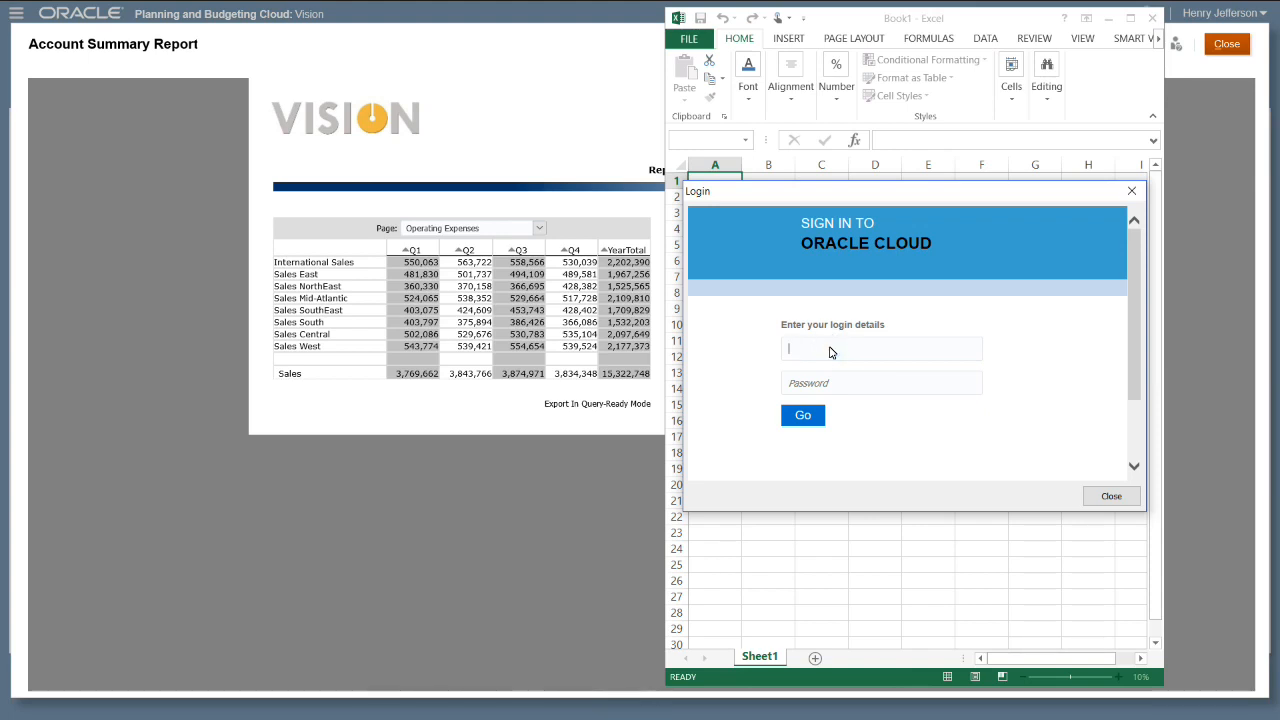
type("Henry")
key("Tab")
type("••••••")
left_click(803, 415)
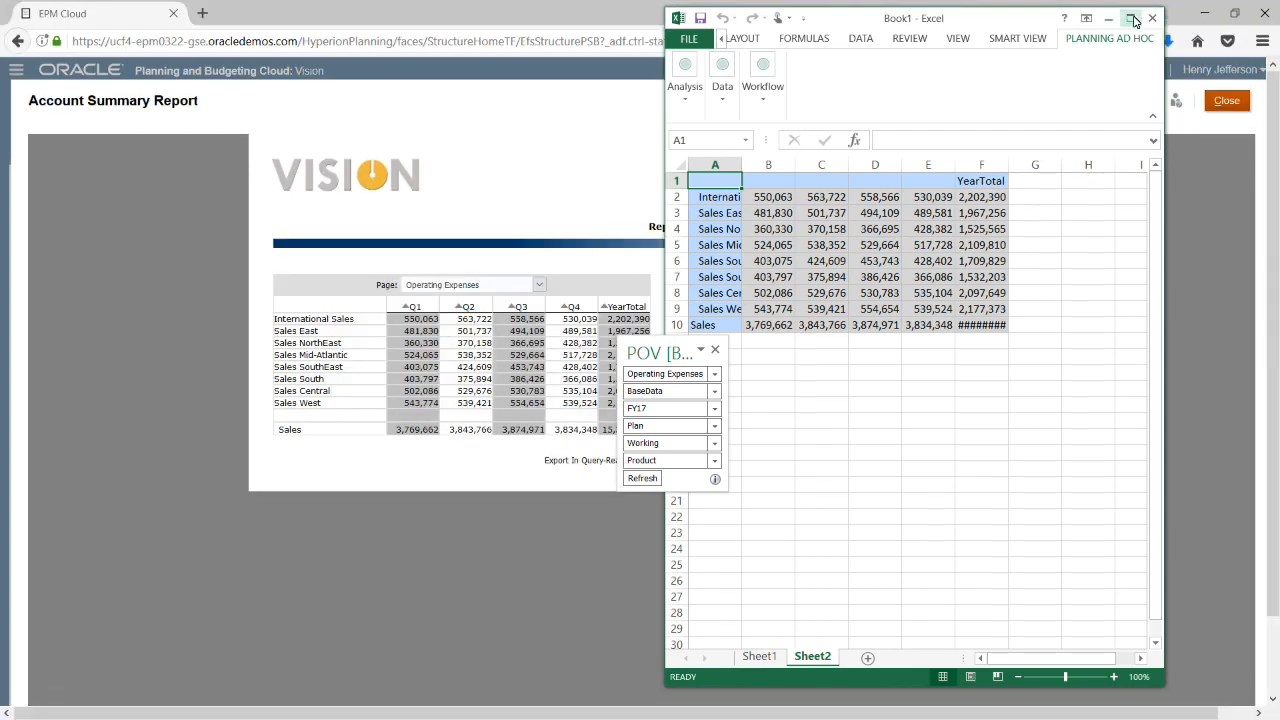
- Maximize Excel and autofit the grid's row heights and column widths so Q1–Q4 headers, entity names and 15,322,748 show
left_click(1130, 18)
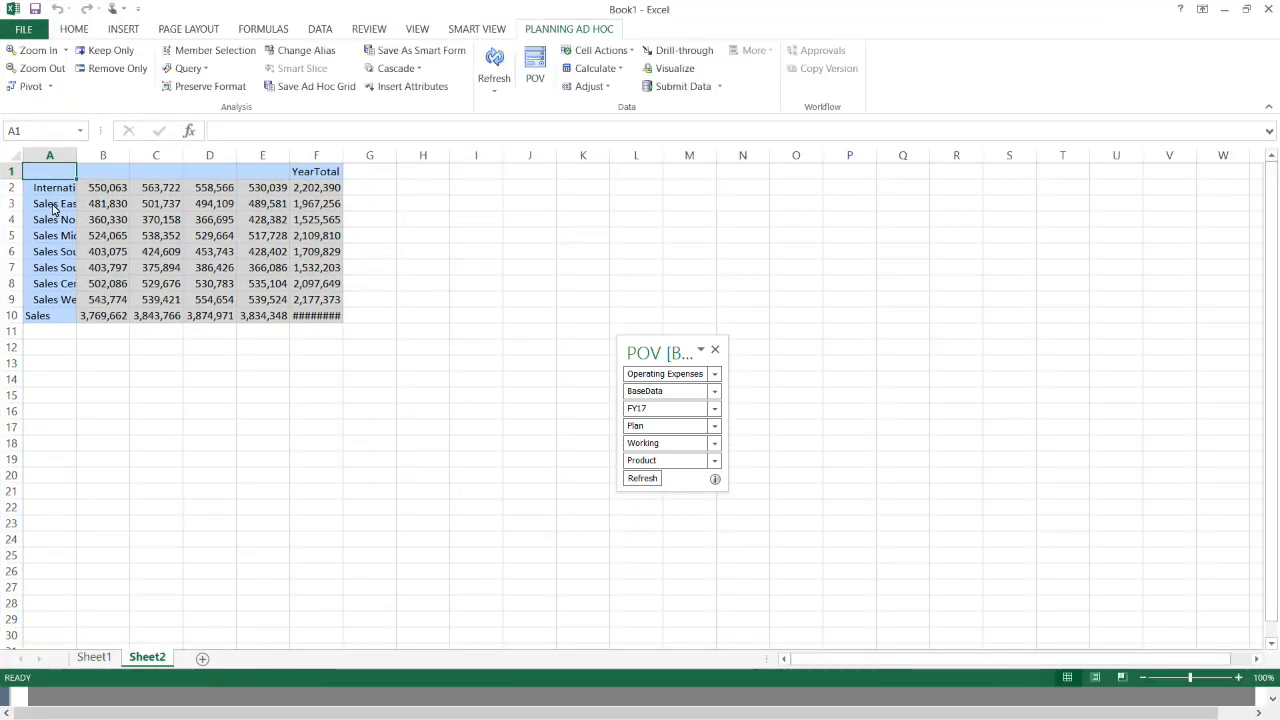
left_click_drag(40, 157, 331, 163)
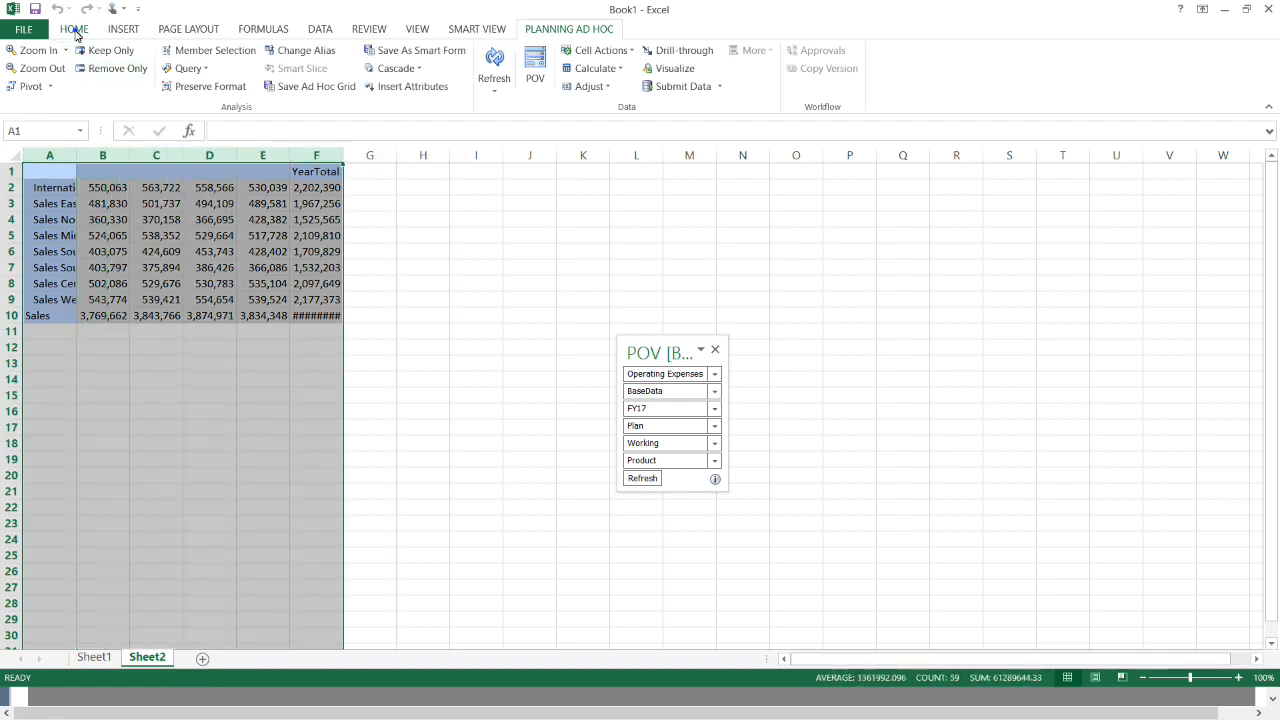
left_click(75, 30)
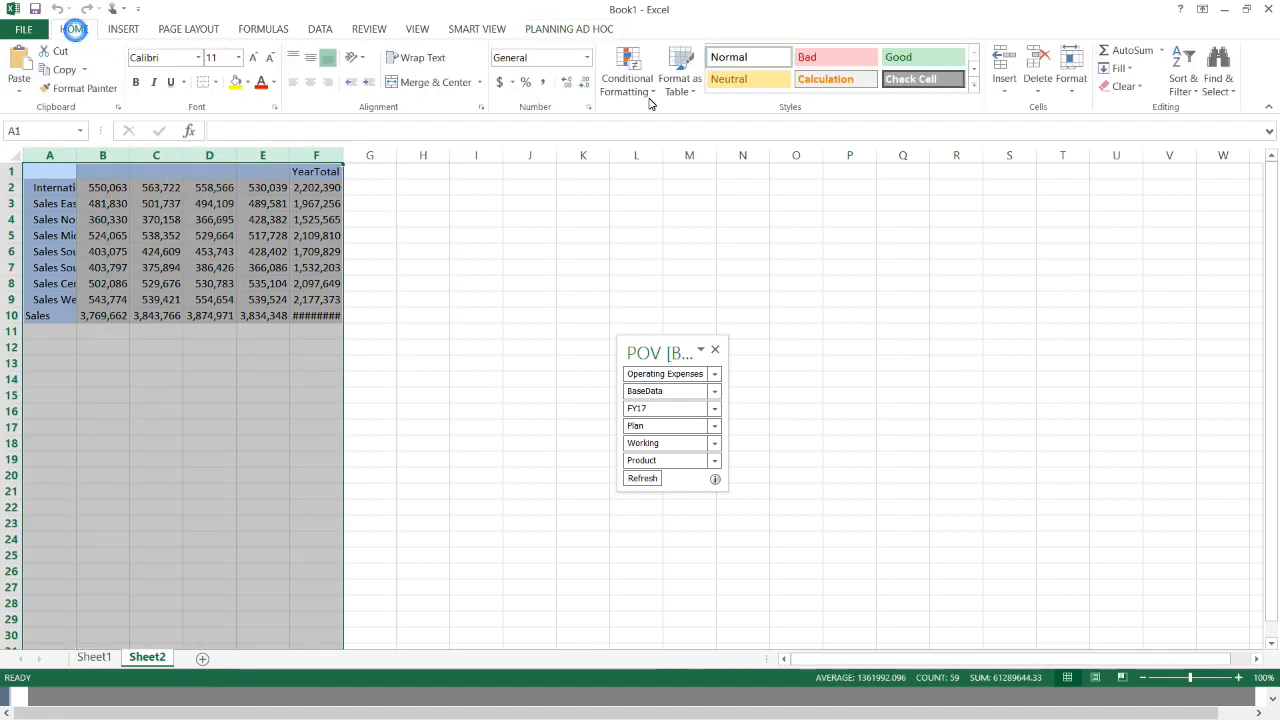
left_click(1073, 97)
left_click(1090, 149)
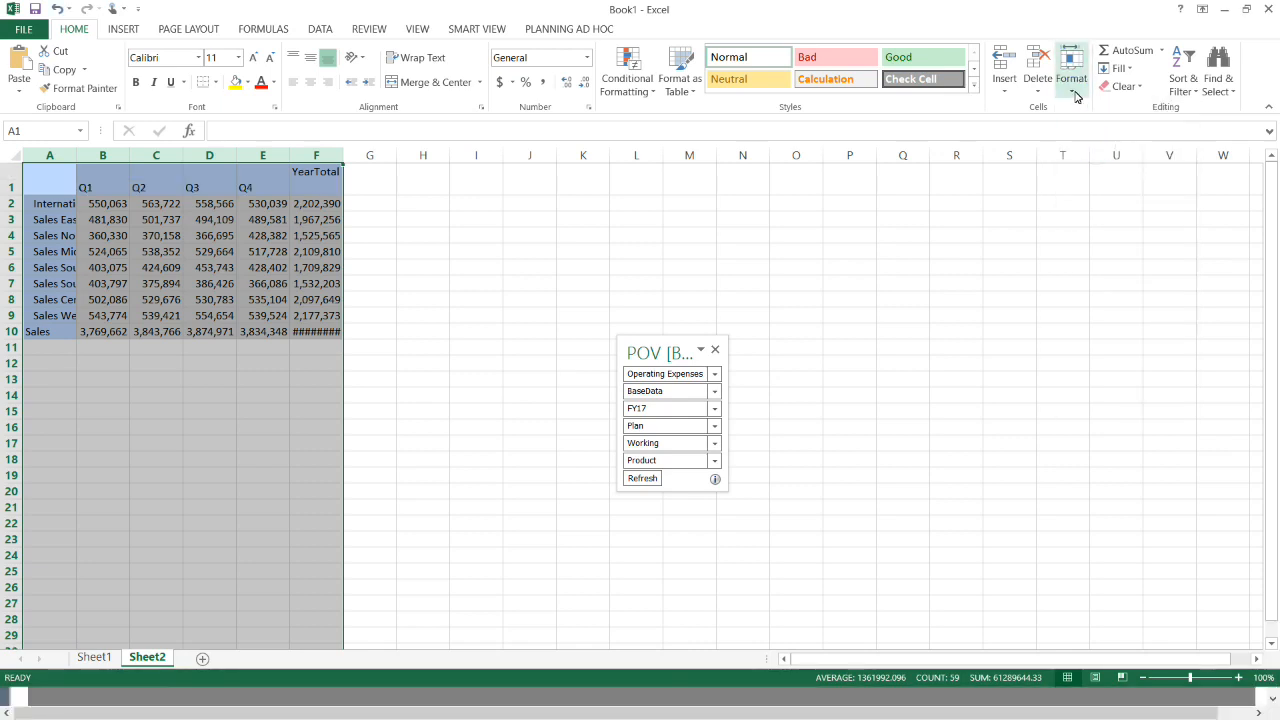
left_click(1074, 92)
left_click(1097, 190)
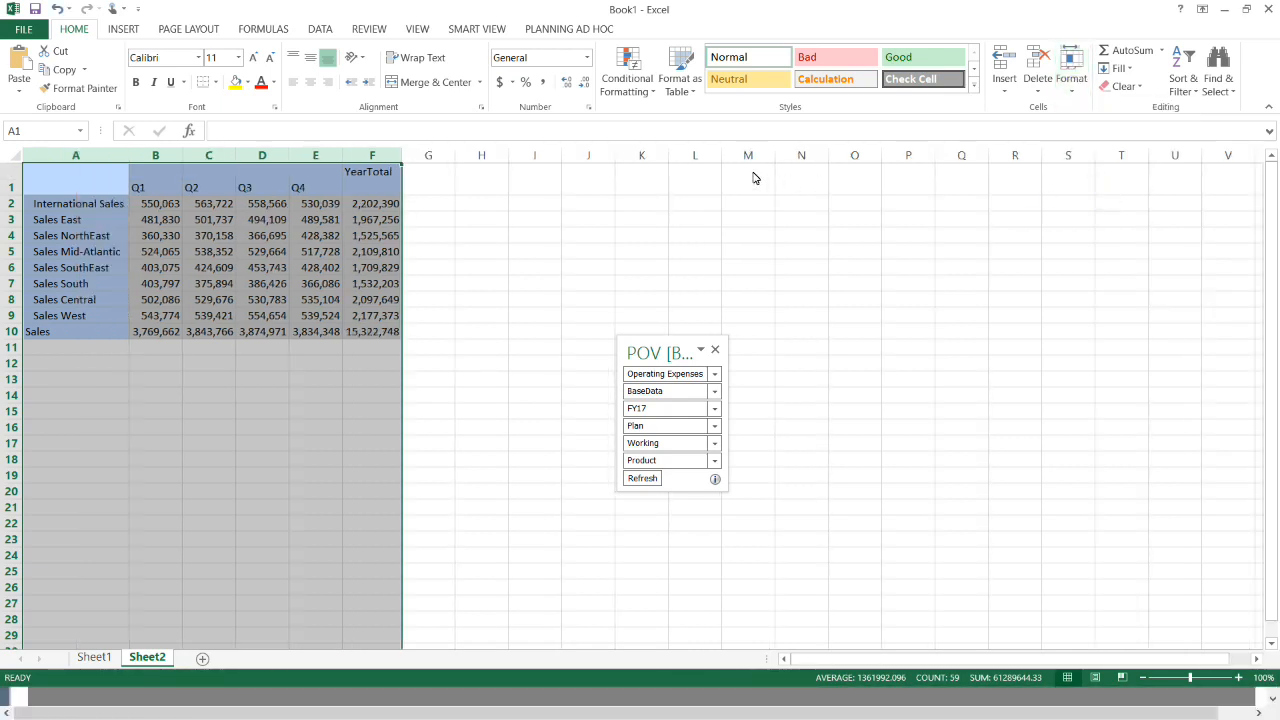
left_click(53, 223)
left_click(569, 29)
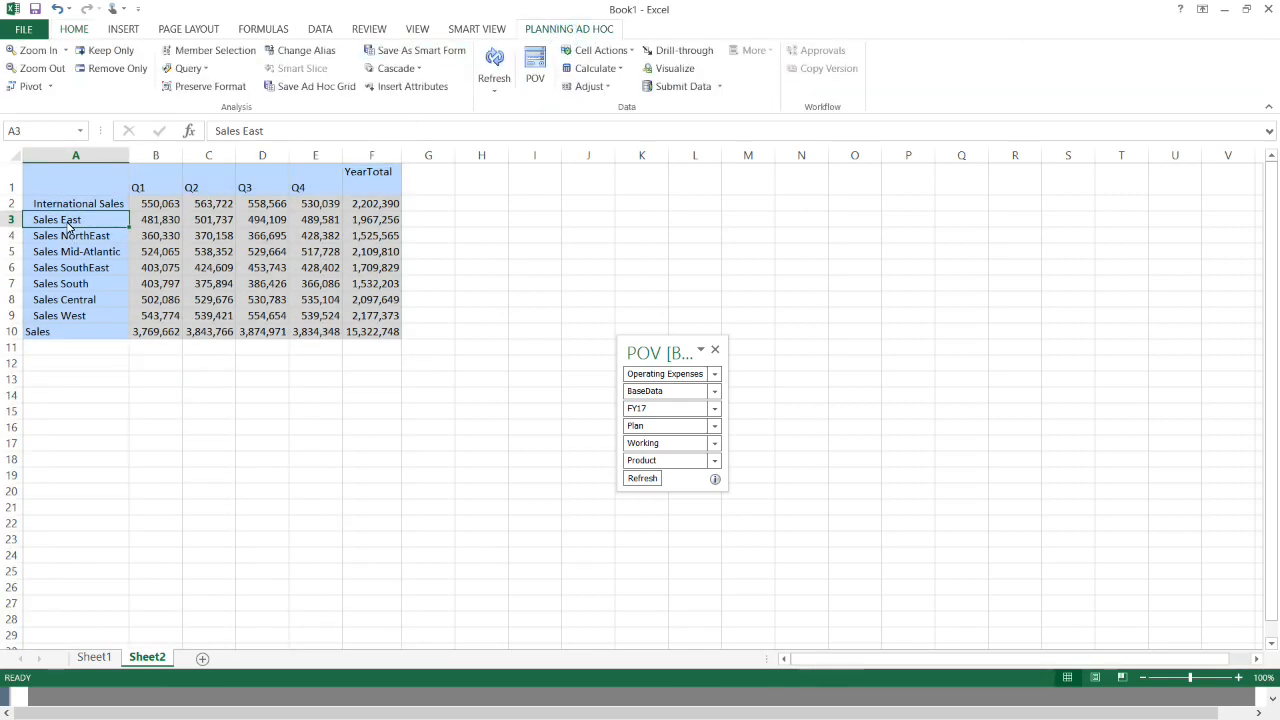
- Keep only Sales East and YearTotal, expand YearTotal to all quarters and months, and add Operating Expenses to the rows
left_click(119, 56)
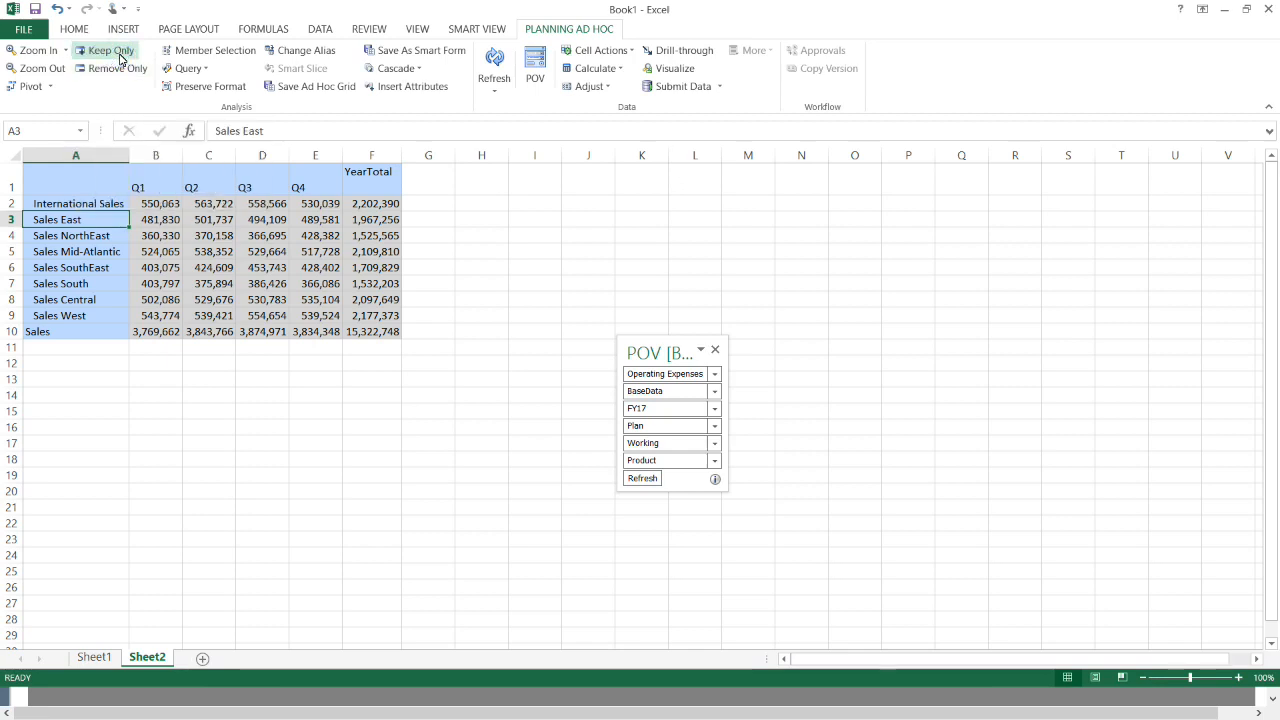
left_click(382, 178)
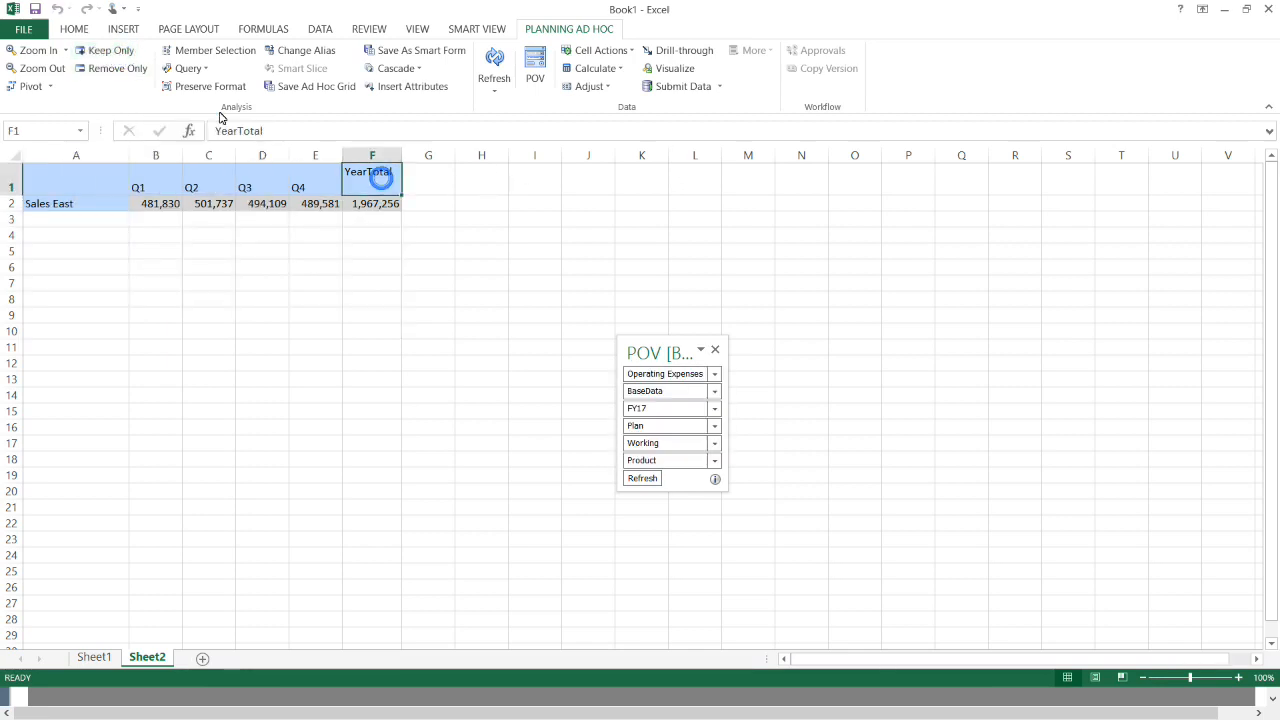
left_click(112, 55)
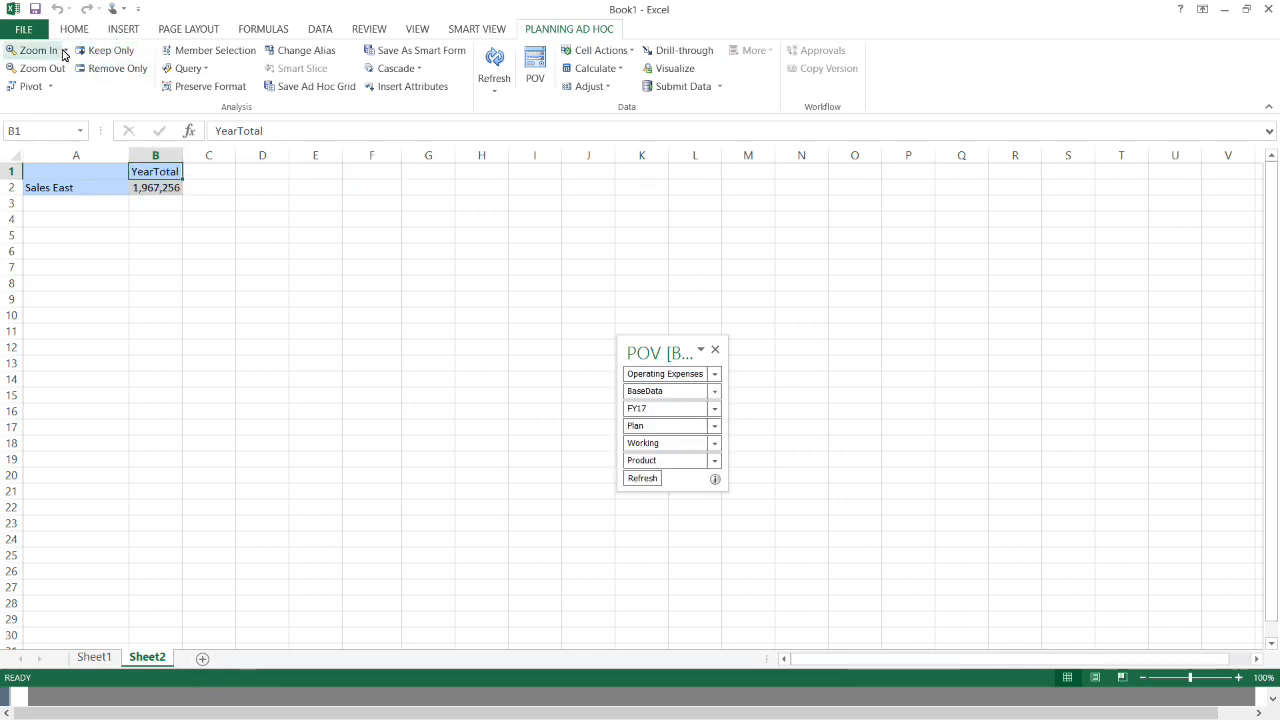
left_click(68, 51)
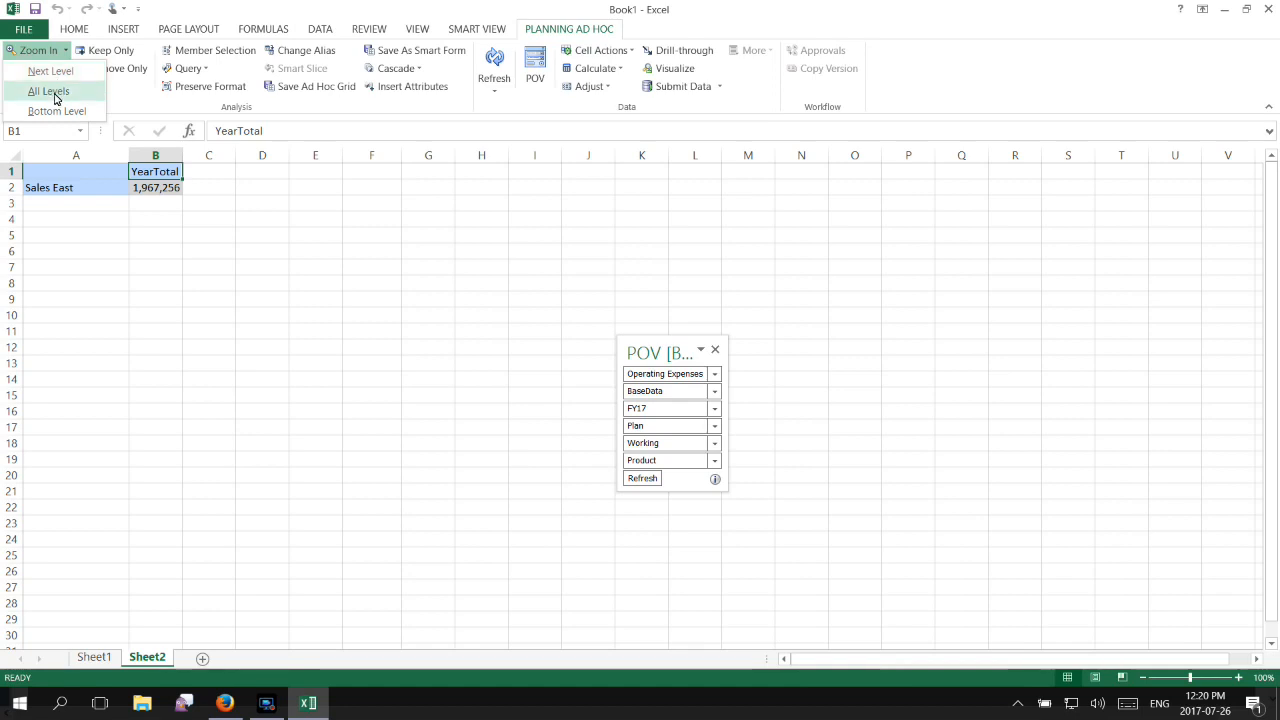
left_click(50, 91)
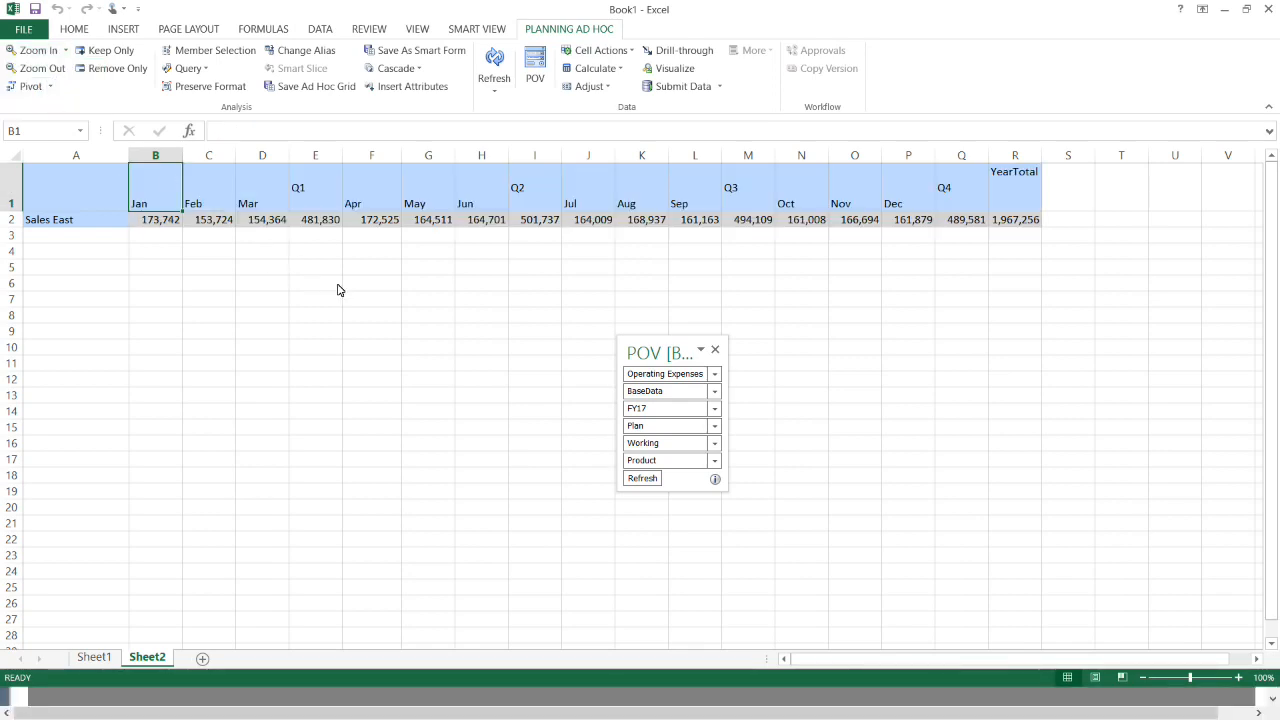
left_click(667, 377)
left_click_drag(667, 377, 105, 220)
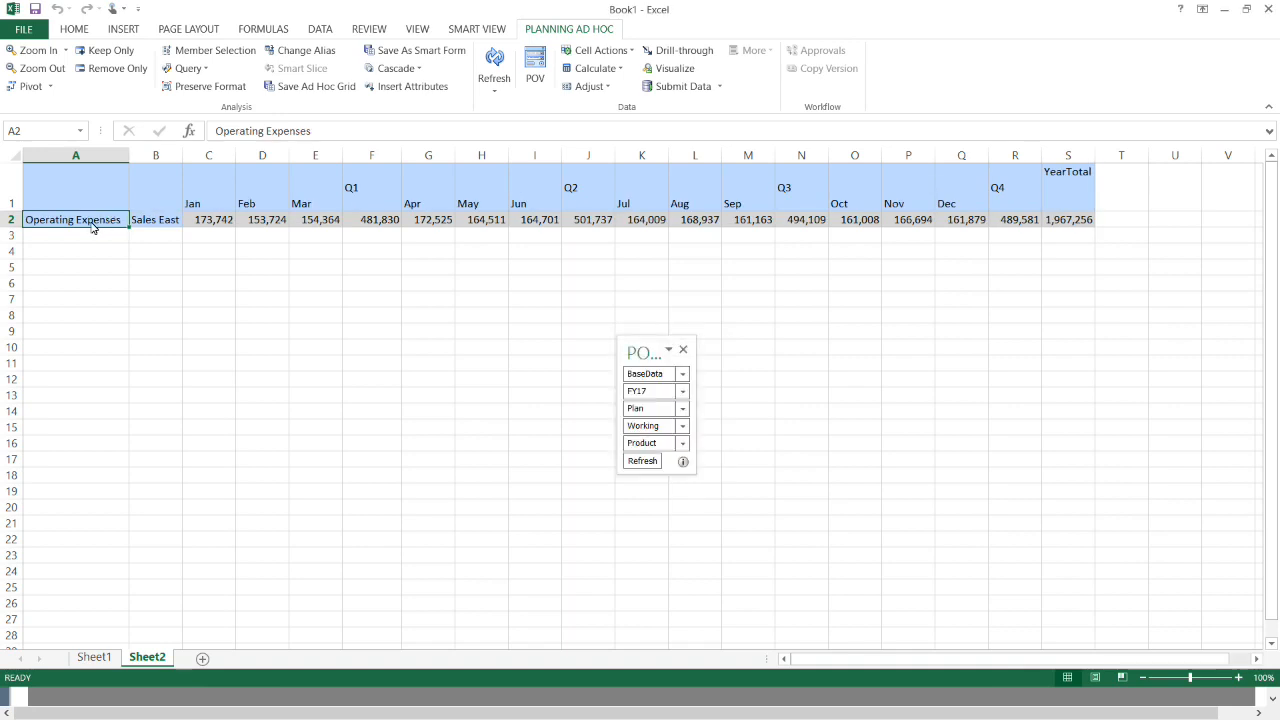
- Drill into Operating Expenses, widen column A, and expand Total Operating Expenses to all detail accounts
double_click(94, 222)
double_click(94, 224)
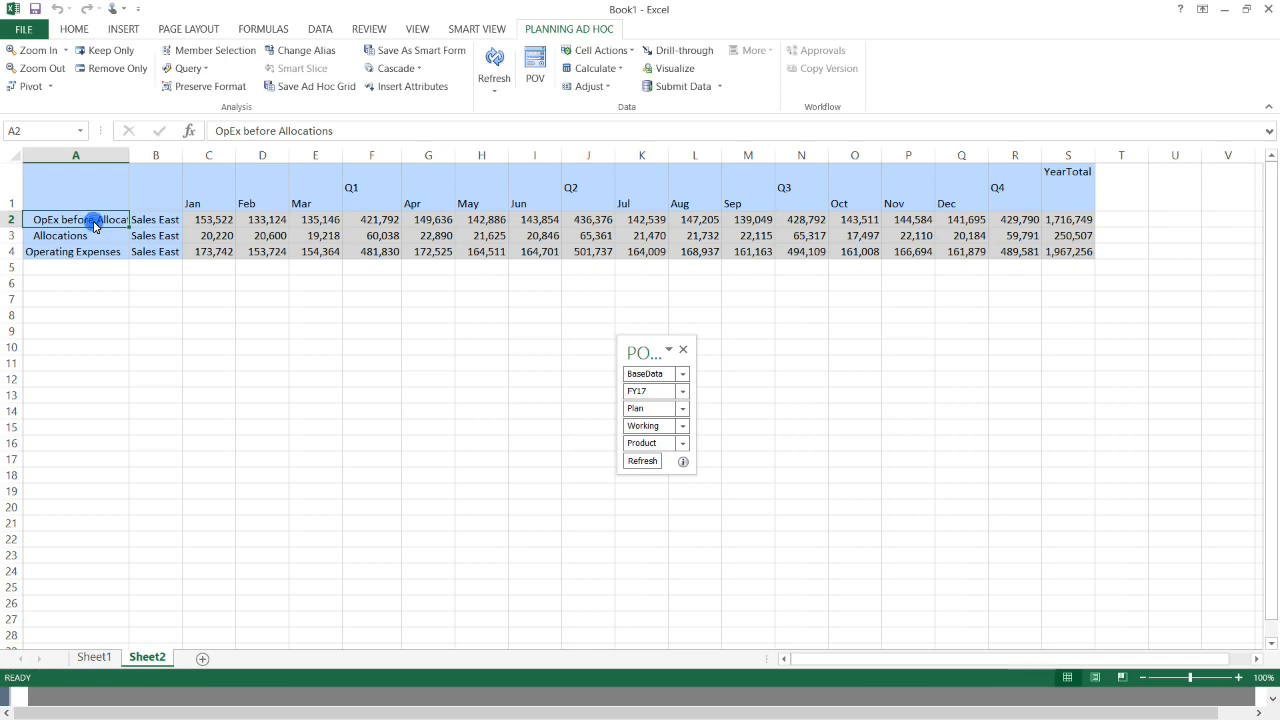
double_click(129, 157)
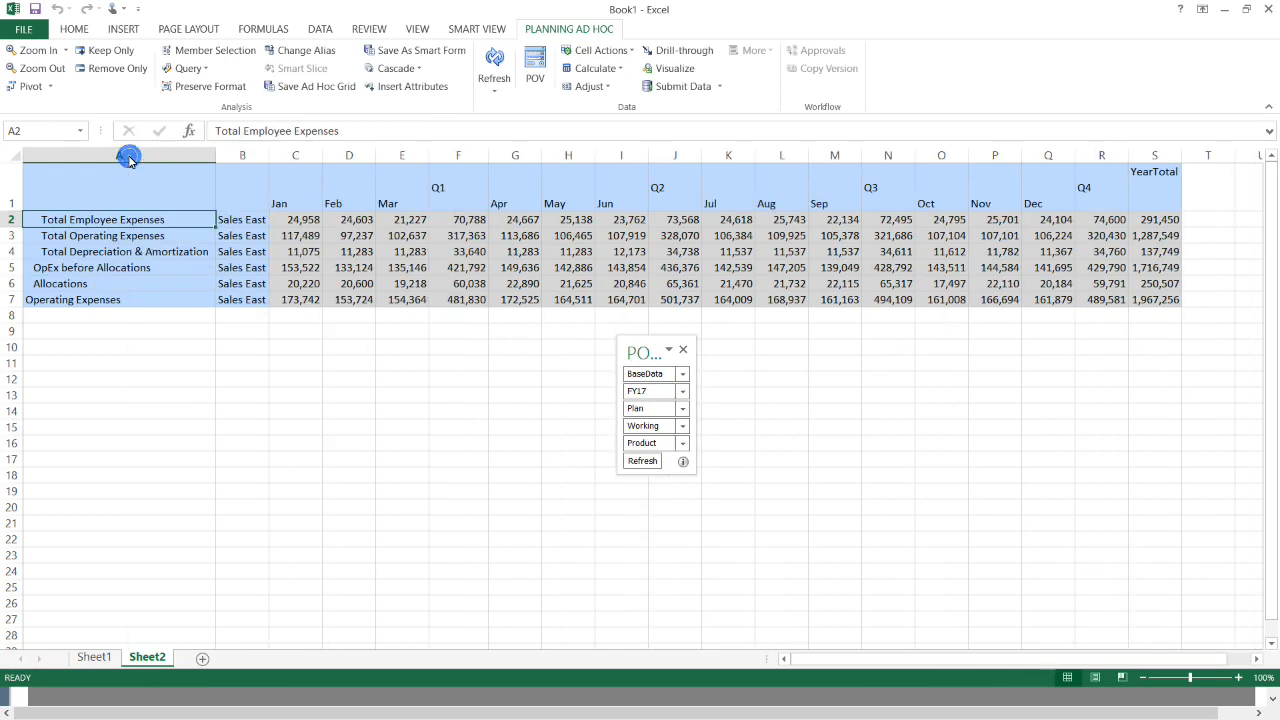
left_click(140, 237)
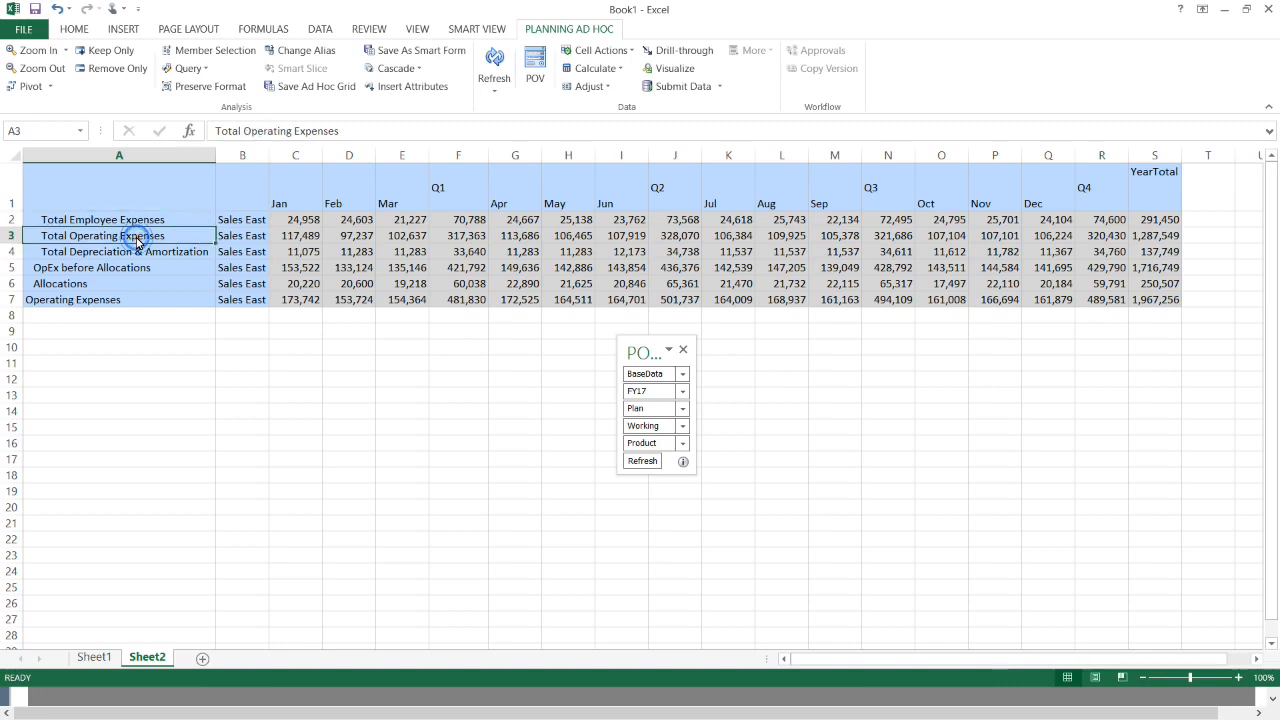
left_click(118, 52)
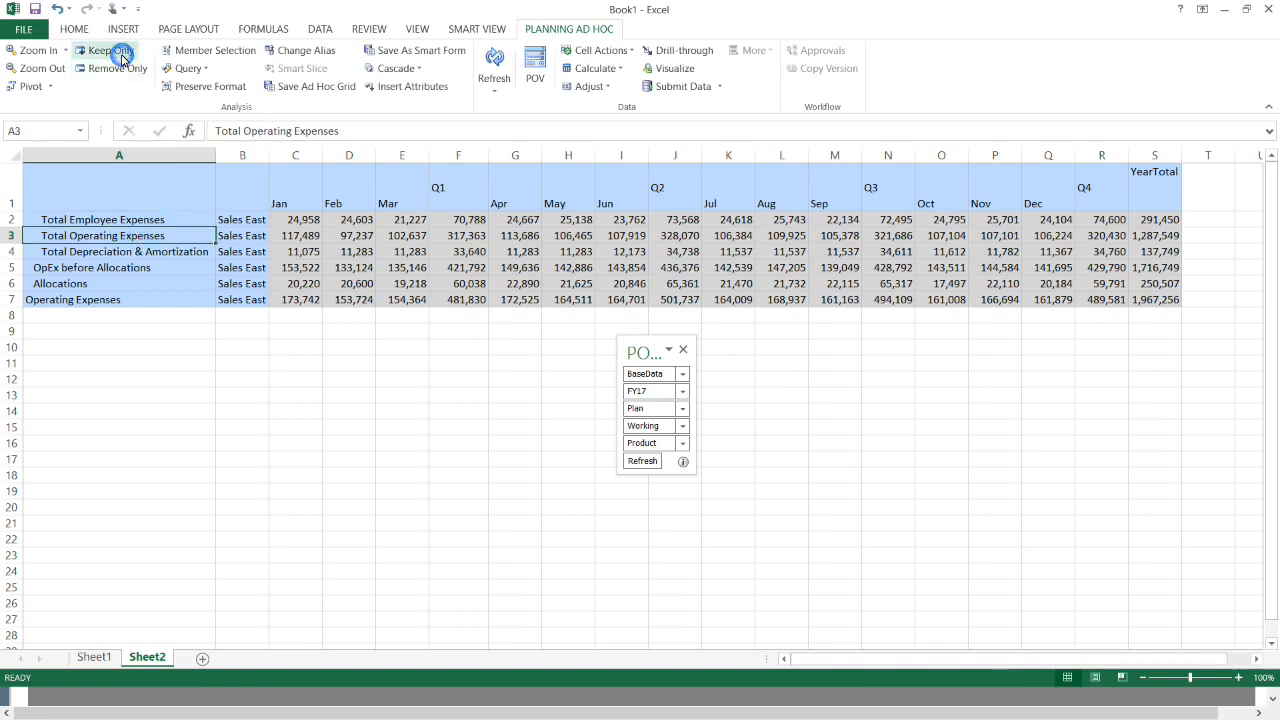
left_click(122, 220)
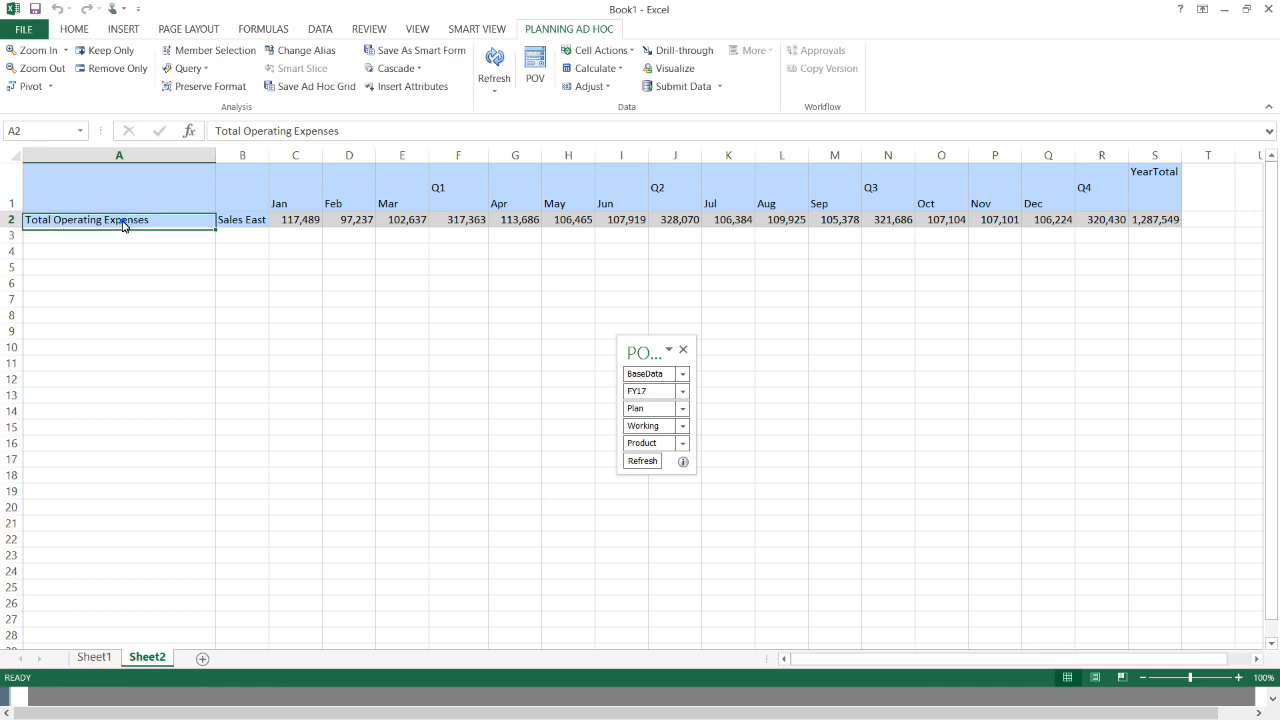
left_click(67, 52)
left_click(63, 91)
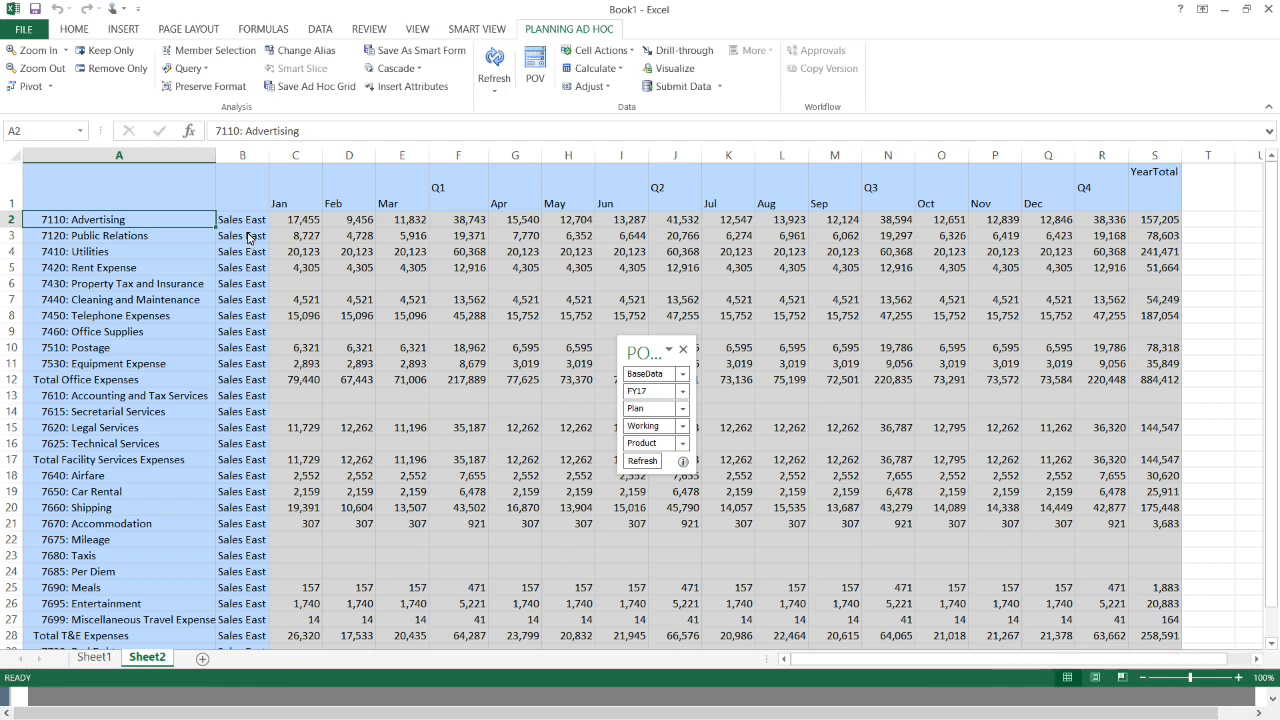
- Move Sales East into the point of view, change Product to No Product, and refresh the grid
left_click(243, 225)
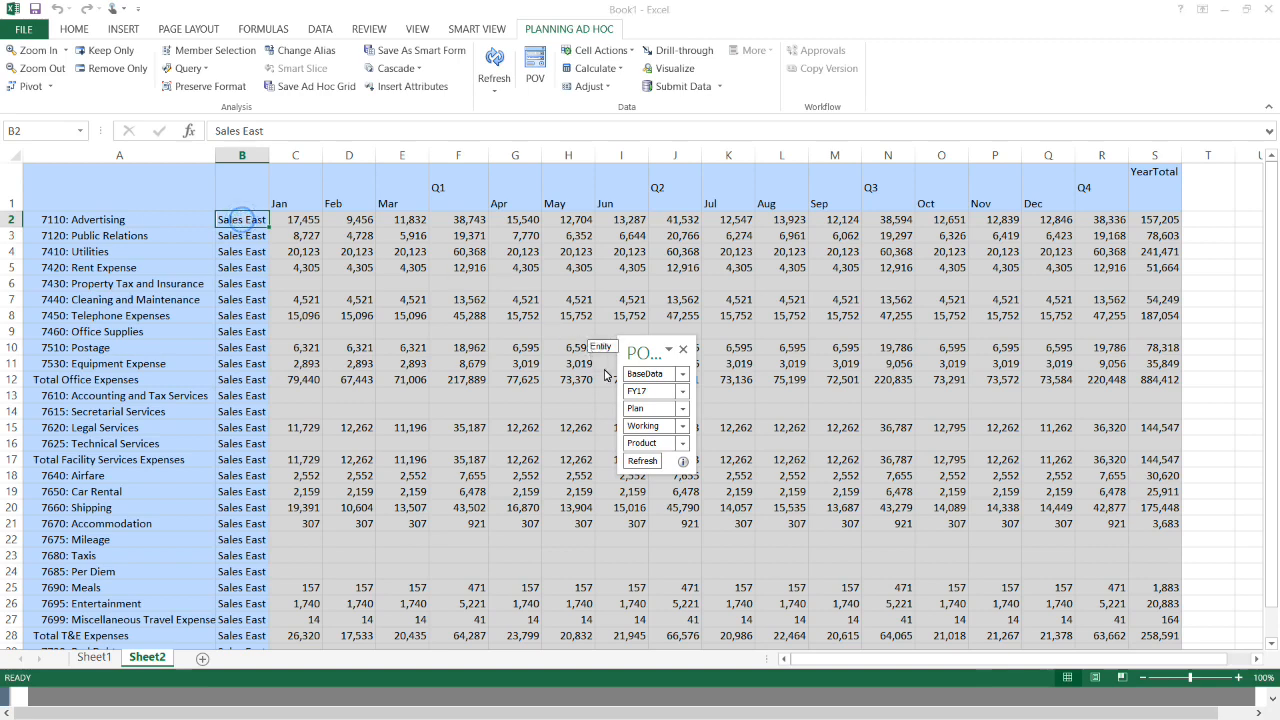
left_click_drag(658, 444, 657, 446)
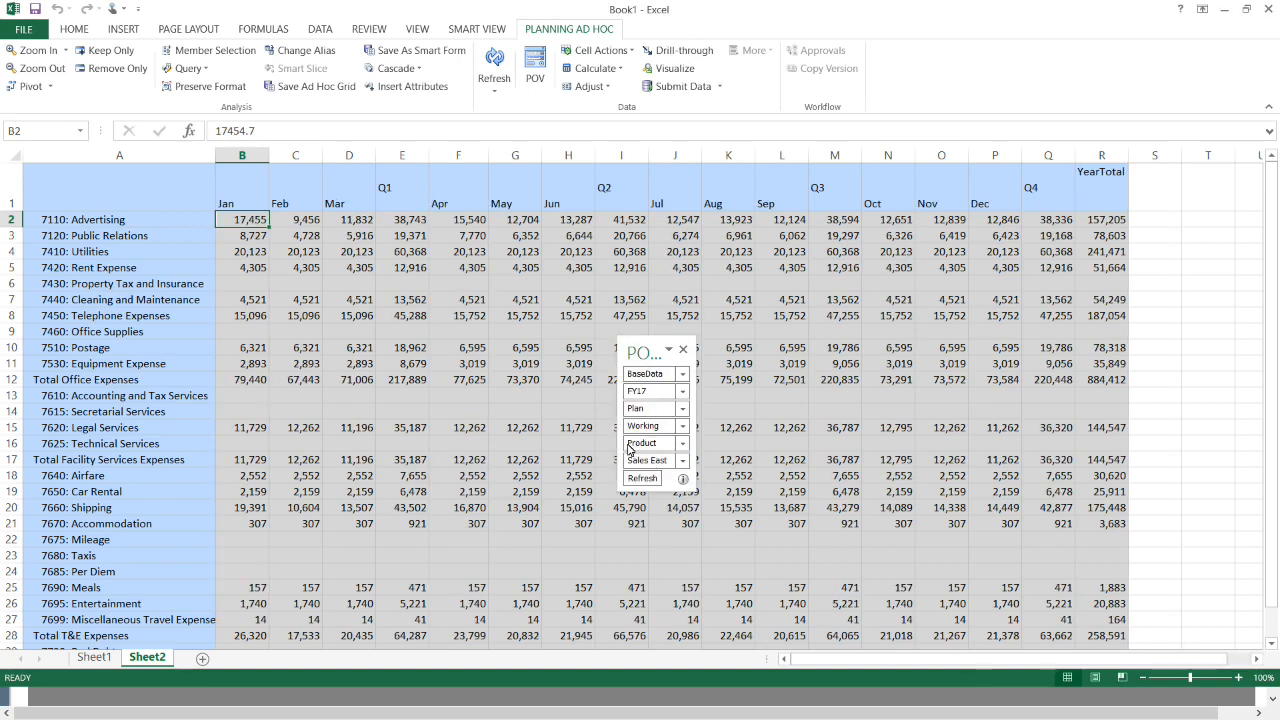
left_click(628, 445)
type("No")
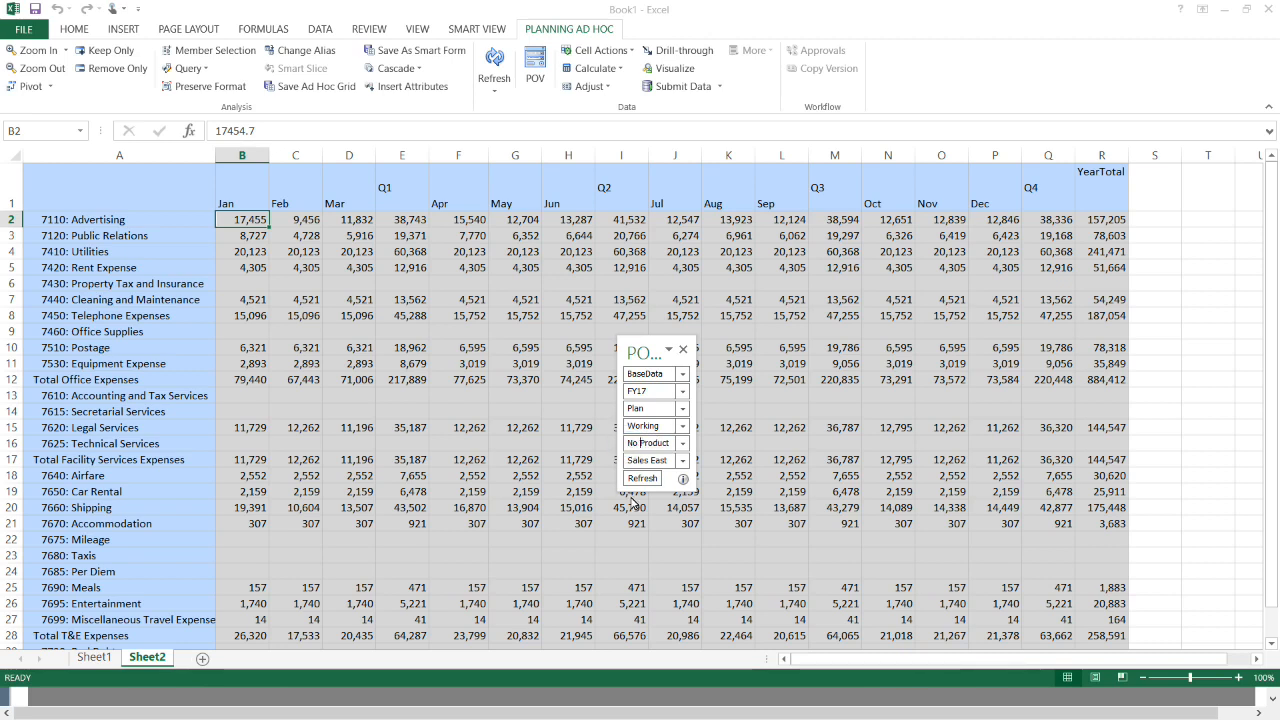
left_click(641, 479)
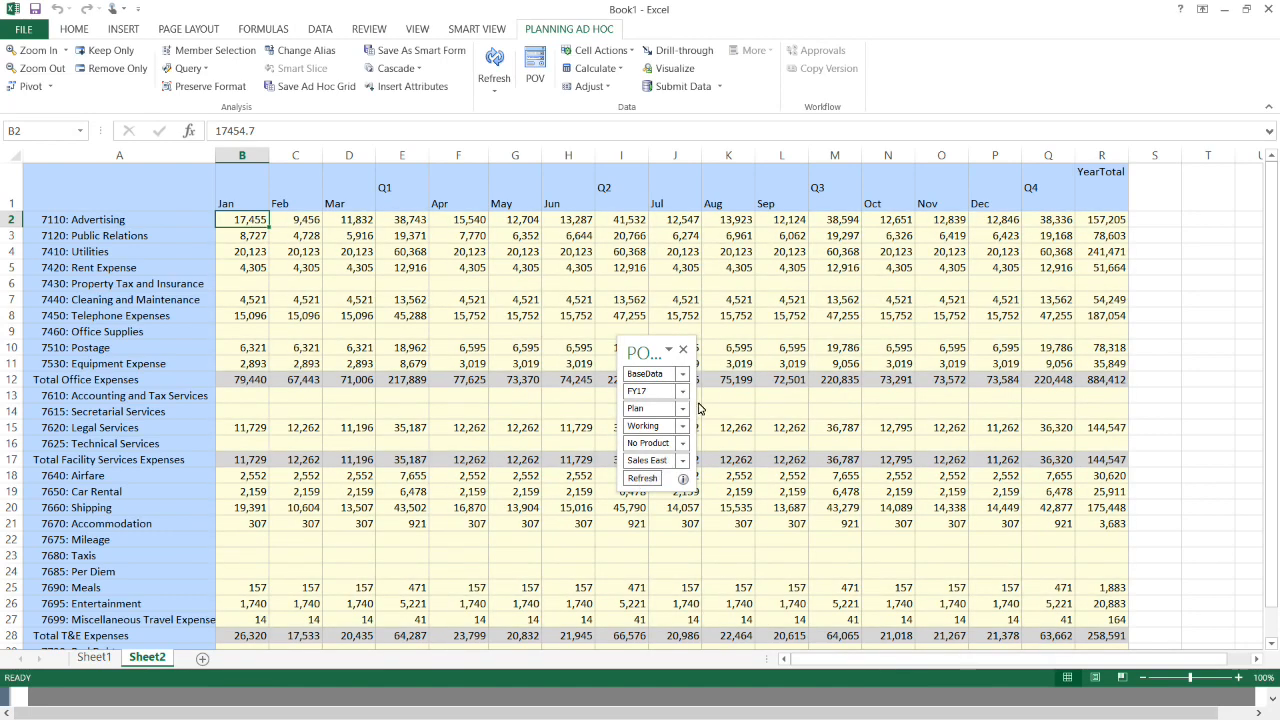
left_click(1152, 204)
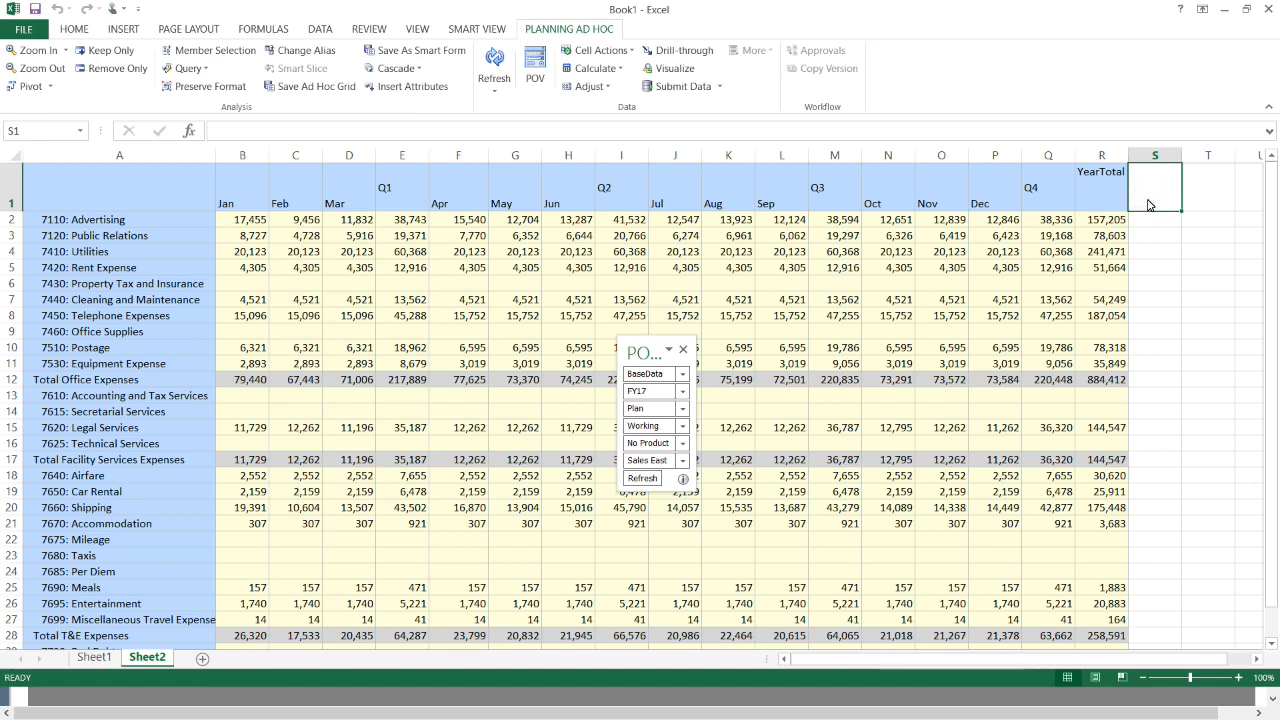
- Enter the '% of Total' heading in S1 and the formula =+R2/$R$32 in S2
type("% o")
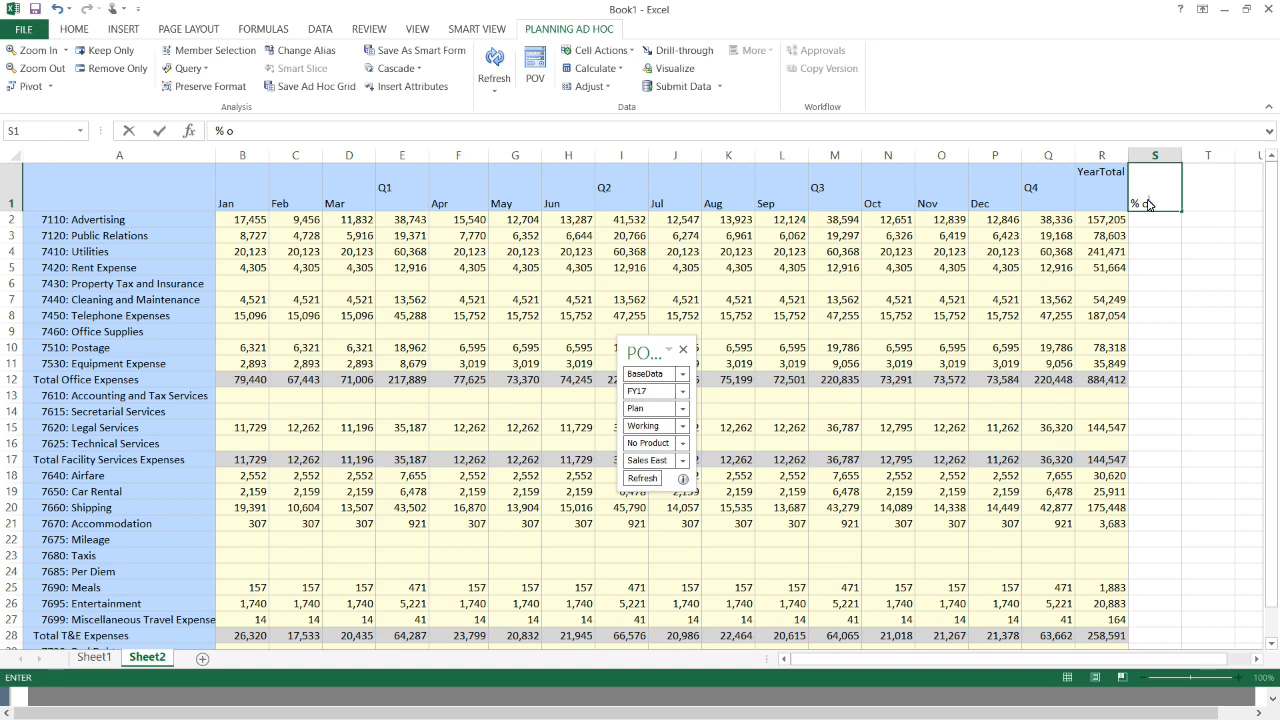
type("t Total")
key("Return")
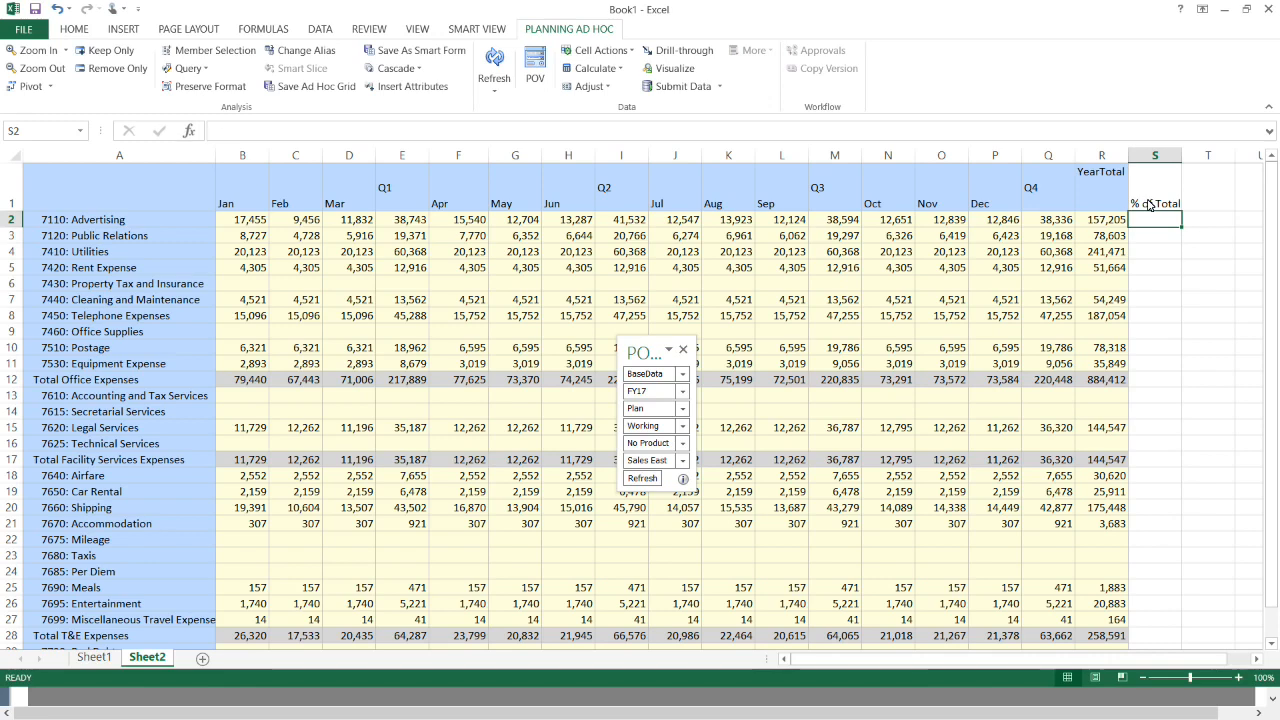
type("+")
key("Left")
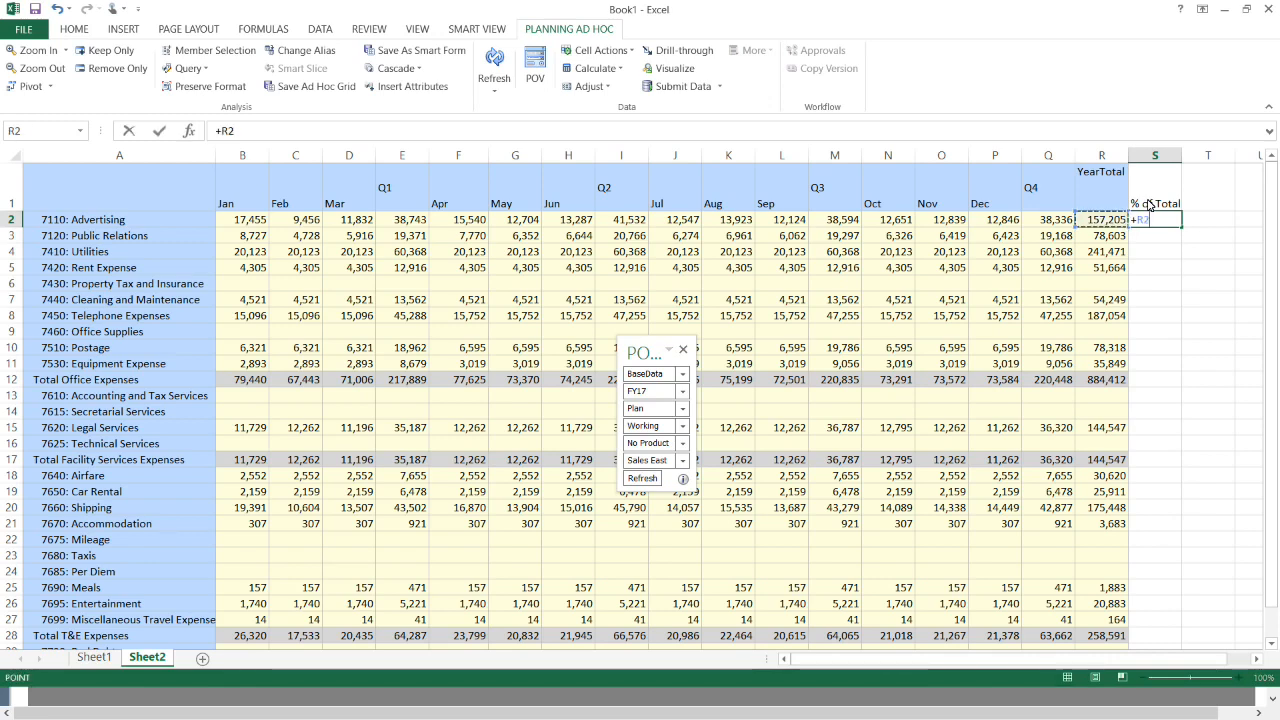
type("/")
scroll(1146, 250, "down", 6)
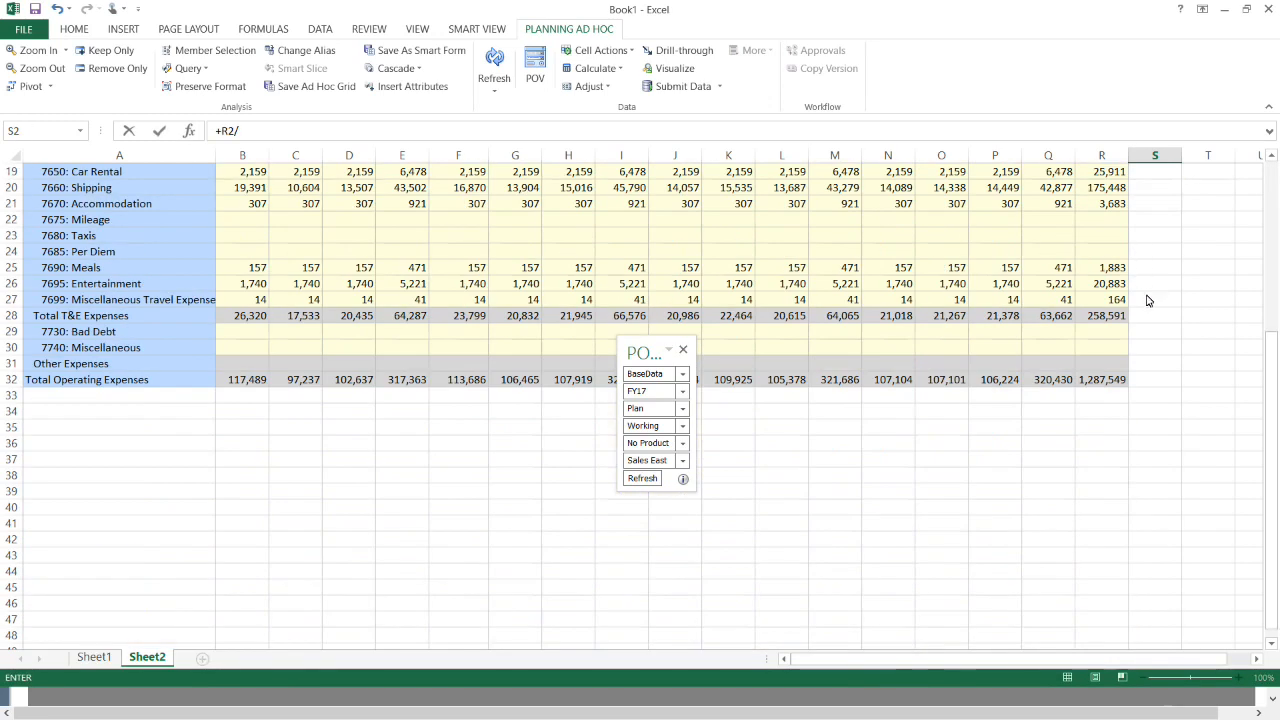
left_click(1106, 384)
scroll(1106, 390, "up", 6)
key("Return")
left_click(1155, 220)
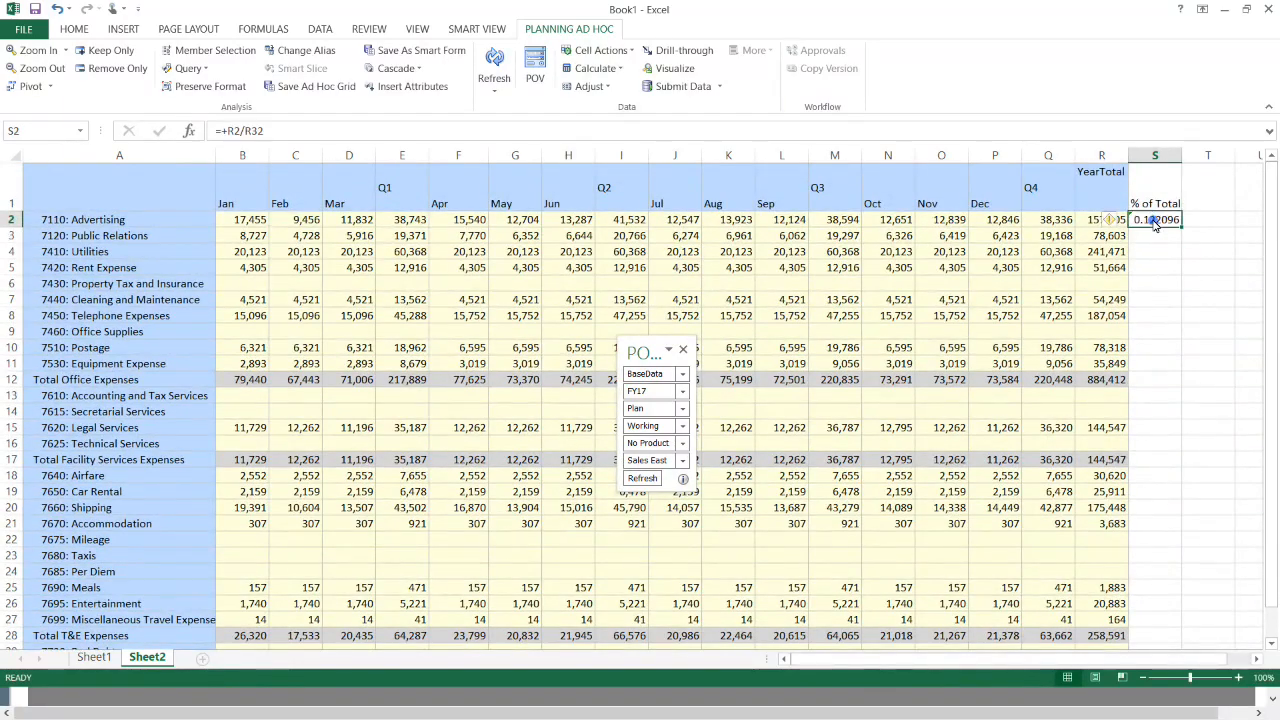
left_click(247, 137)
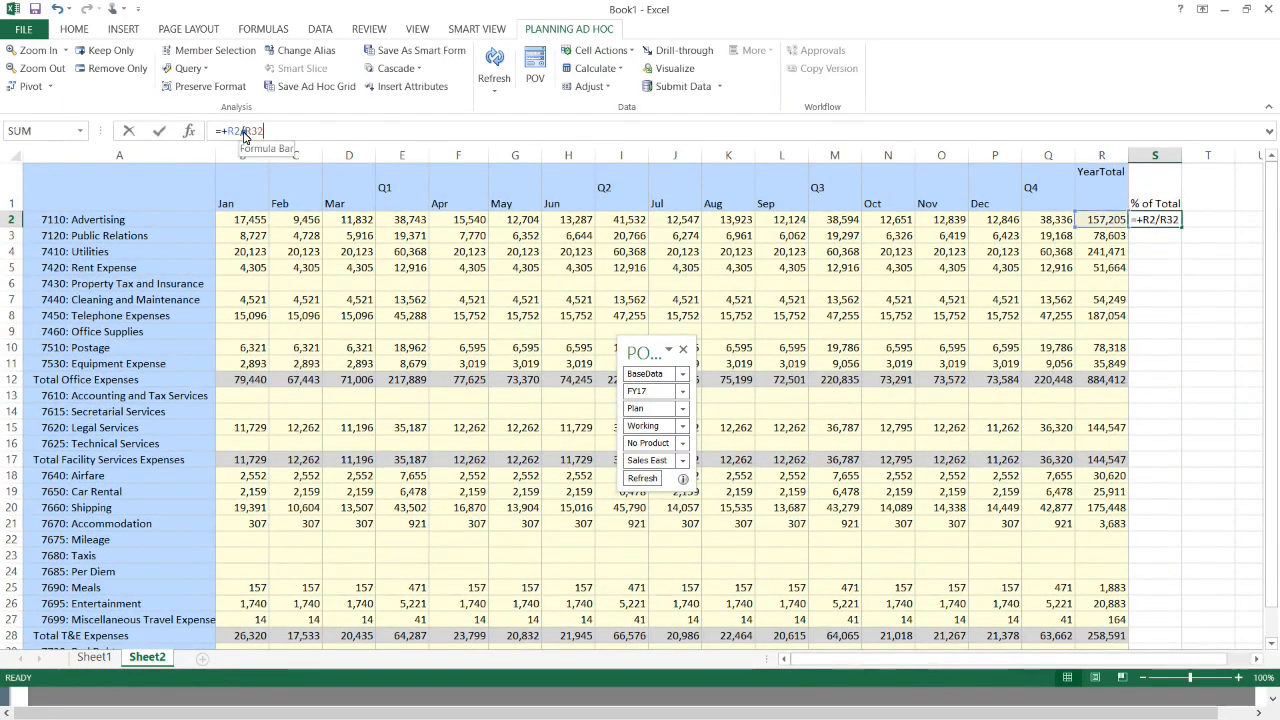
type("$")
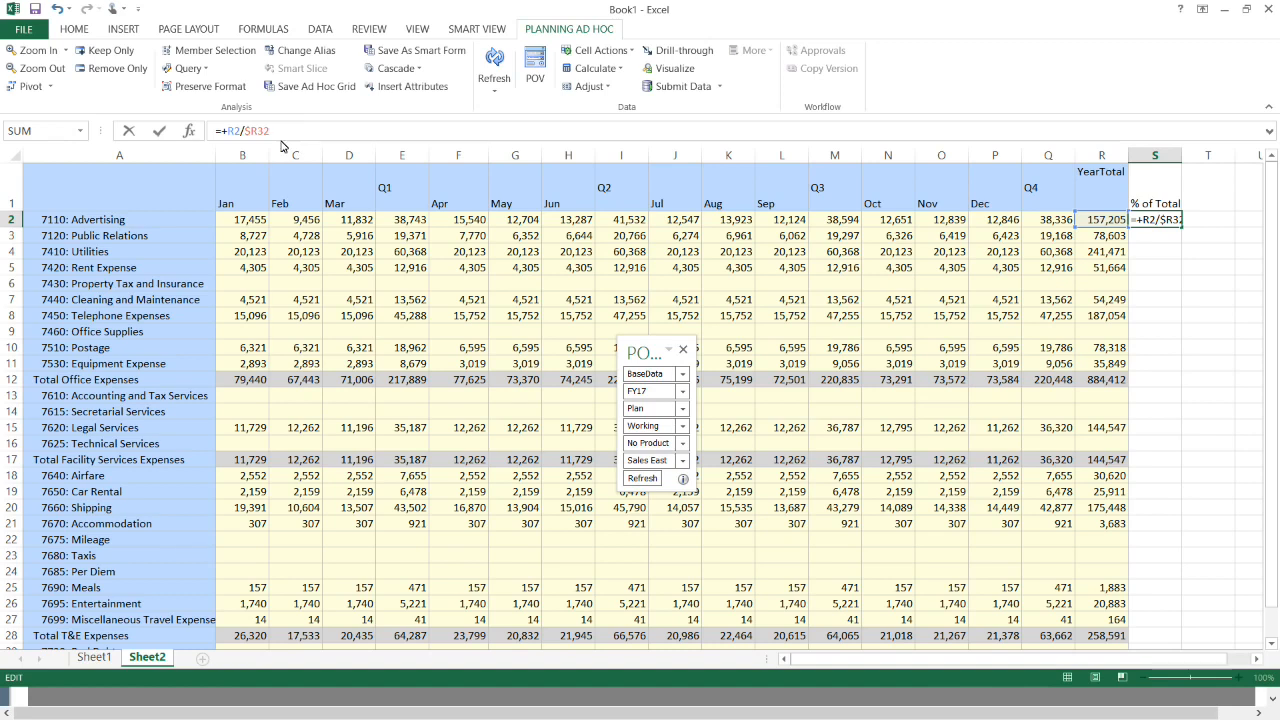
left_click(256, 131)
type("$")
key("Return")
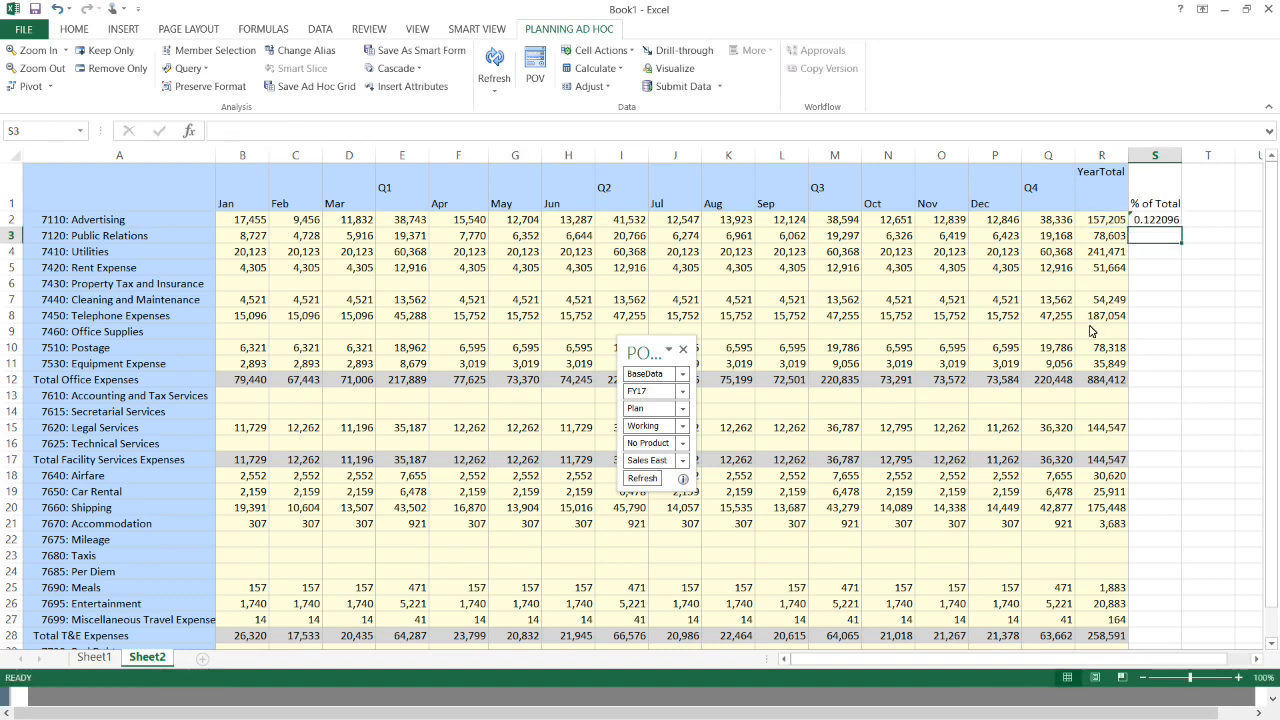
- Format cell S2 with the Percentage number format
left_click(1147, 222)
right_click(1147, 222)
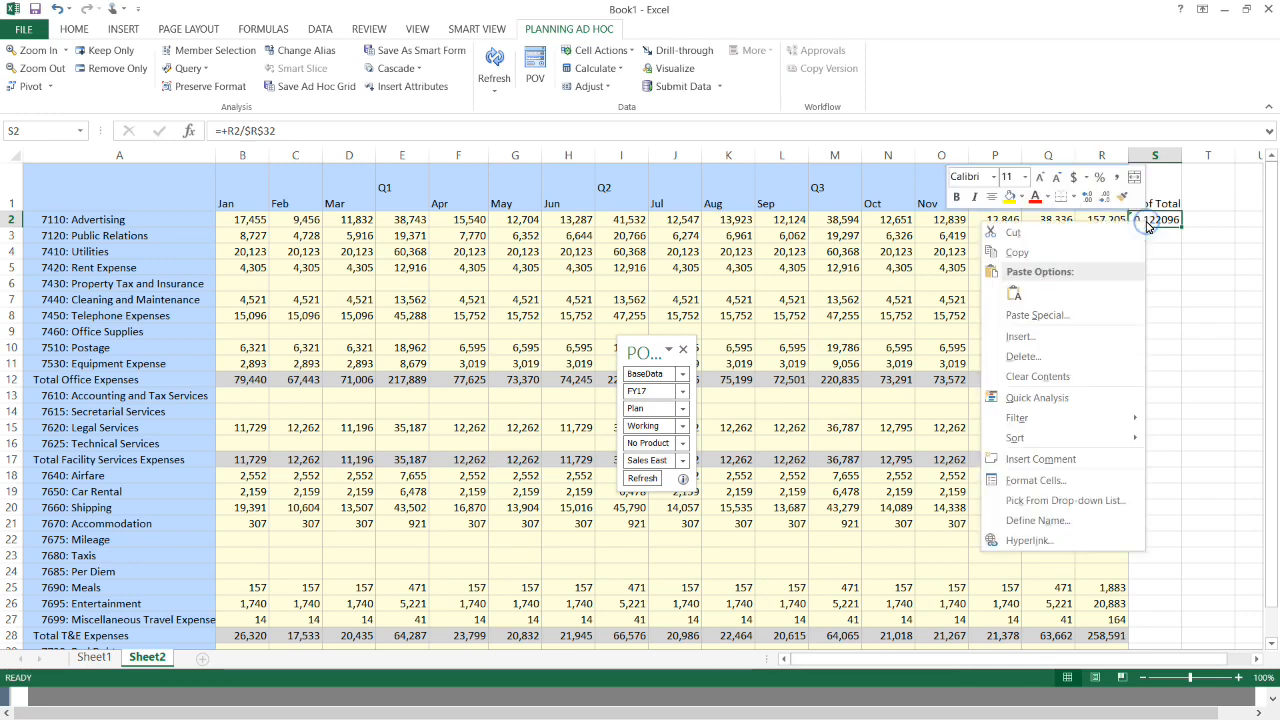
left_click(1024, 482)
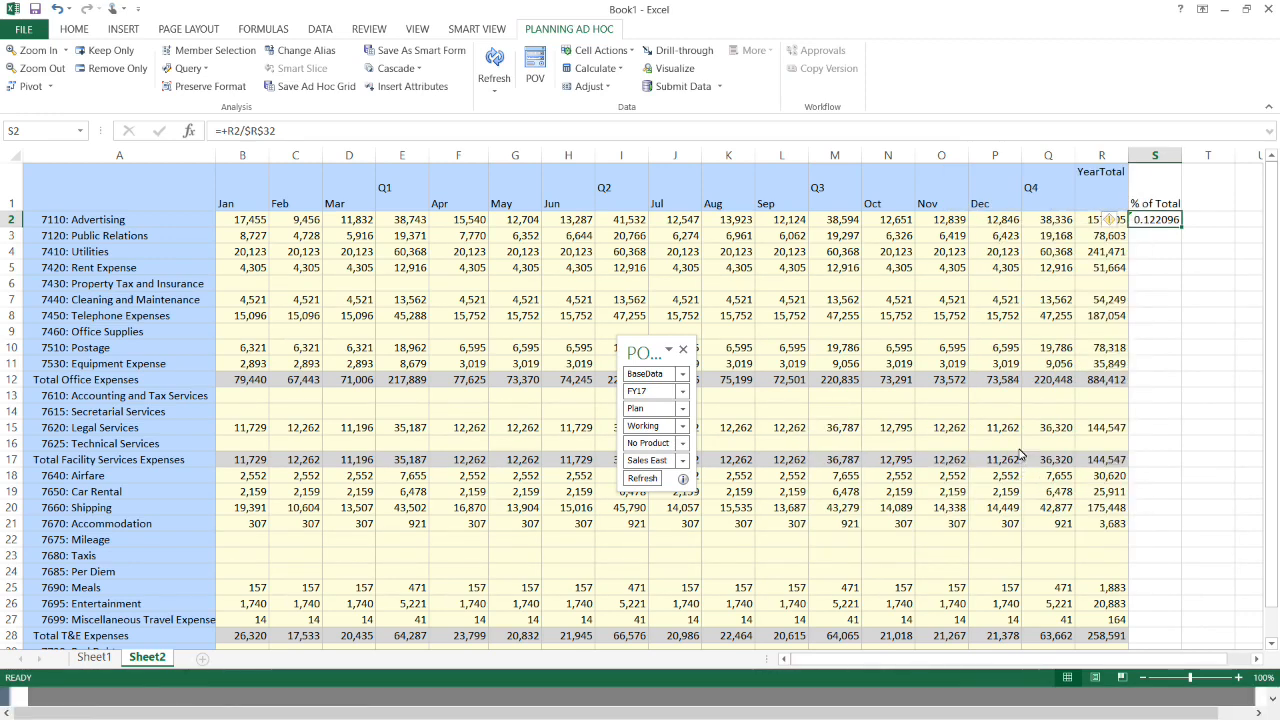
left_click(840, 412)
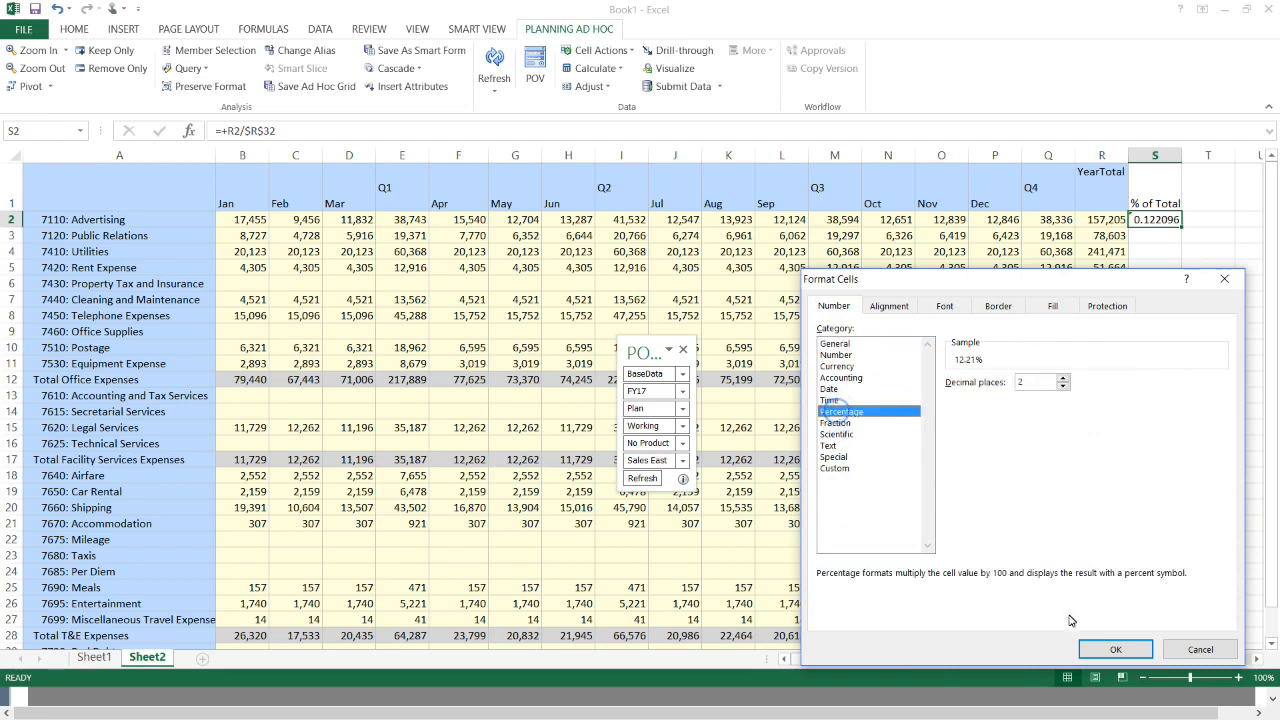
left_click(1115, 650)
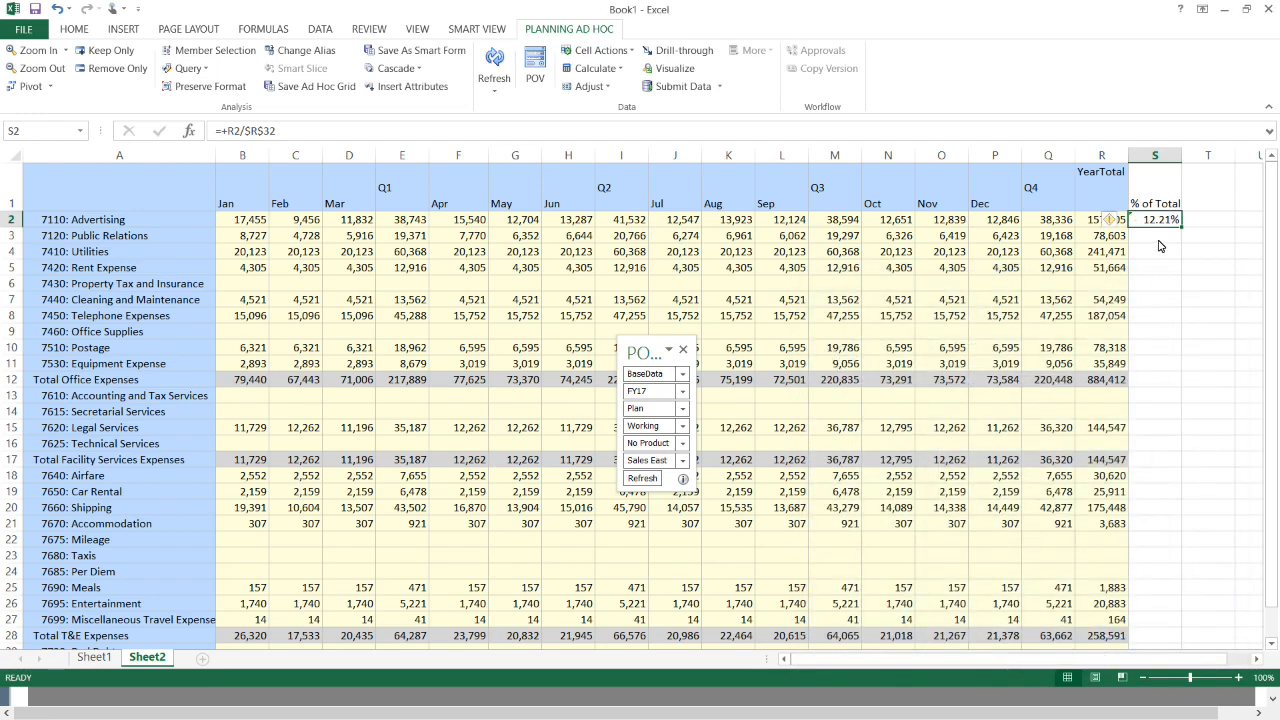
- Copy the S2 share formula down into S3:S32 and check the copied results
key("ctrl+c")
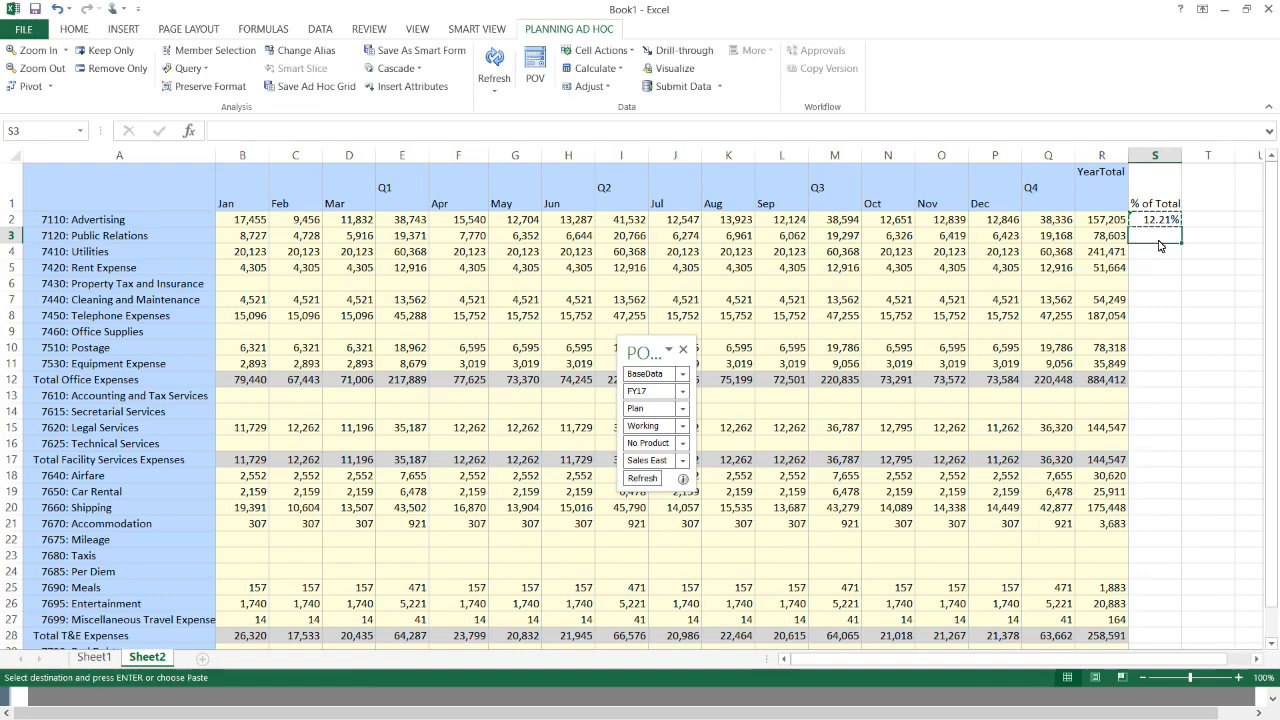
key("shift+Down")
key("shift+Down")
key("shift+Down")
key("shift+Down")
key("shift+Down")
key("shift+Down")
key("shift+Down")
key("shift+Down")
key("shift+Down")
key("shift+Down")
key("shift+Down")
key("shift+Down")
key("shift+Down")
key("shift+Down")
key("shift+Down")
key("shift+Down")
key("shift+Down")
key("shift+Down")
key("shift+Down")
key("shift+Down")
key("shift+Down")
key("shift+Down")
key("shift+Down")
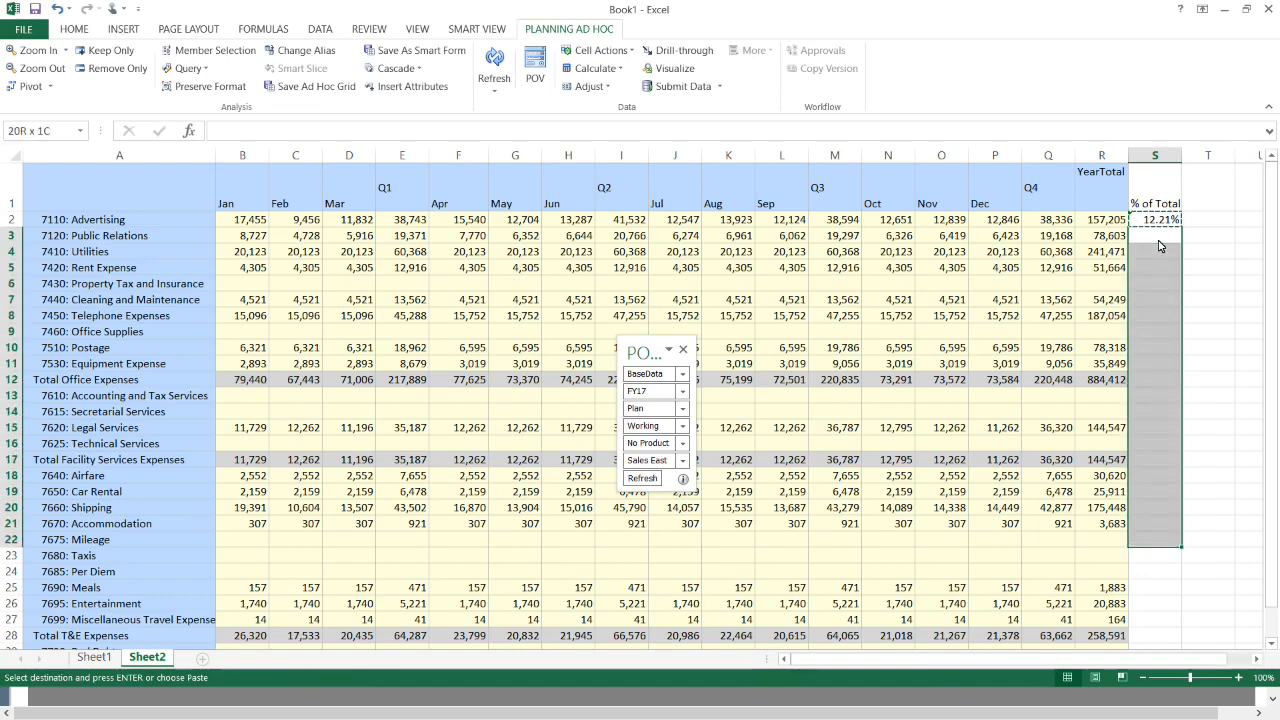
key("shift+Up")
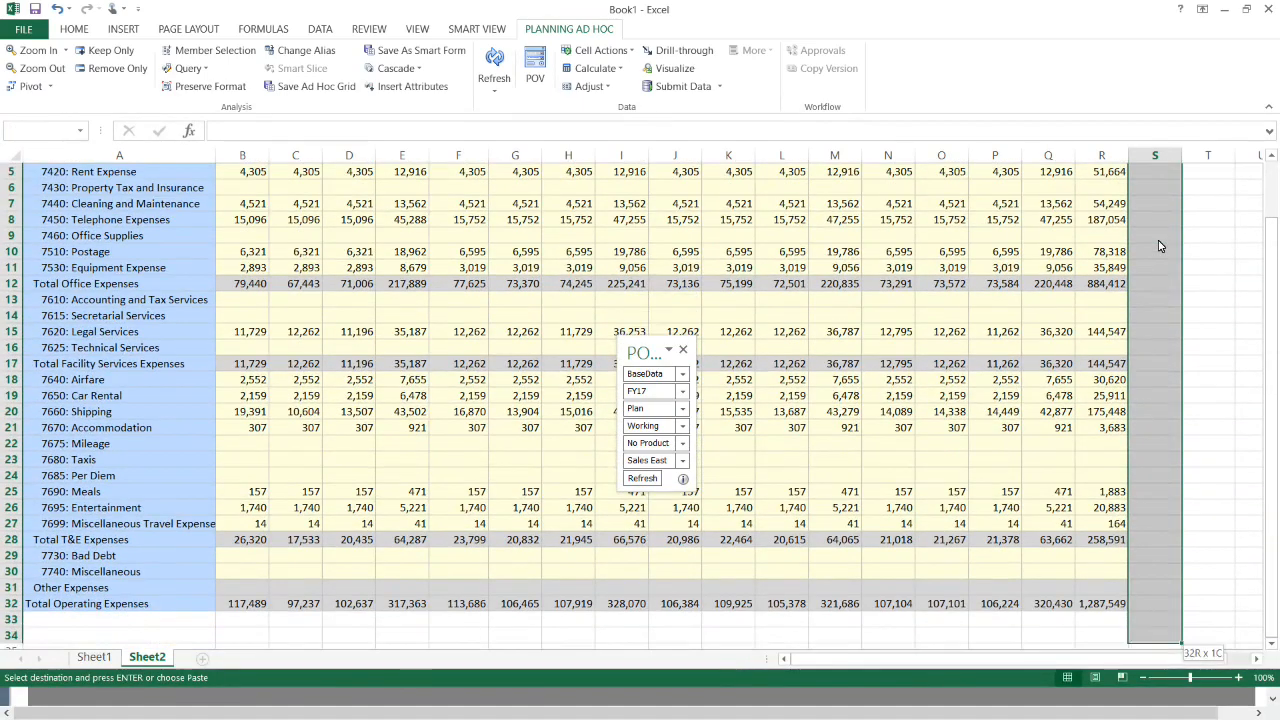
key("ctrl+v")
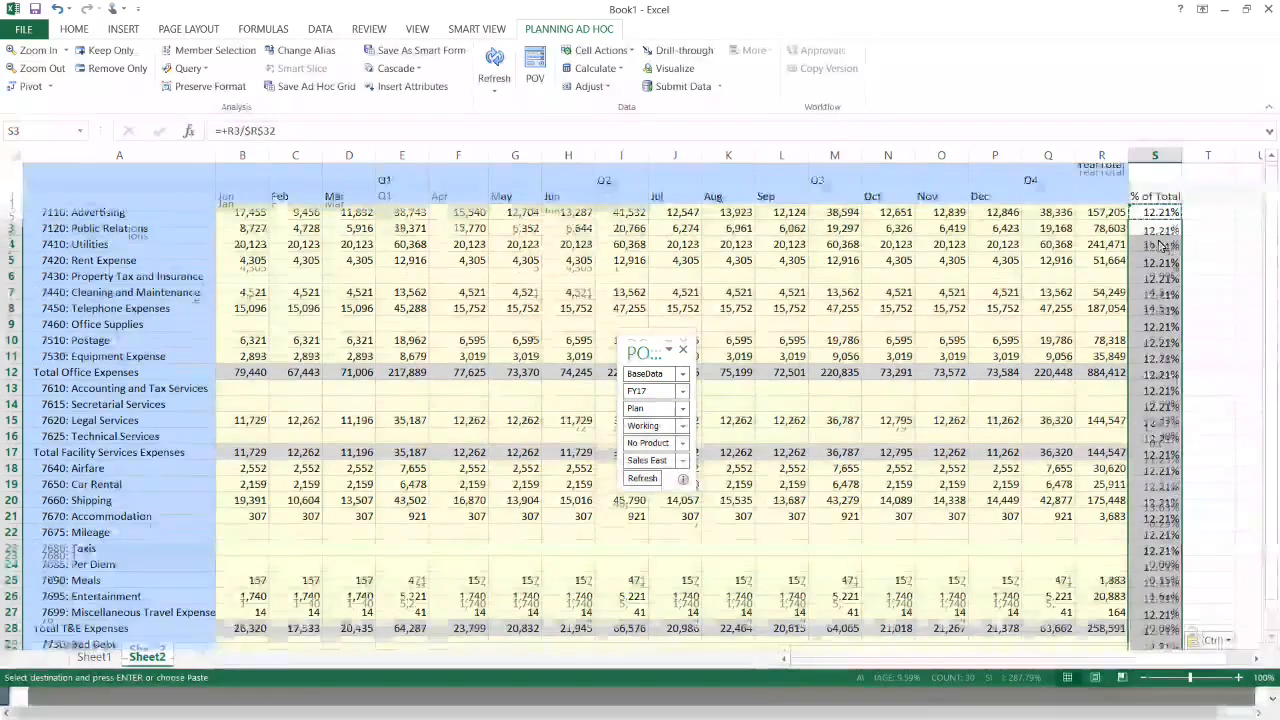
key("Down")
key("Down")
key("Down")
key("Down")
key("Down")
key("Down")
key("Down")
key("Down")
key("Down")
key("Down")
key("Down")
key("Down")
key("Down")
key("Down")
key("Down")
key("Down")
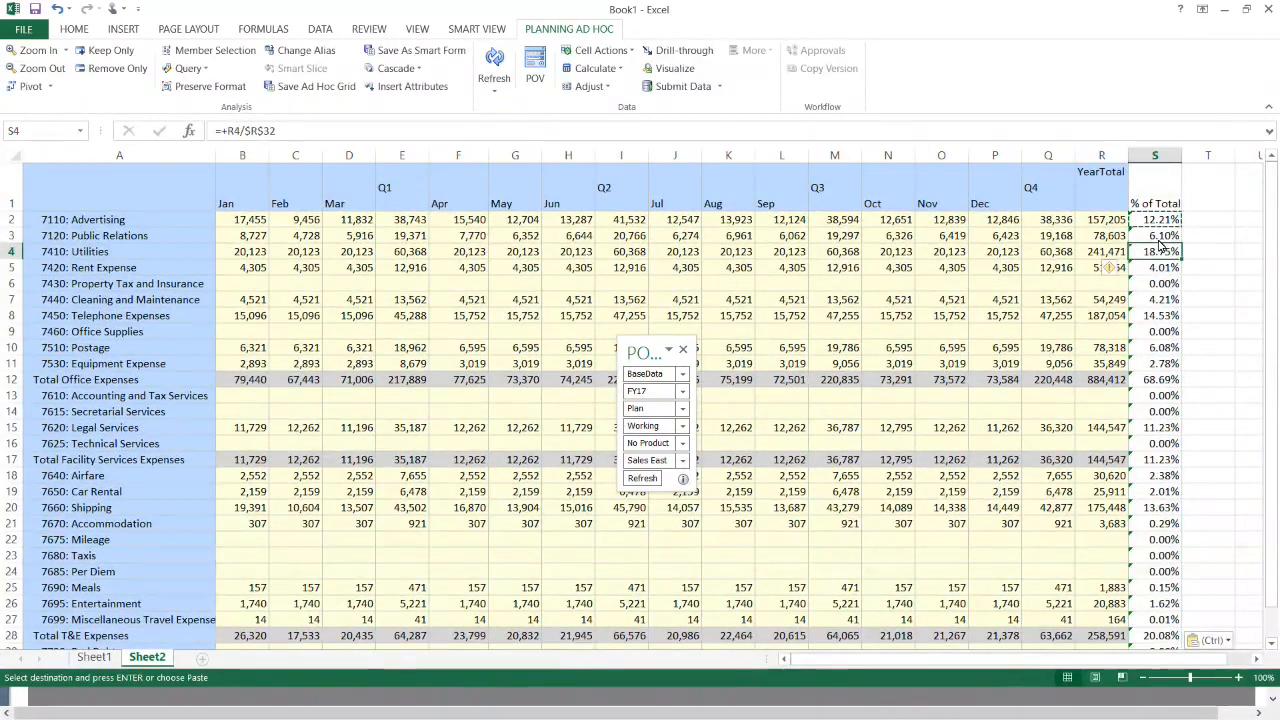
key("Down")
key("Down")
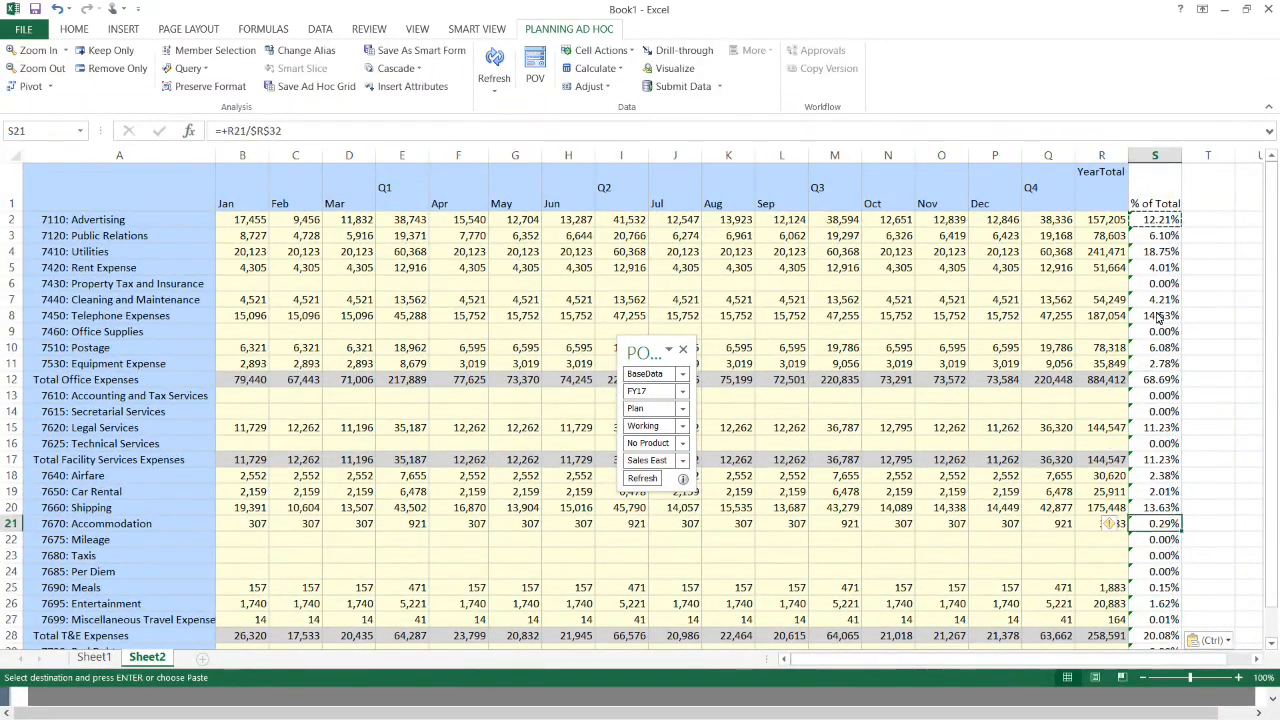
scroll(1186, 400, "down", 6)
scroll(1147, 387, "up", 5)
scroll(1147, 387, "up", 1)
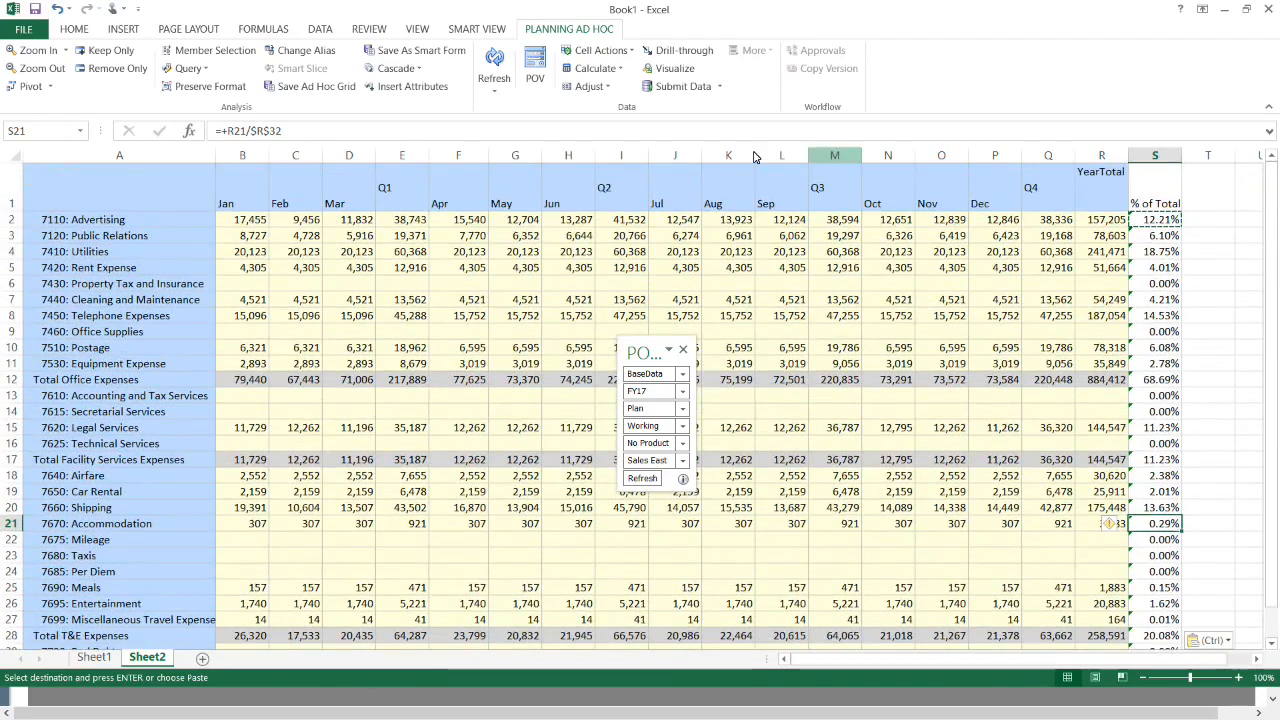
- Save the ad hoc grid as smart form Sales_East_Expenses under /Forms
left_click(424, 54)
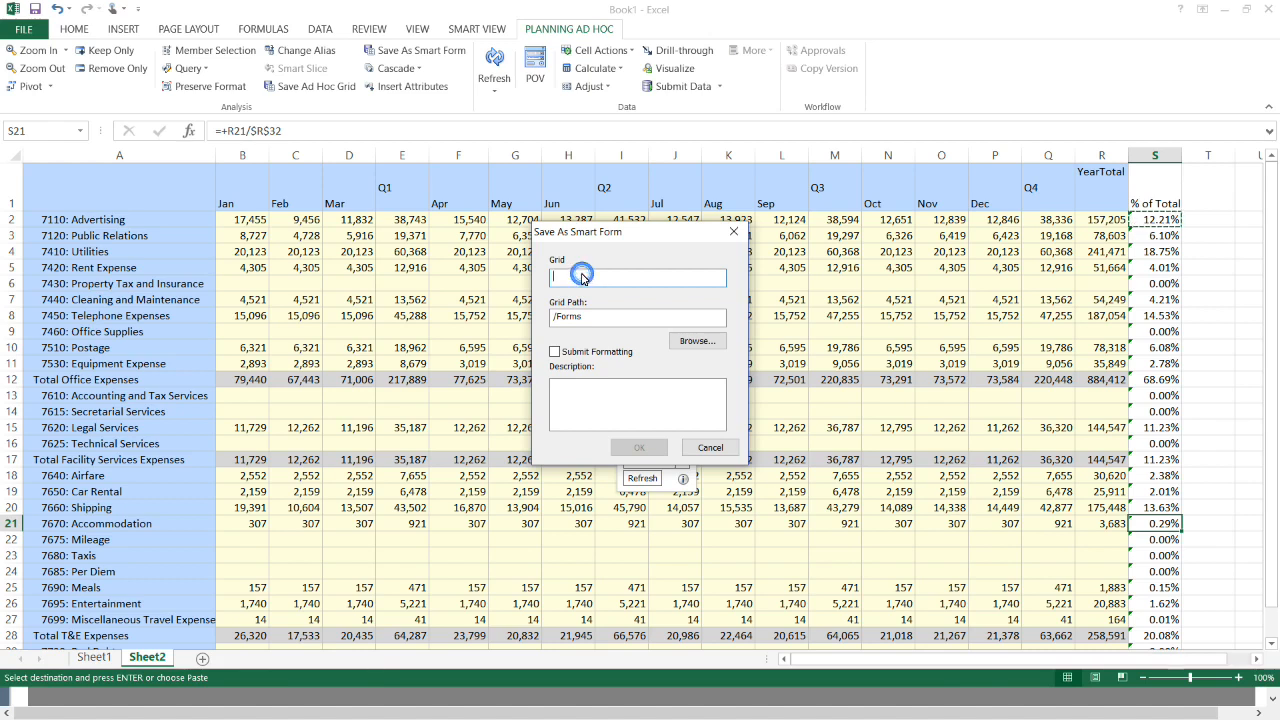
type("Sales_East_Expenses")
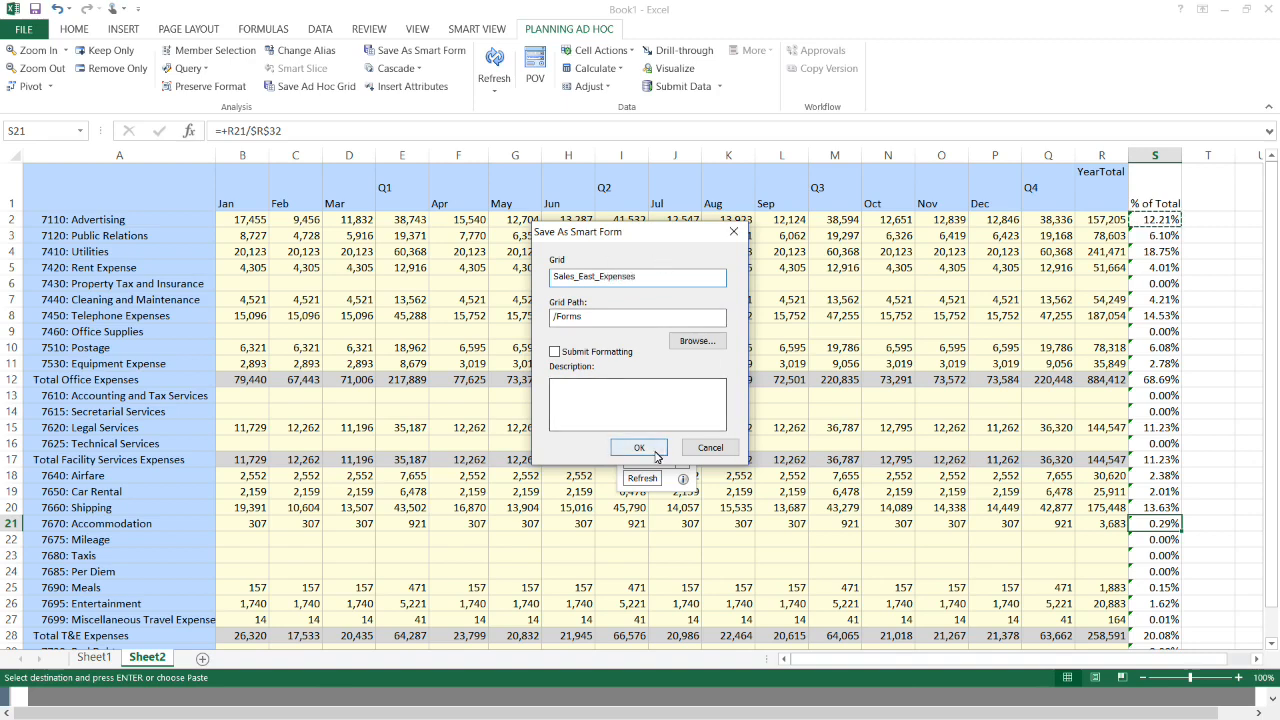
left_click(728, 456)
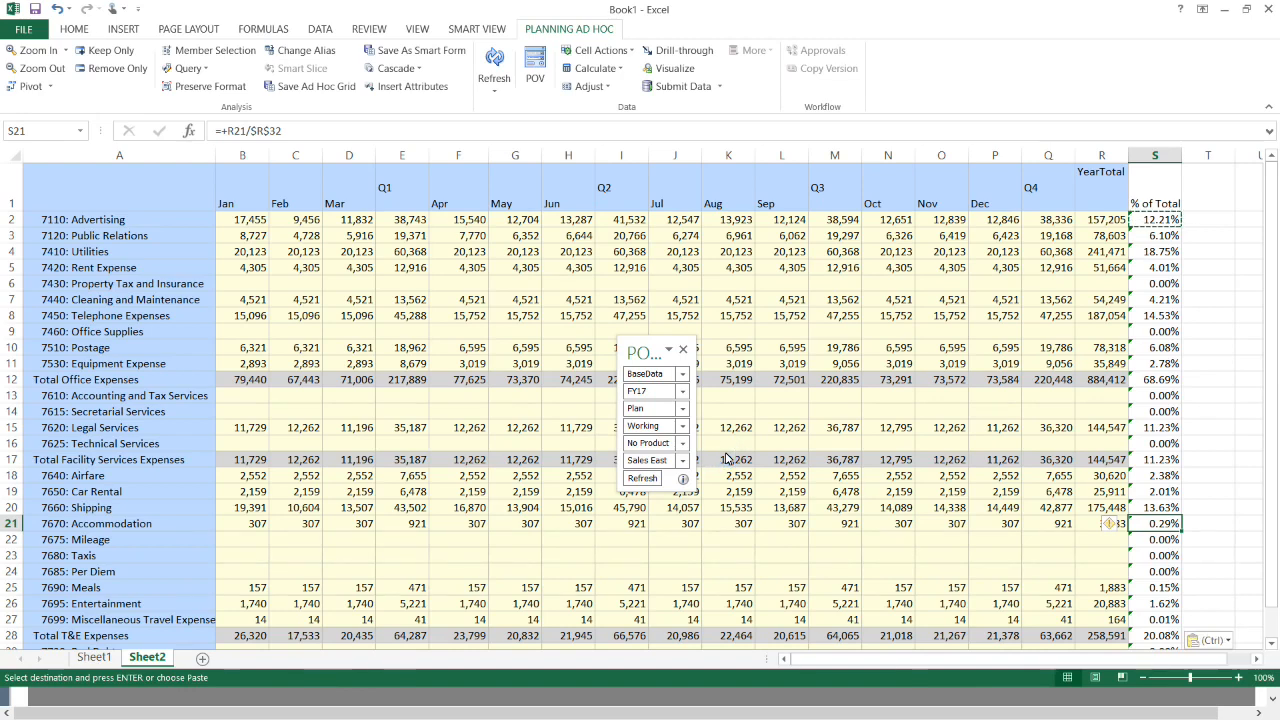
- In the web app, close the Account Summary Report and open Sales_East_Expenses from Data Entry
key("alt+Tab")
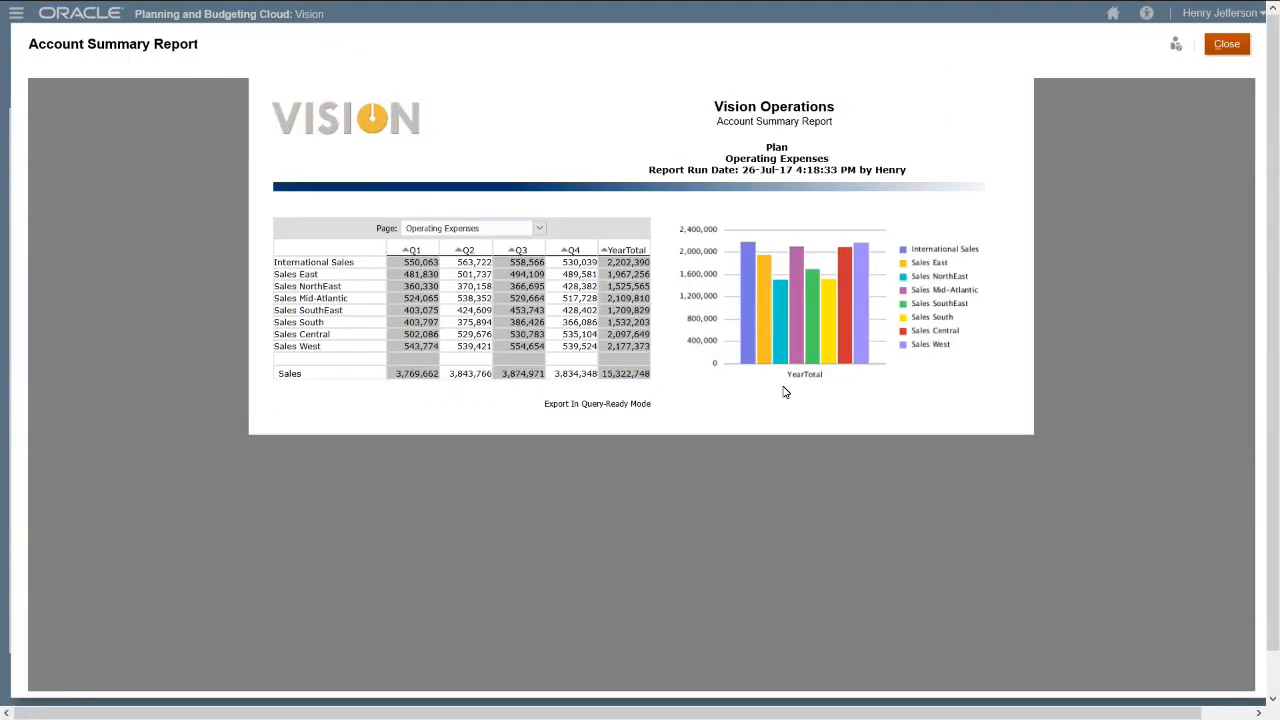
left_click(1238, 50)
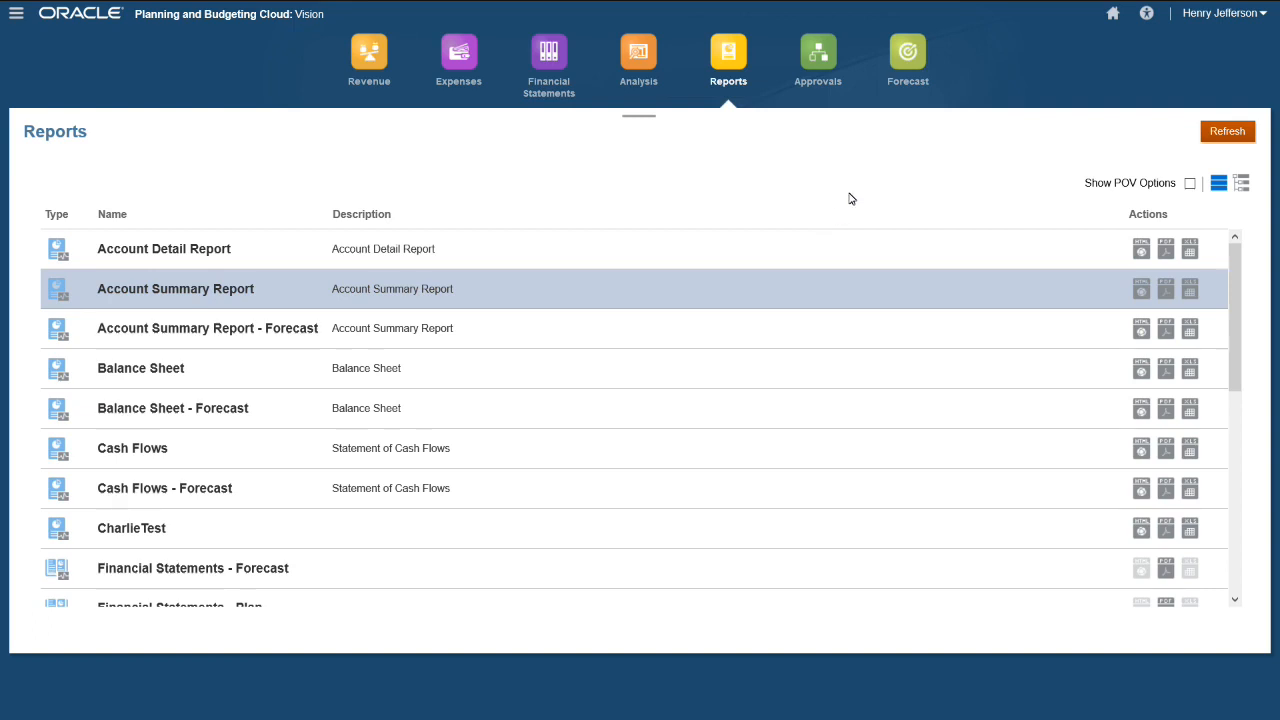
left_click(1111, 15)
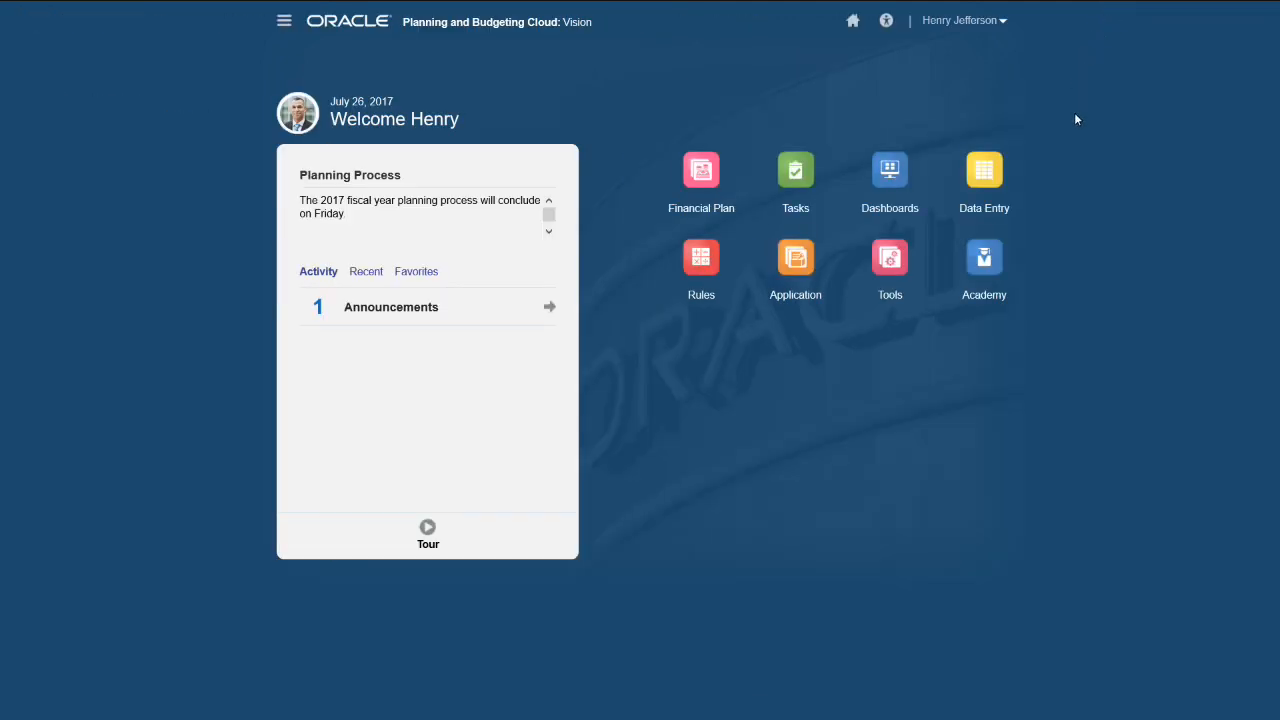
left_click(988, 175)
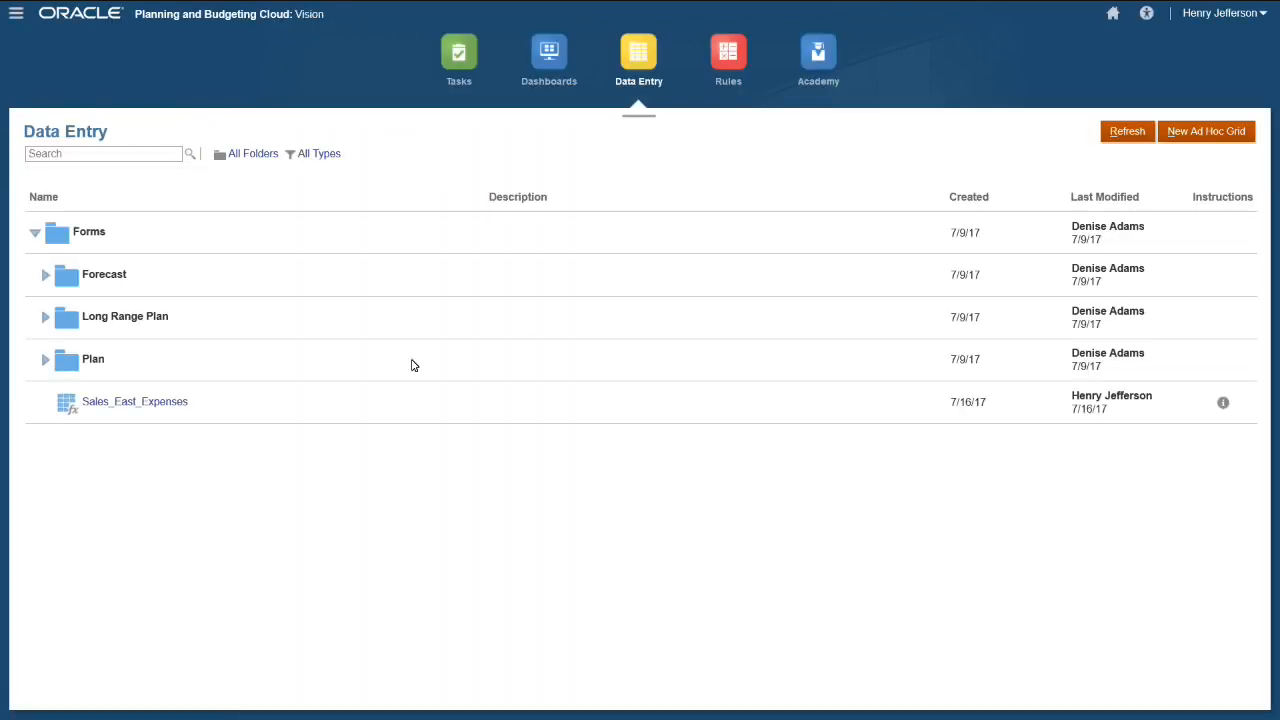
left_click(113, 408)
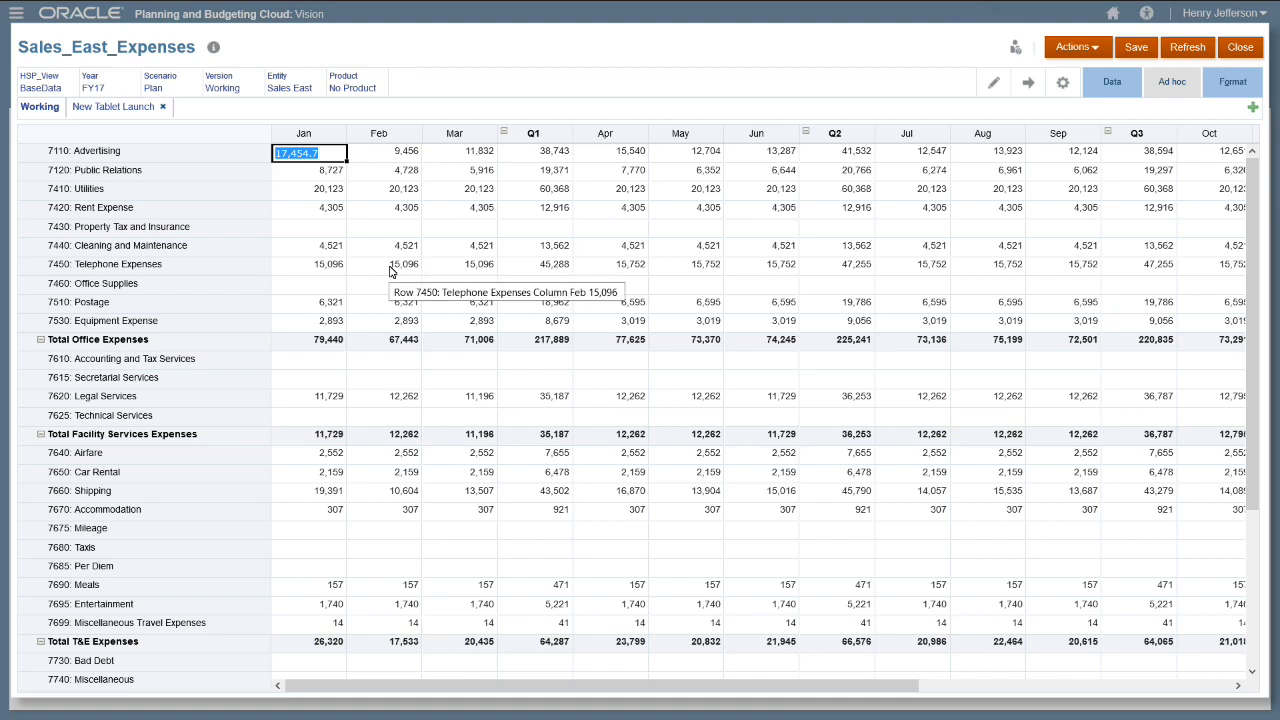
- Enter 5,000 for January 7460 Office Supplies, save the form, and switch back to Excel
left_click(323, 284)
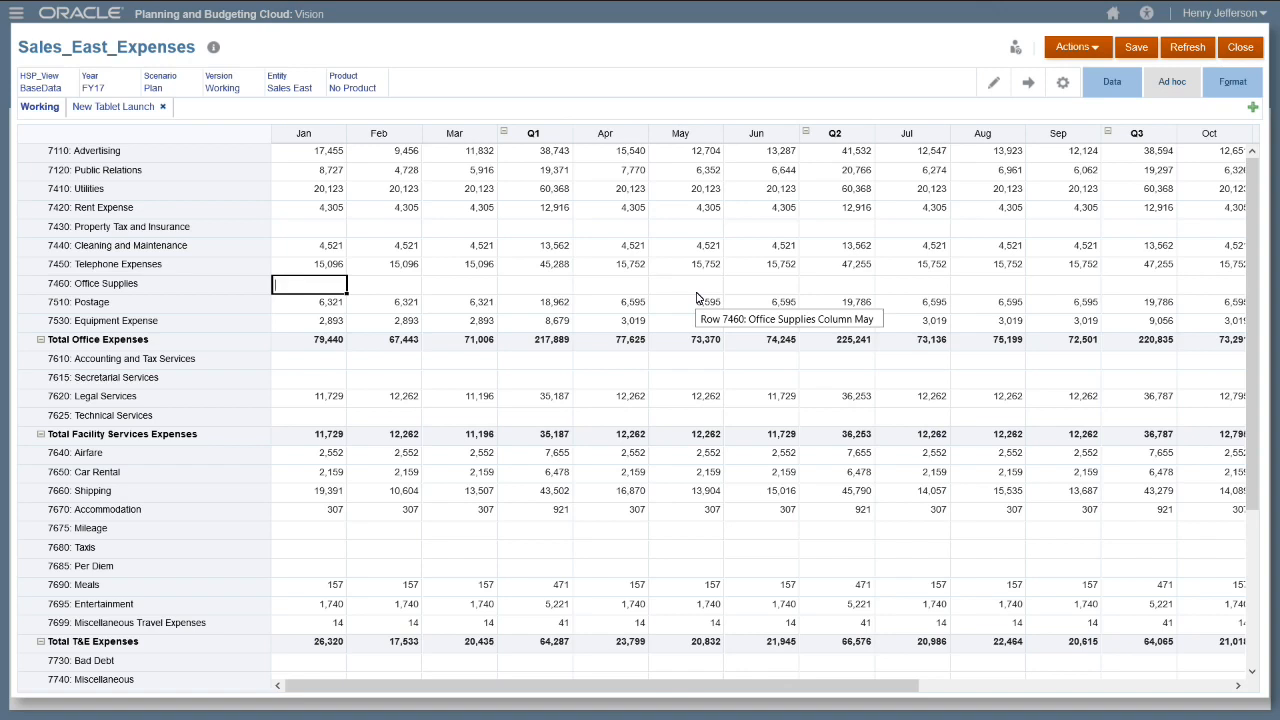
type("5000")
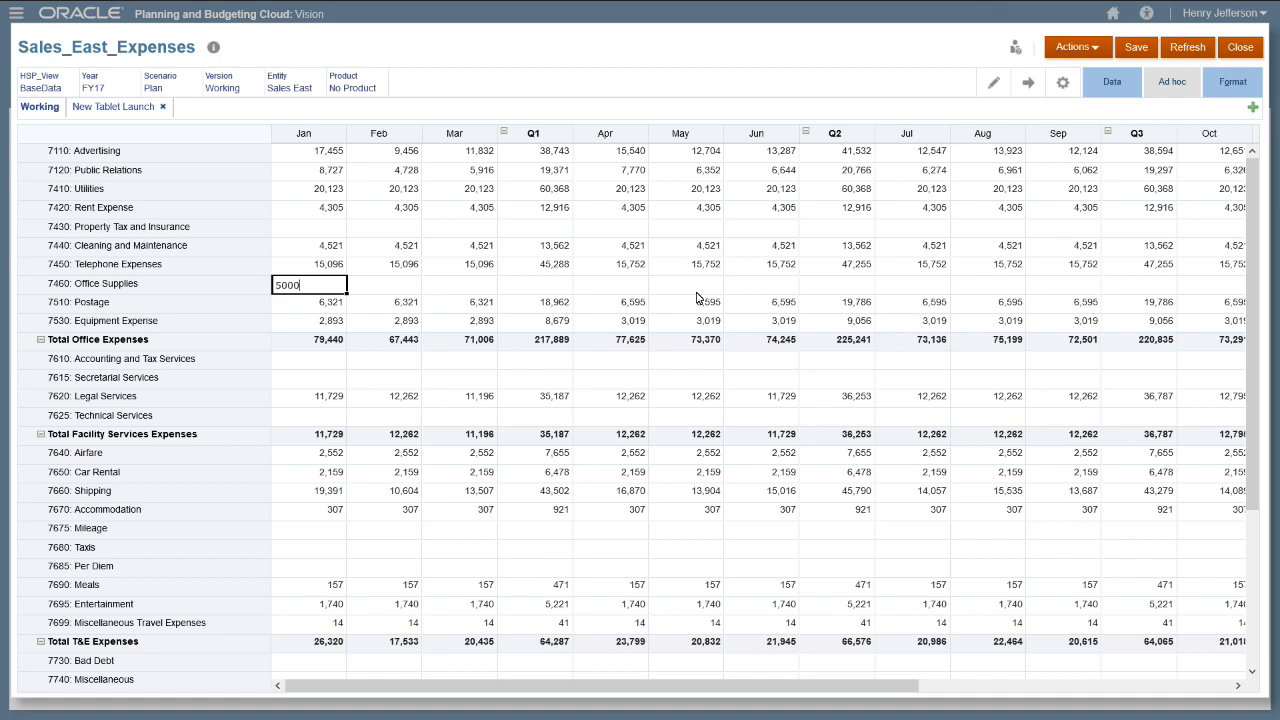
key("Tab")
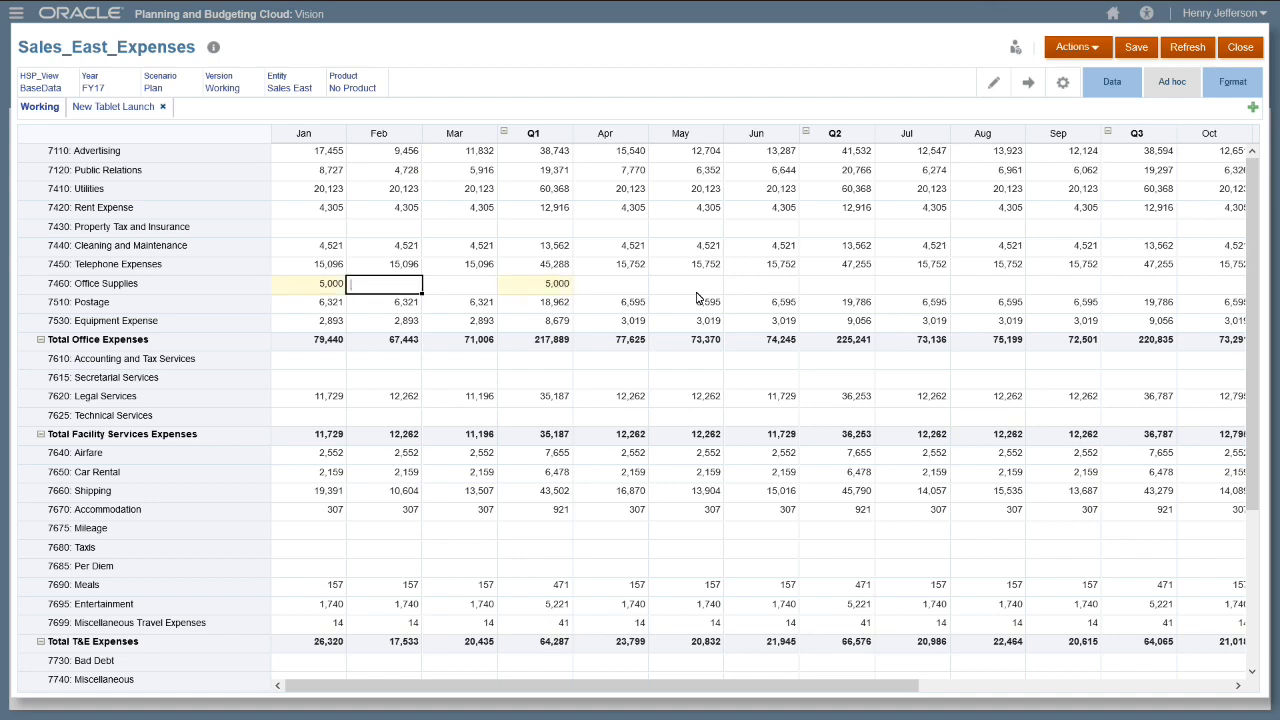
left_click(1143, 53)
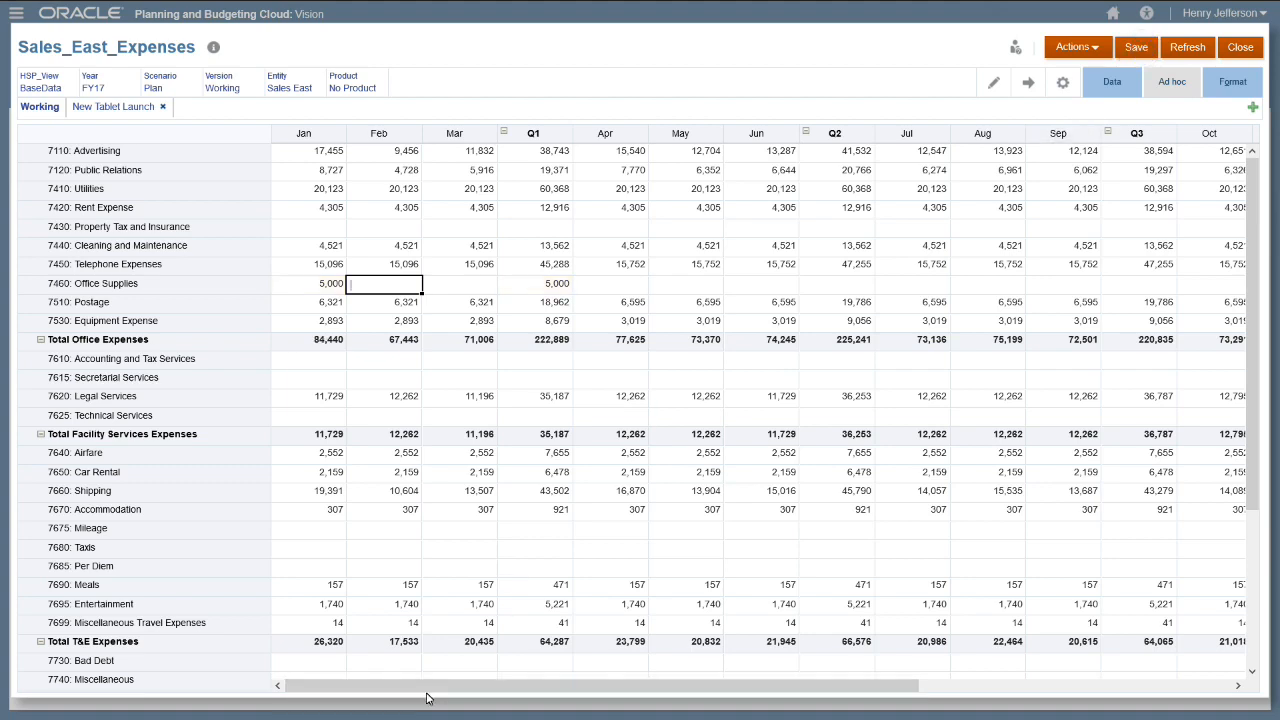
key("alt+Tab")
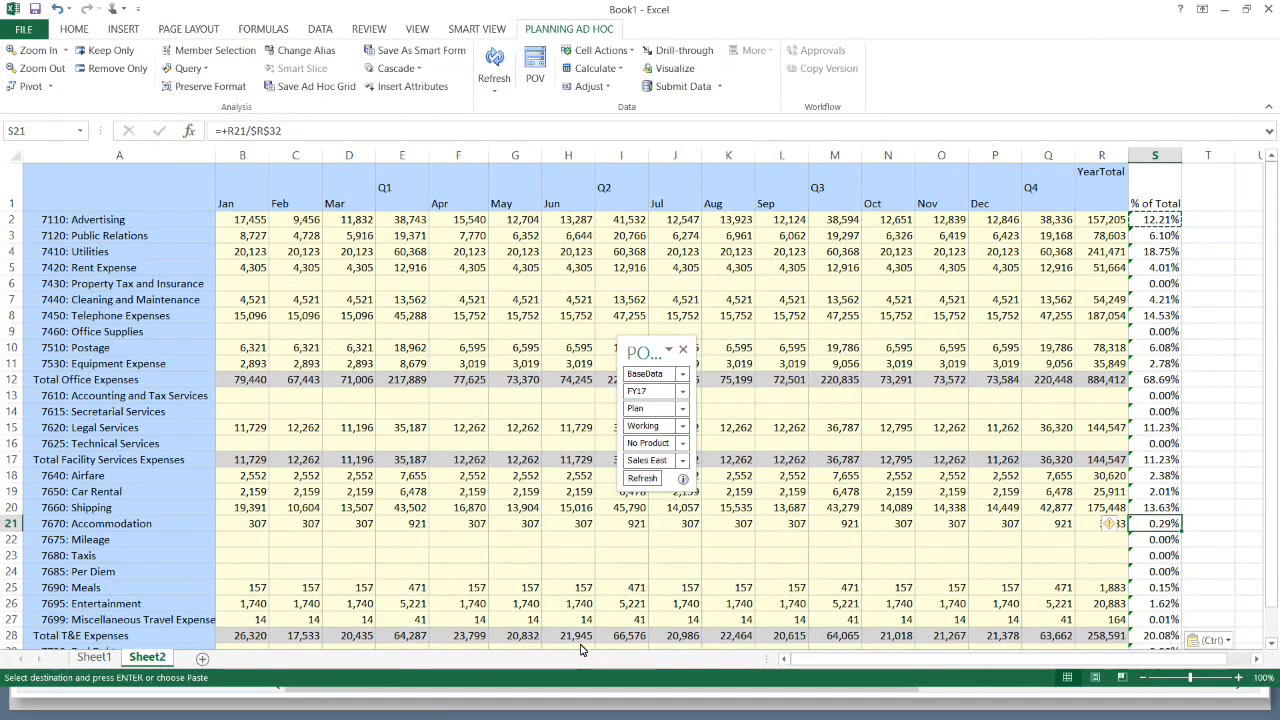
- Refresh the grid, then set Office Supplies Jan to 2500, Feb to +C2*.45 and Mar to +D2*.50
left_click(497, 79)
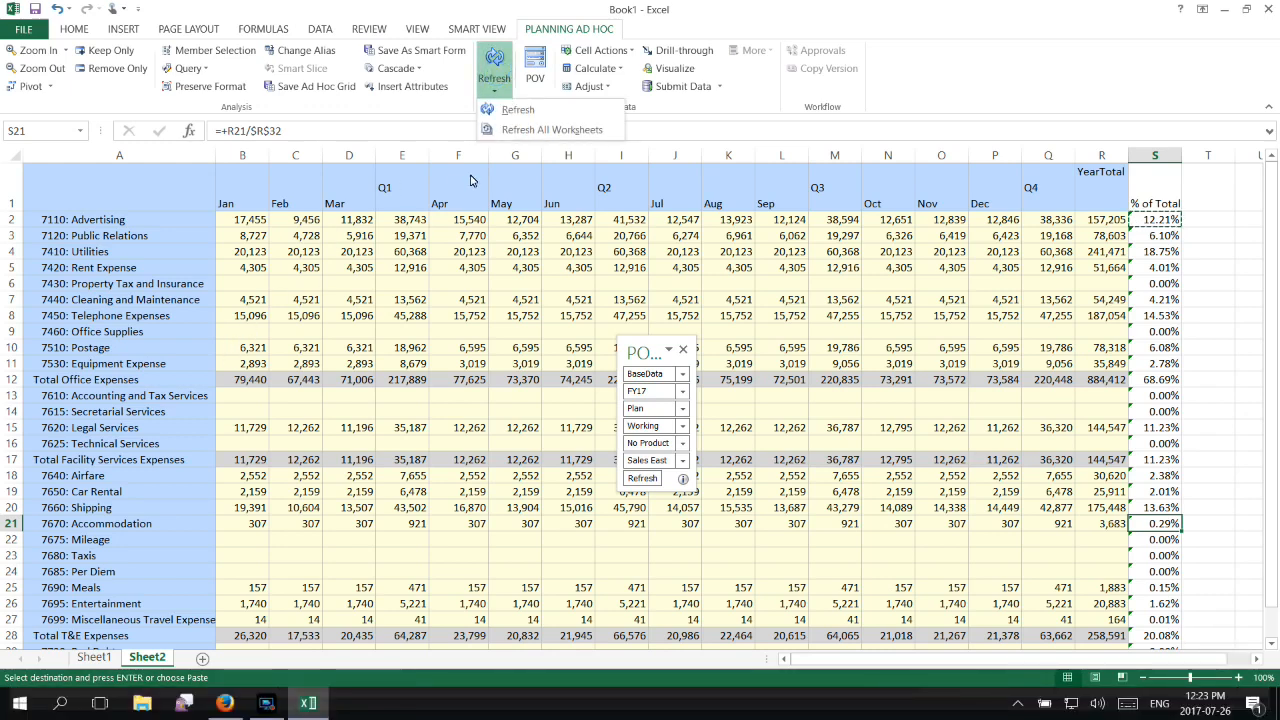
left_click(512, 111)
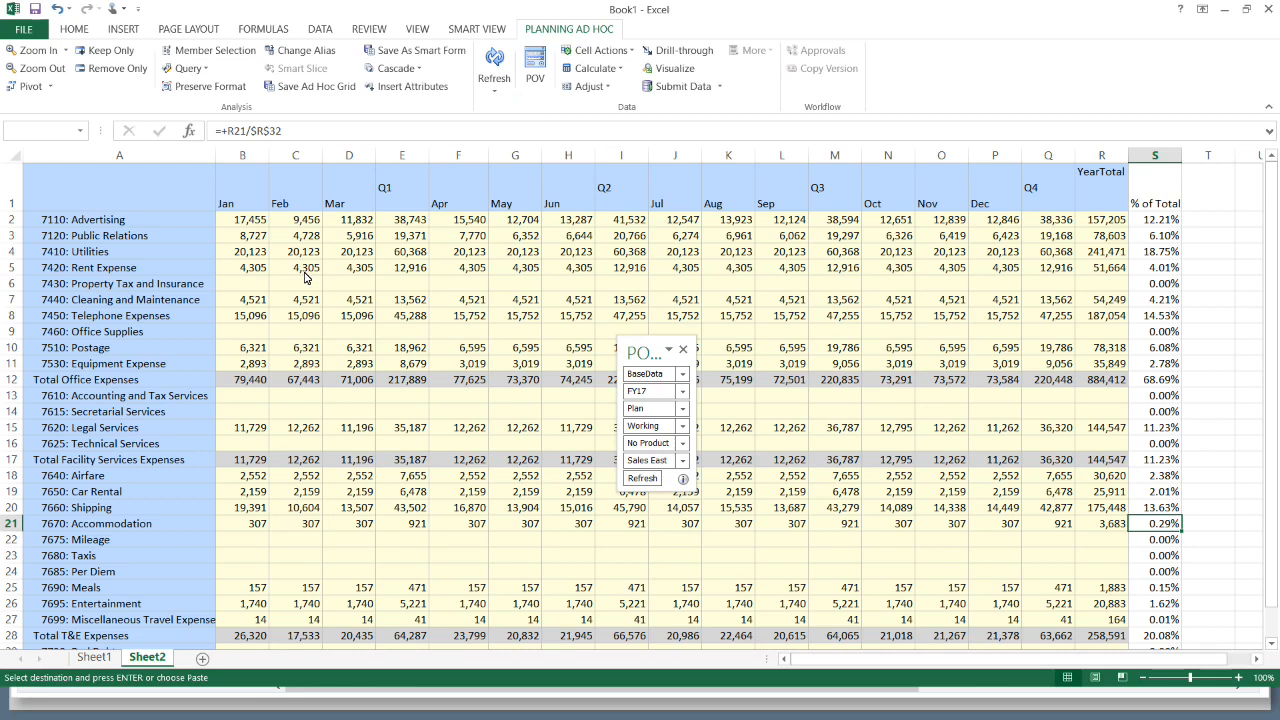
left_click(247, 332)
key("Return")
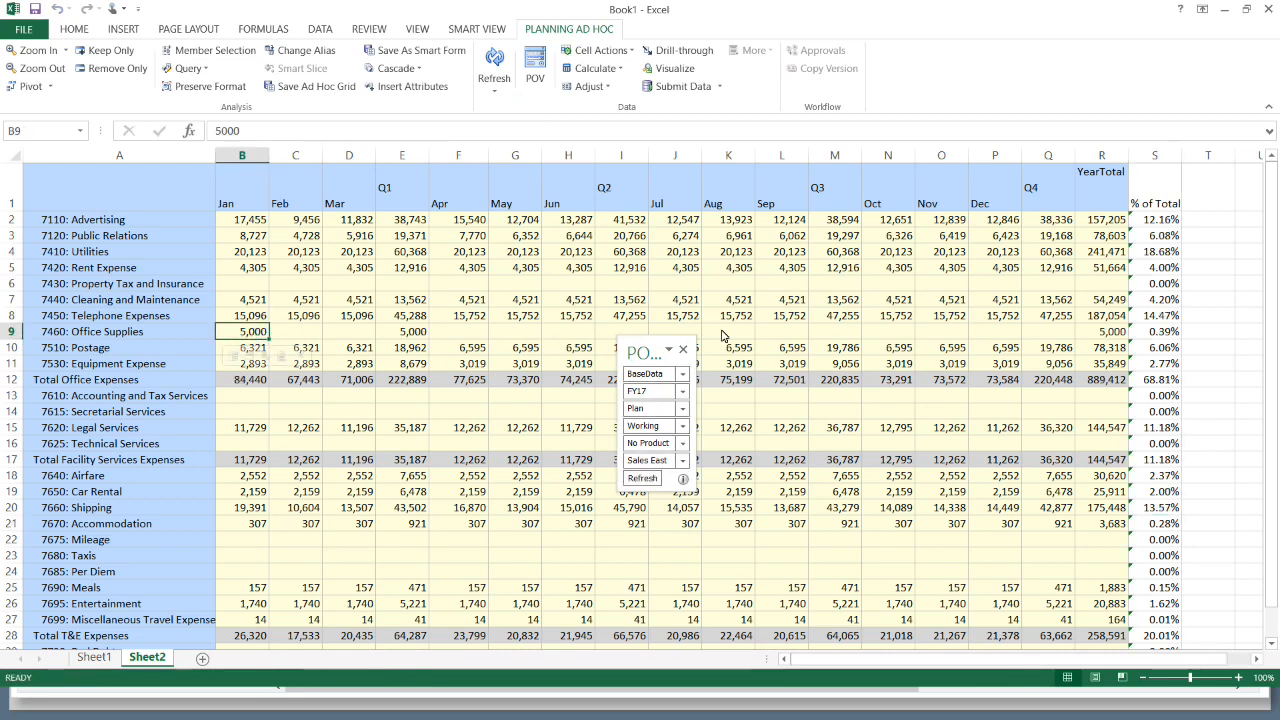
type("2500")
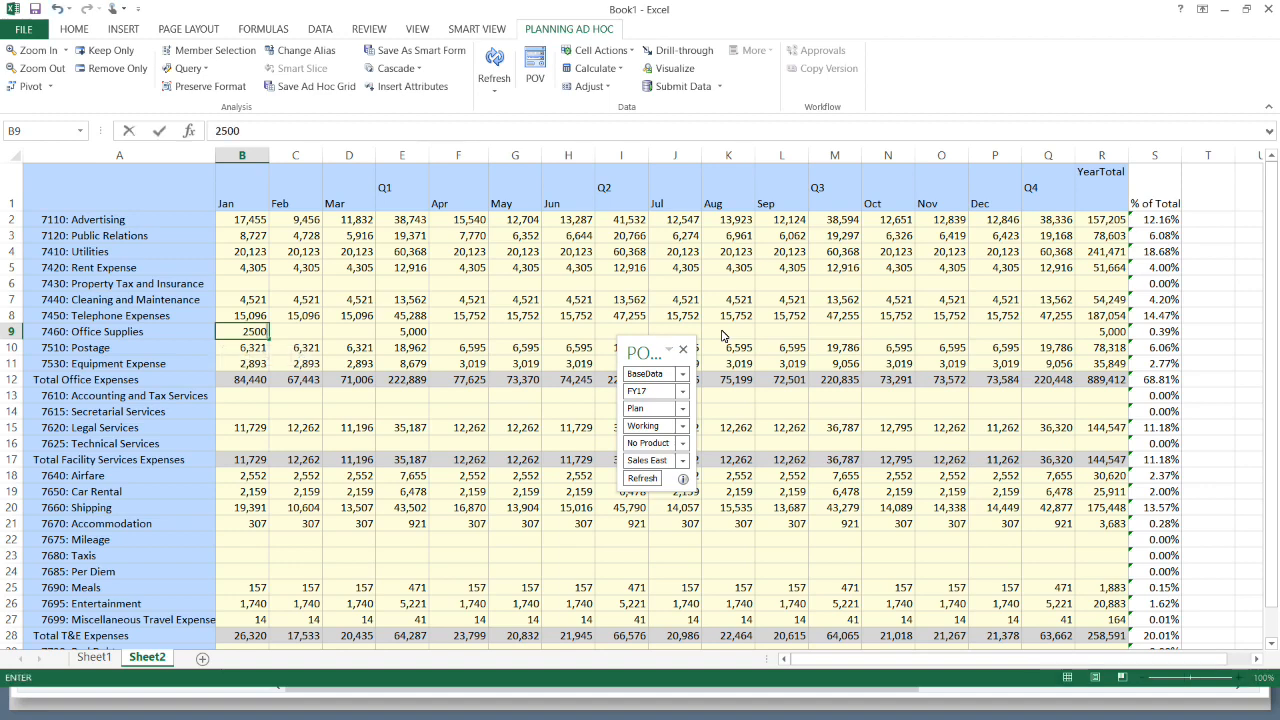
key("Tab")
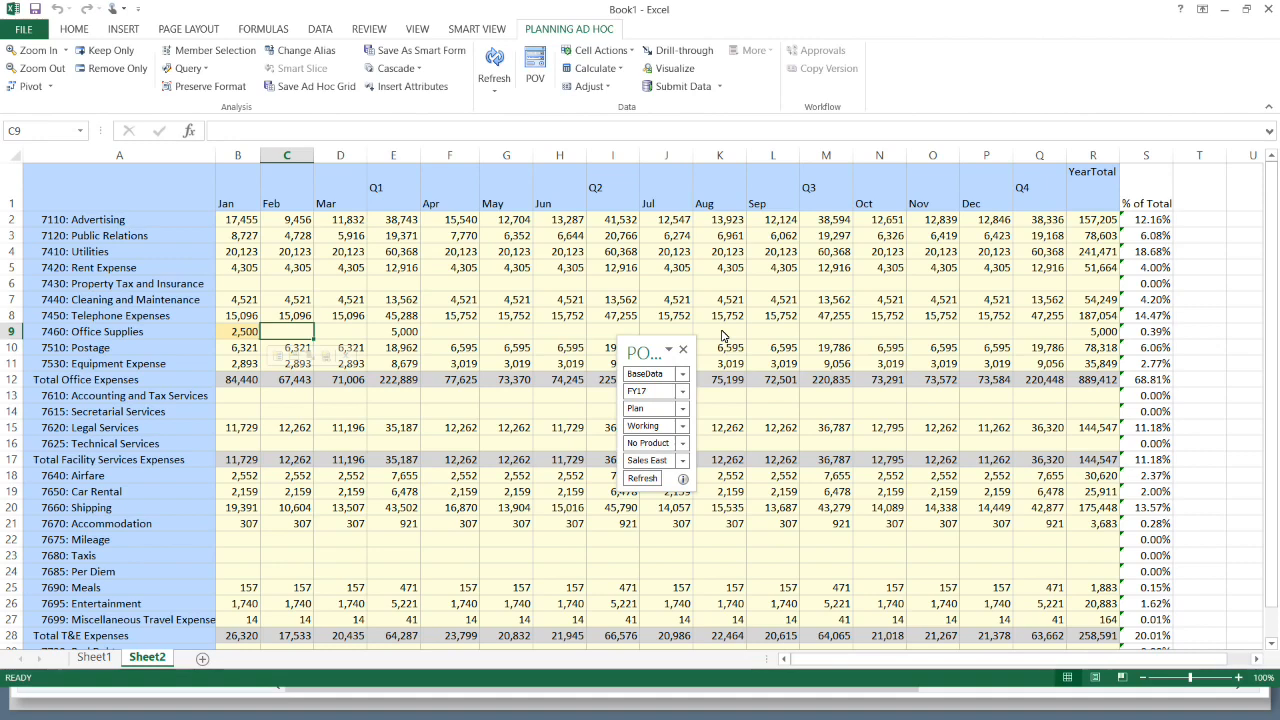
type("+")
key("Up")
key("Up")
key("Up")
key("Up")
key("Up")
key("Up")
key("Up")
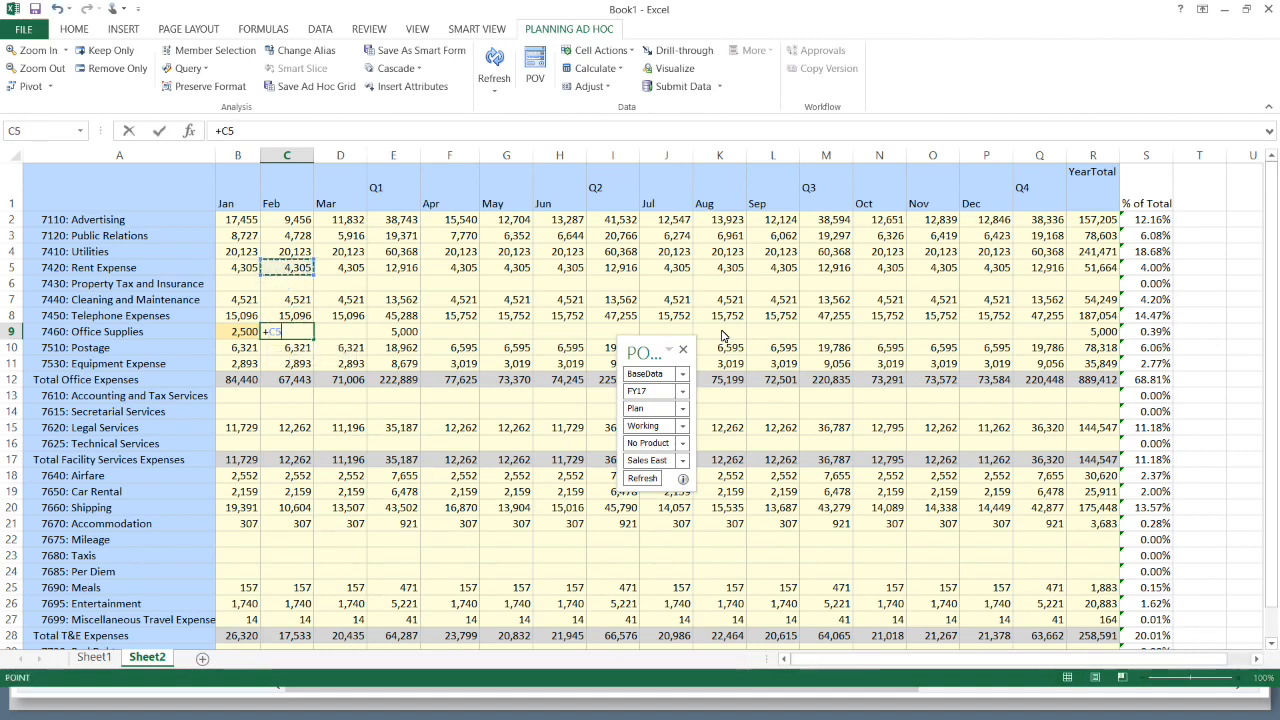
type("*.45")
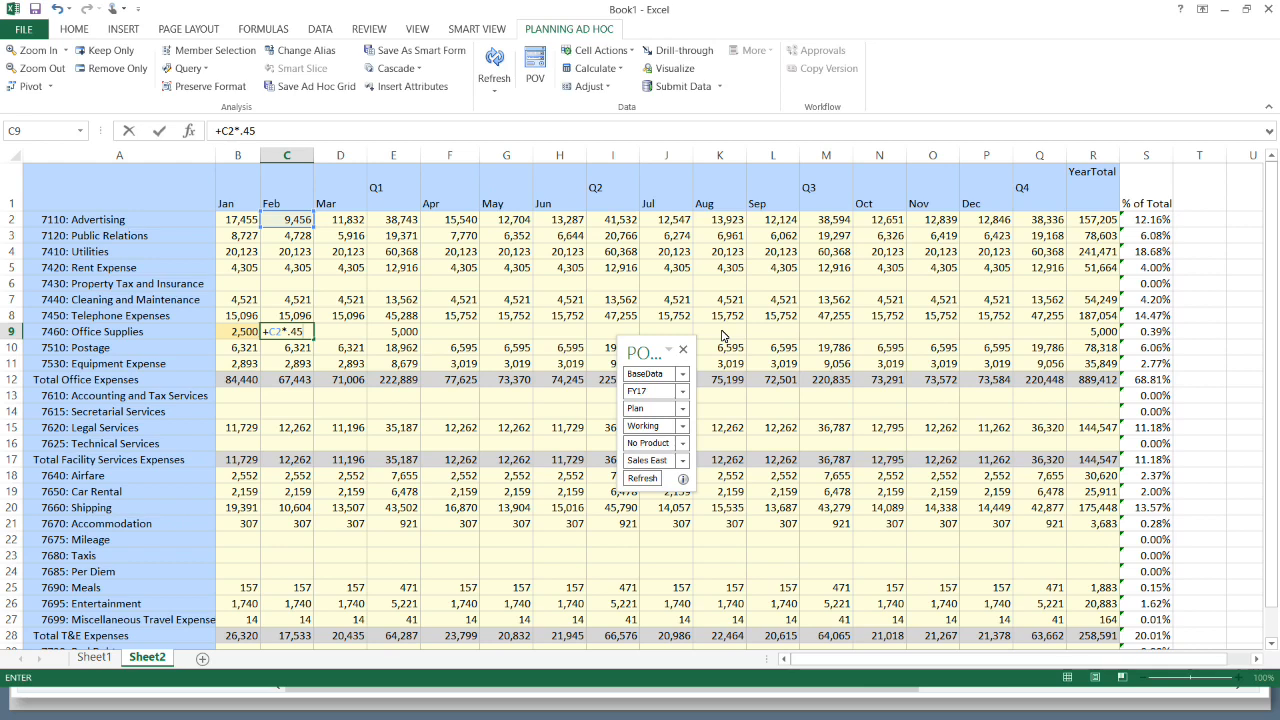
key("Tab")
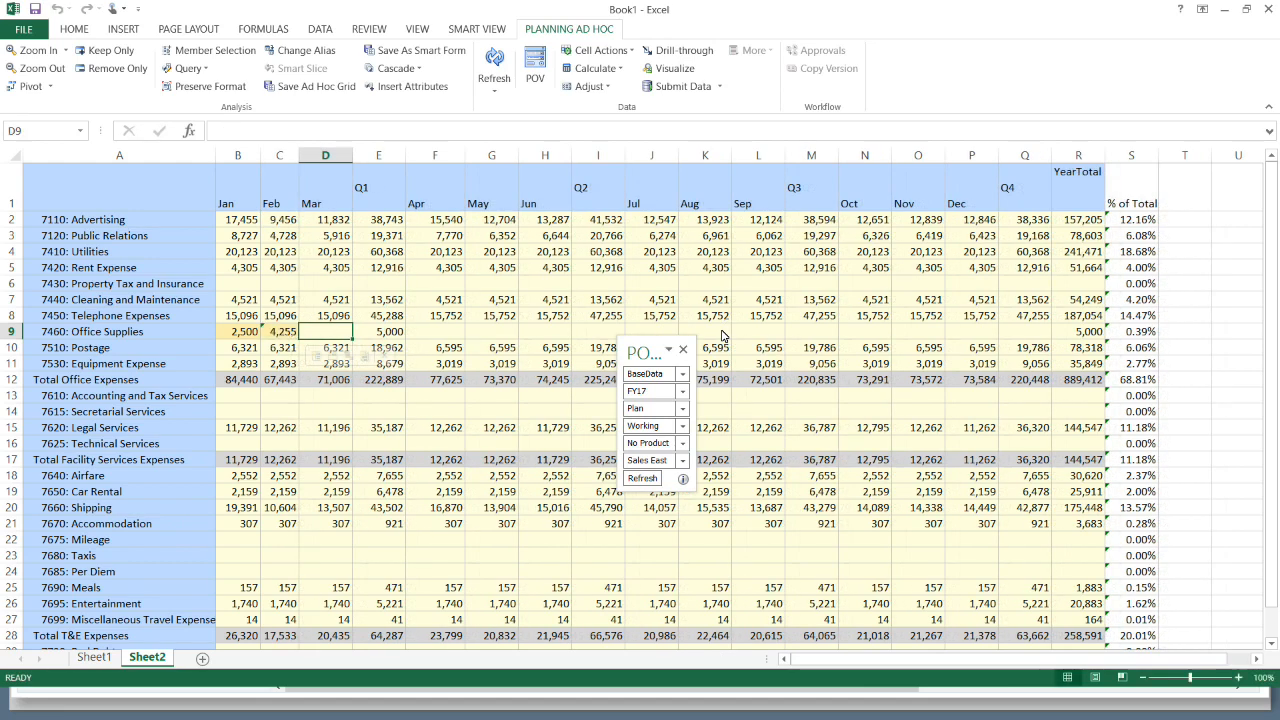
type("+")
key("Up")
key("Up")
key("Up")
key("Up")
key("Up")
key("Up")
key("Up")
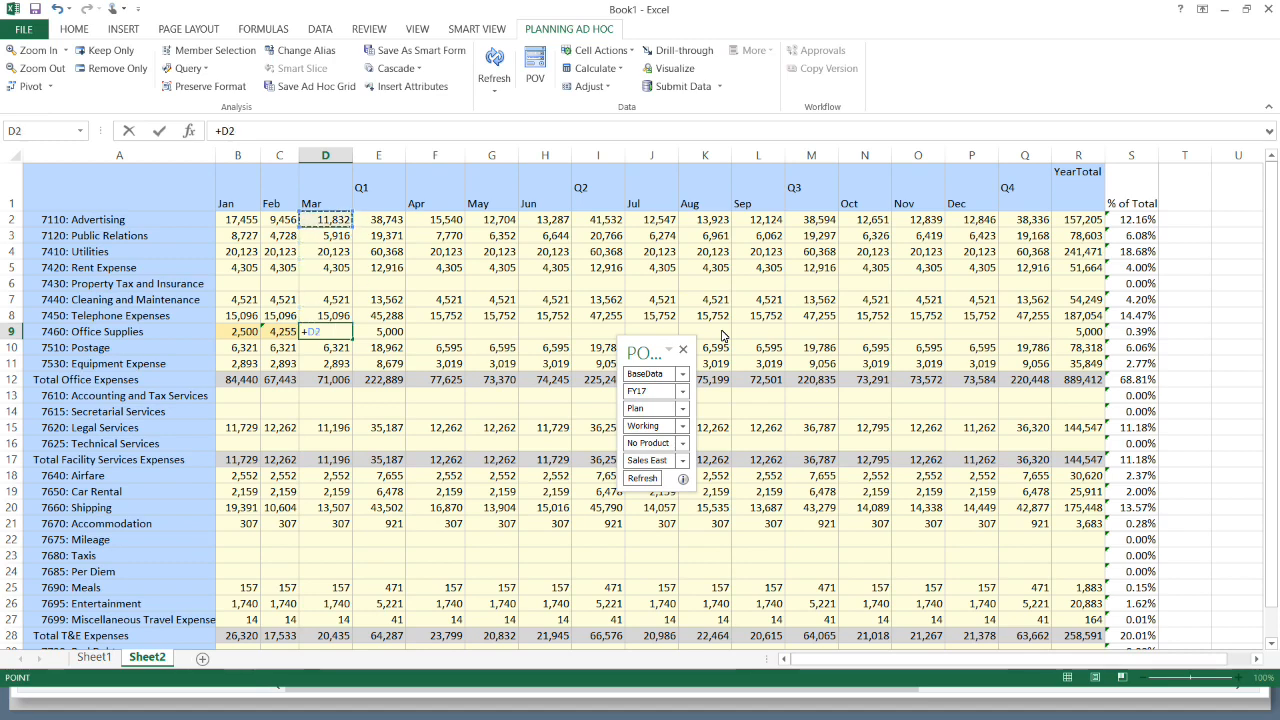
type("*.50")
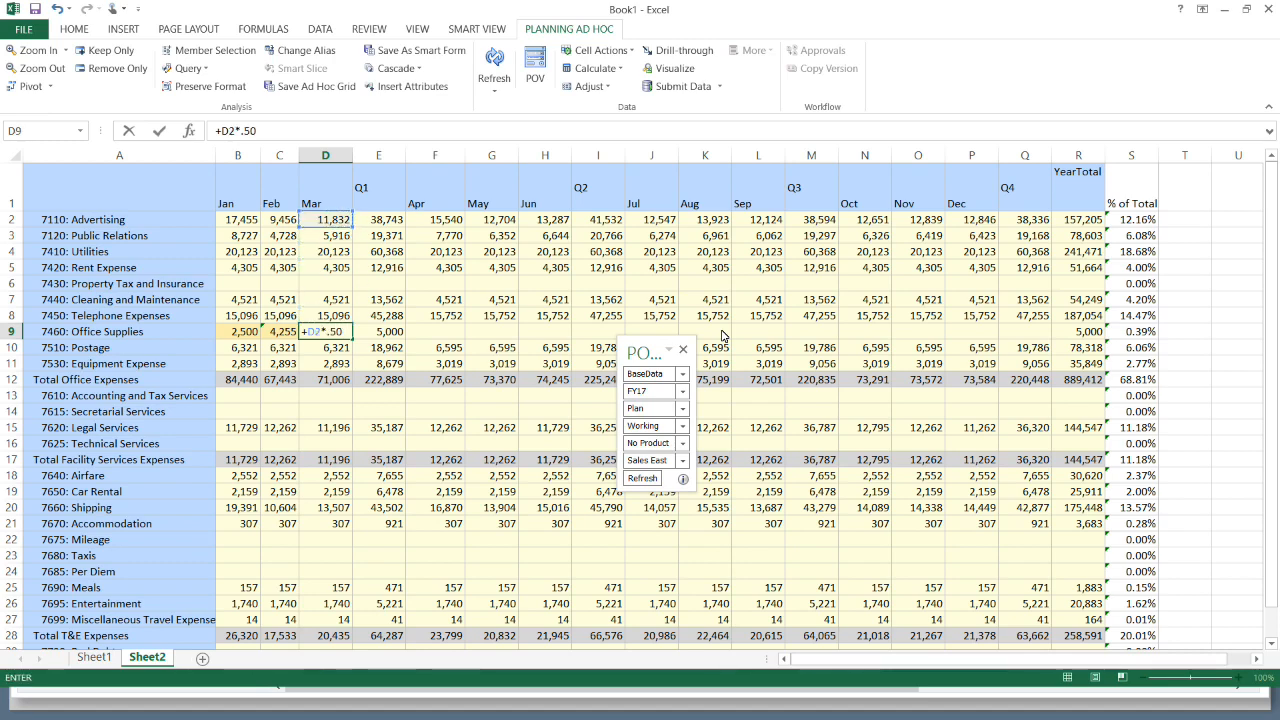
key("Return")
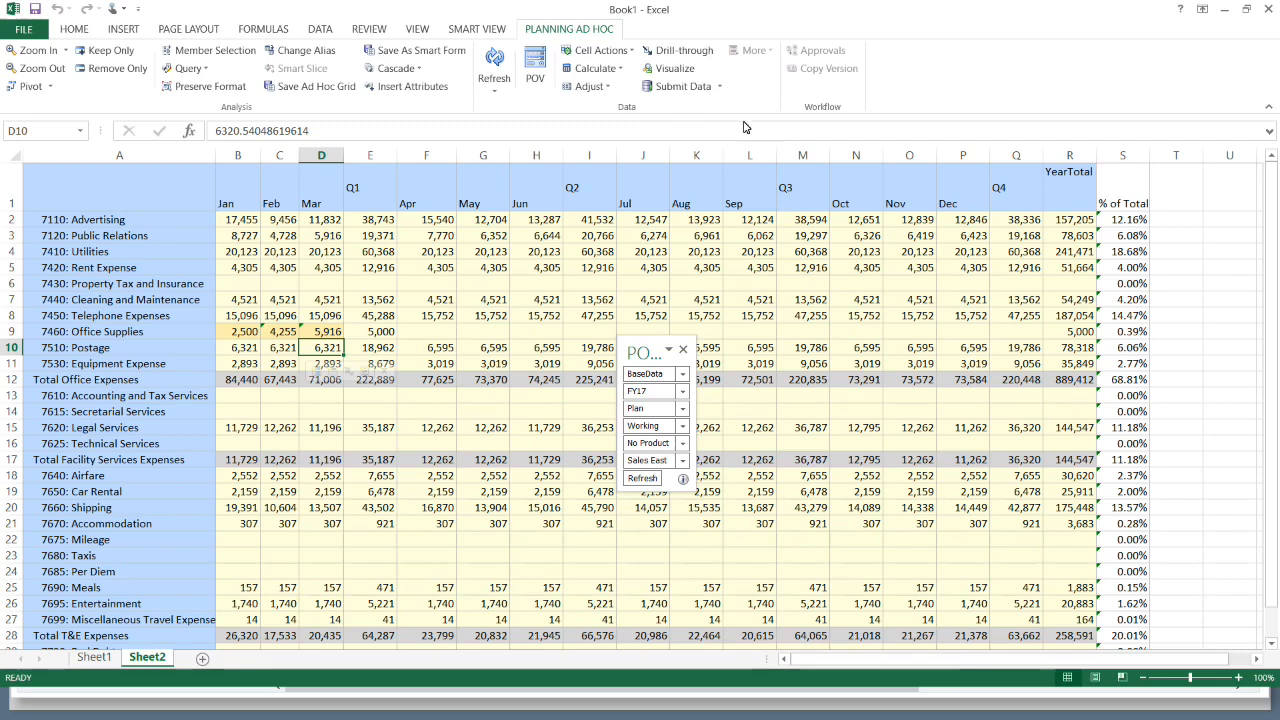
- Submit the Office Supplies changes (2,500, 4,255, 5,916) to the cloud and return to the browser
left_click(719, 87)
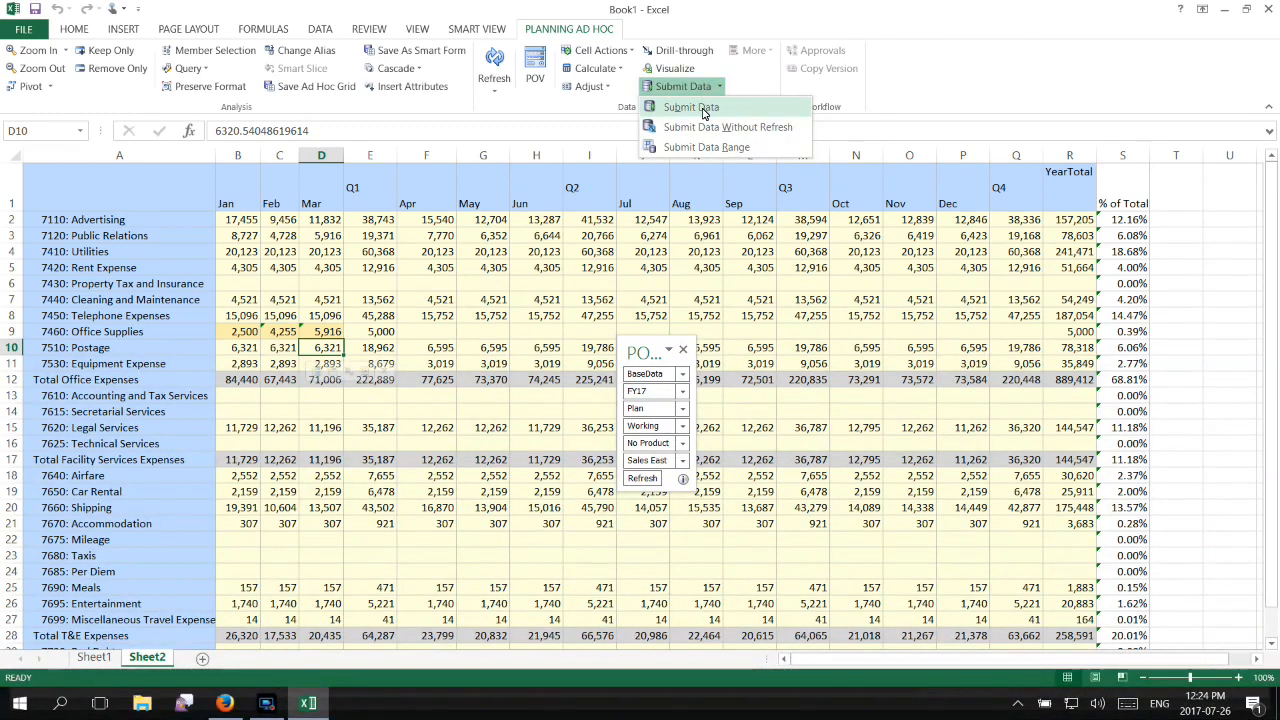
left_click(700, 108)
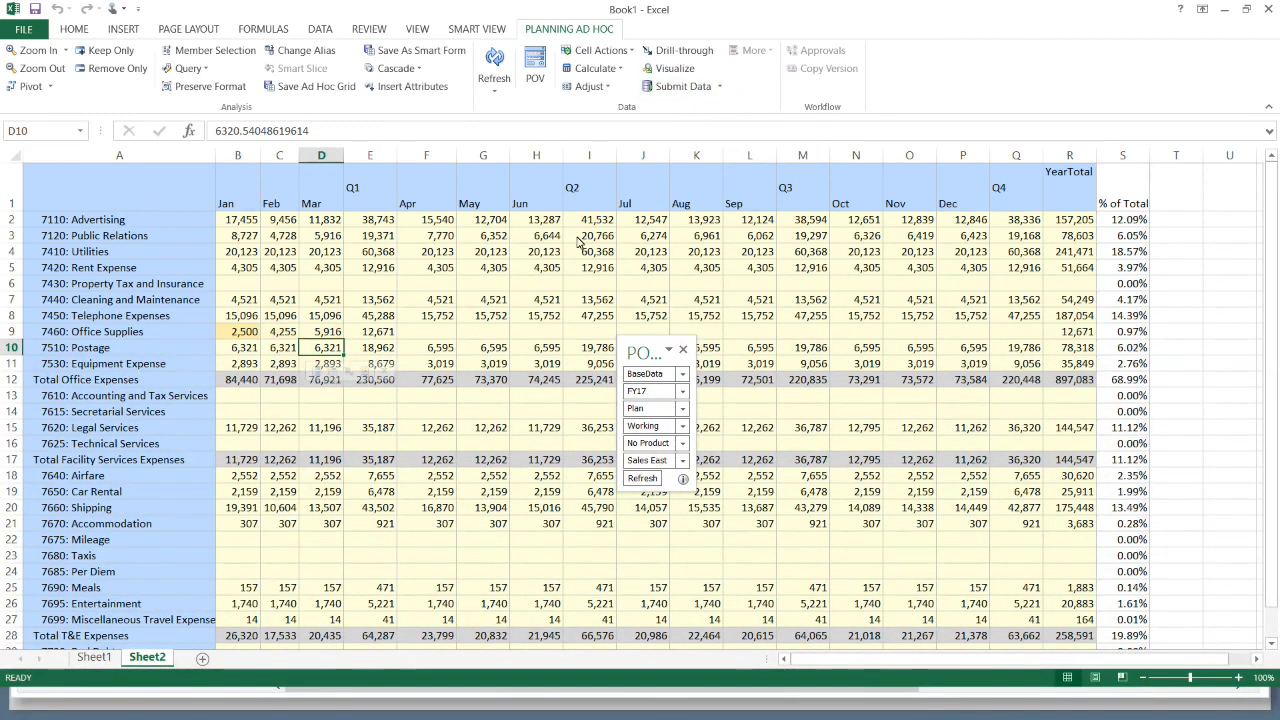
left_click(240, 336)
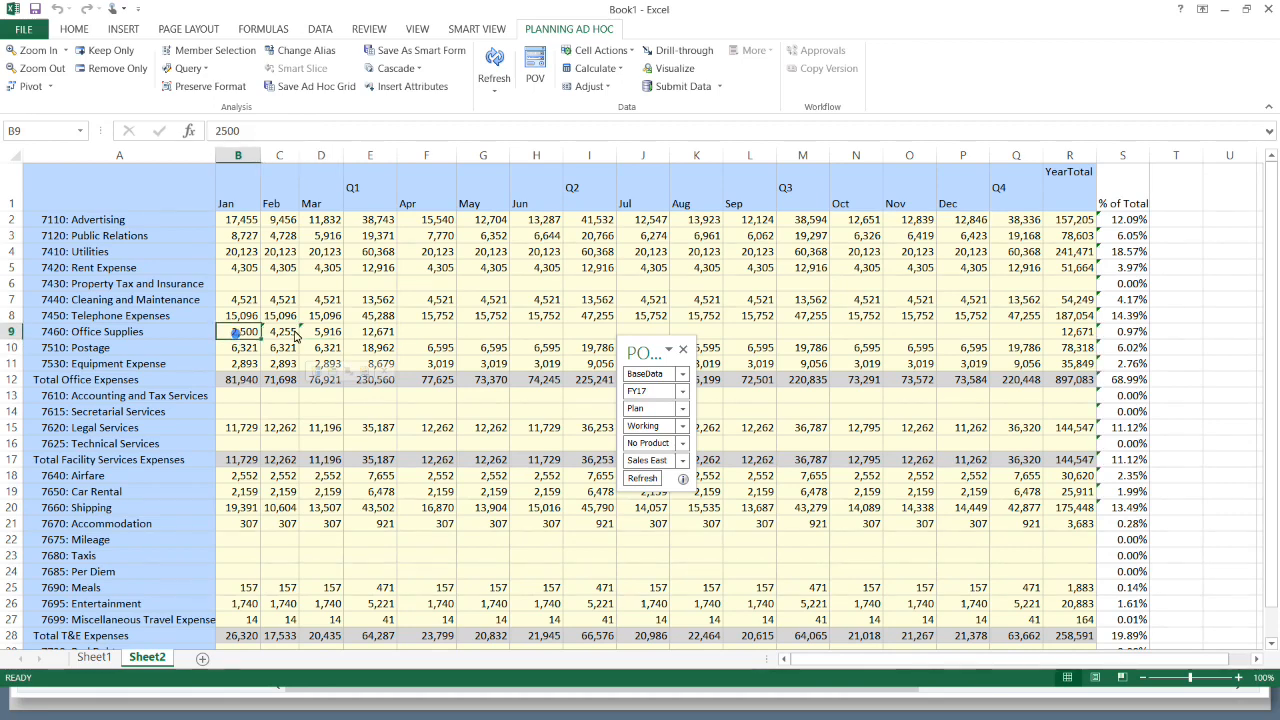
left_click_drag(295, 337, 372, 332)
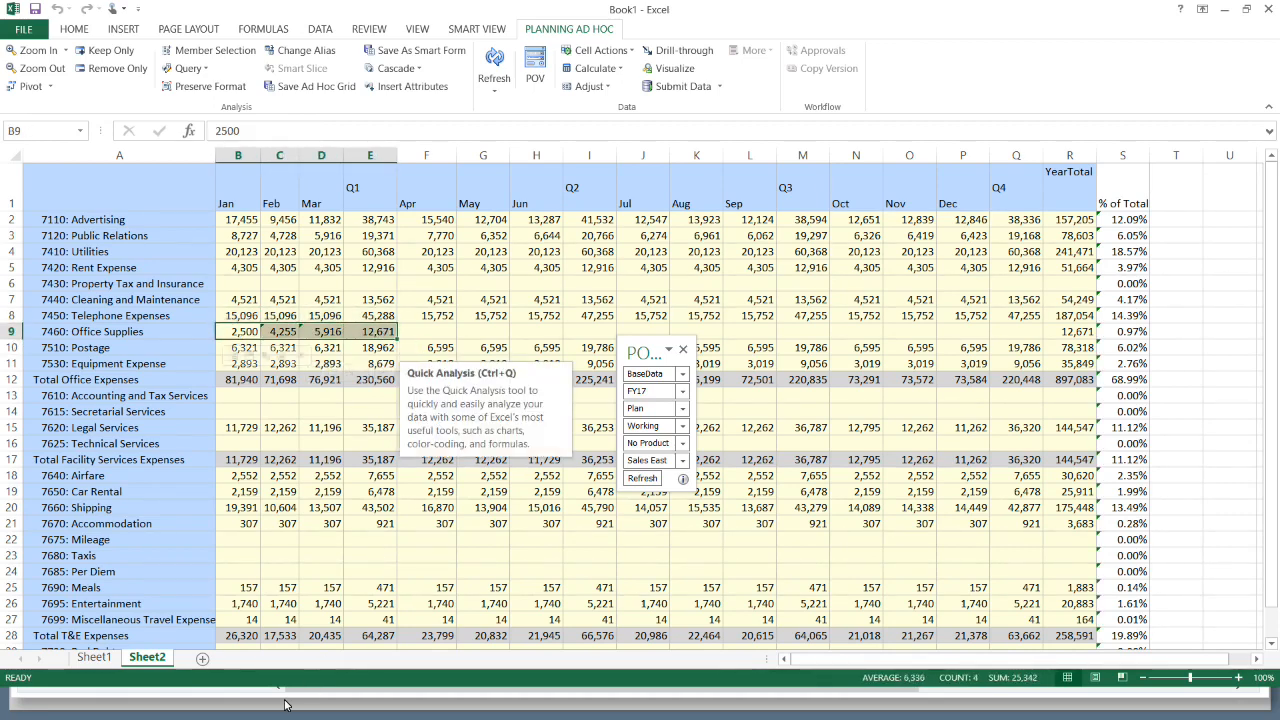
key("alt+Tab")
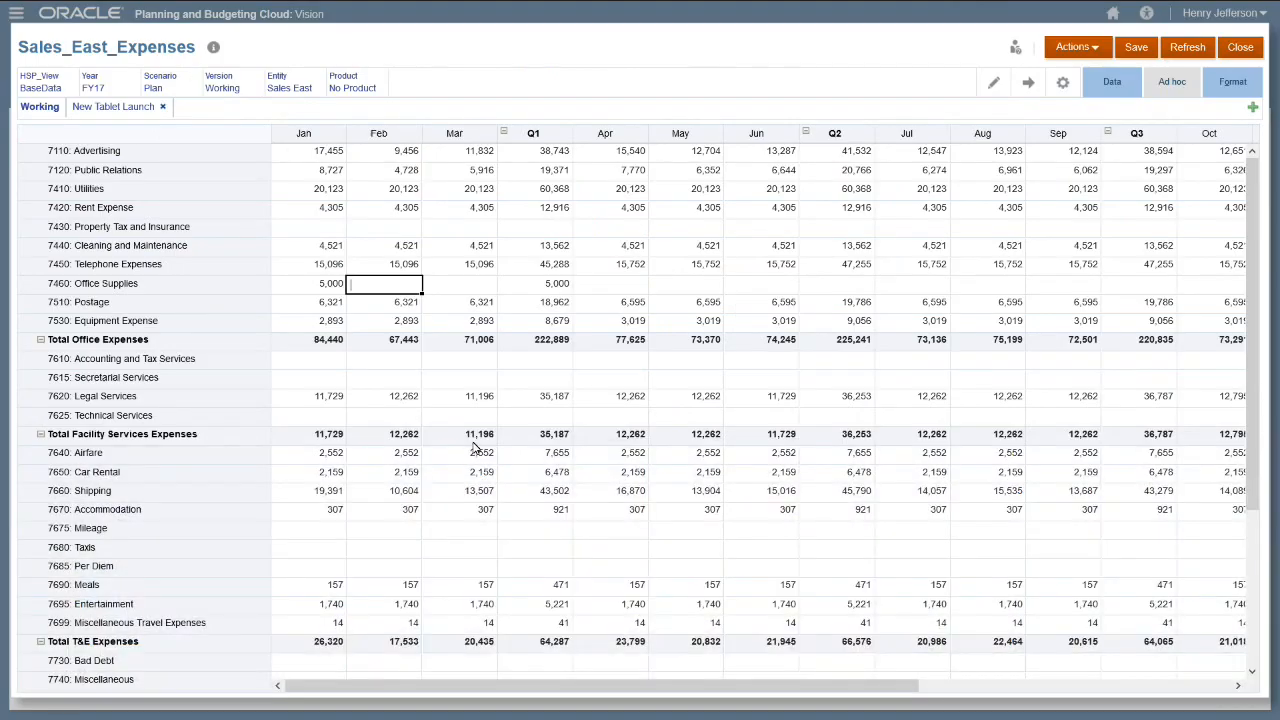
- Refresh the web form to confirm Q1 Office Supplies of 12,671, then close it and go home
left_click(1175, 50)
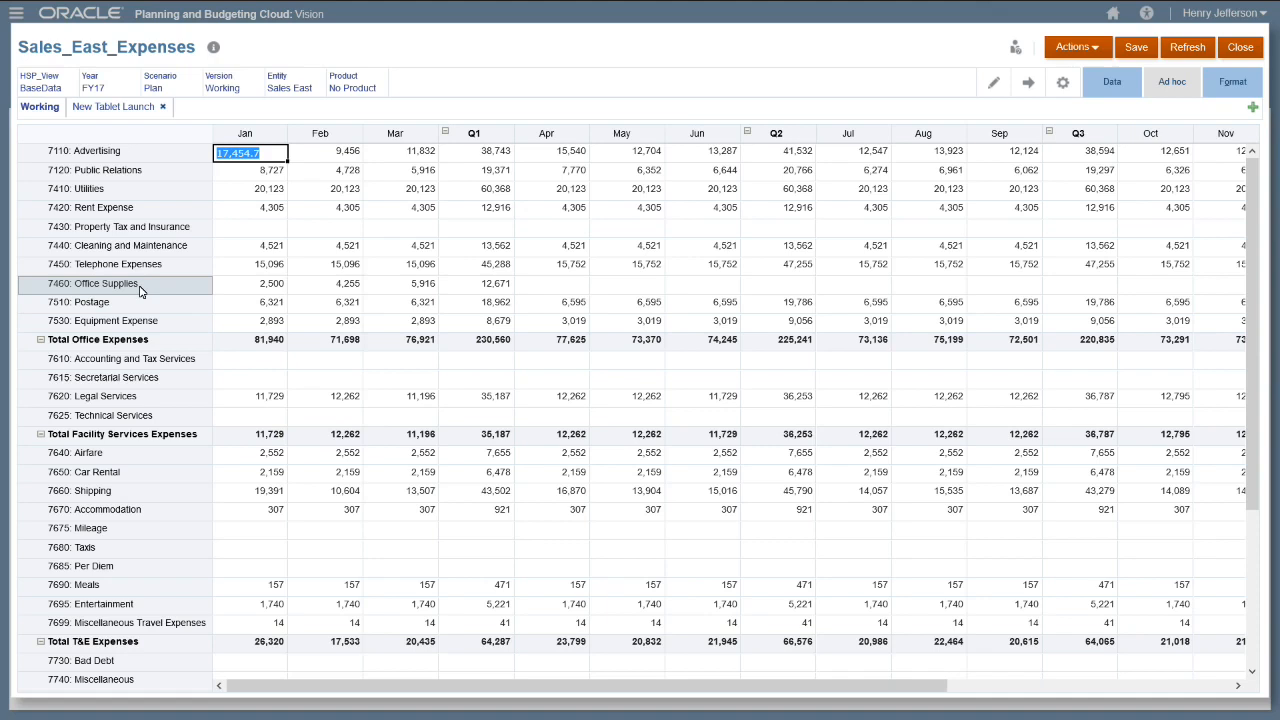
left_click(492, 286)
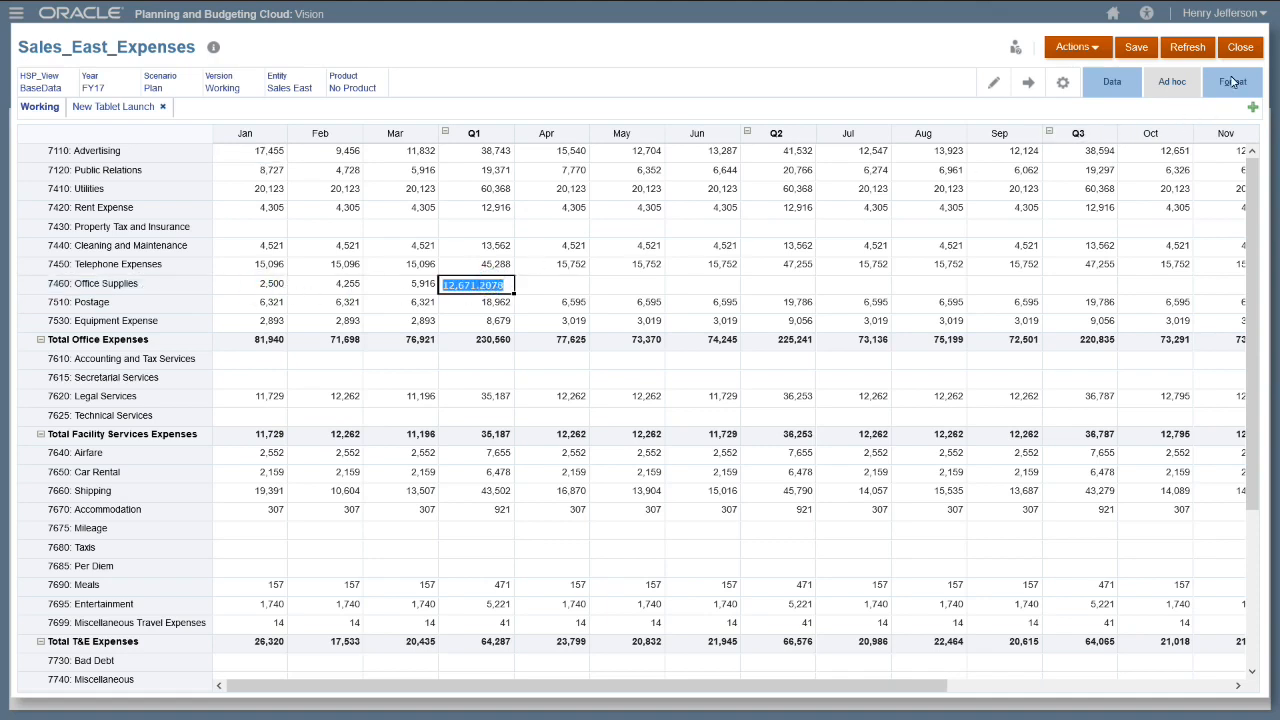
left_click(1245, 49)
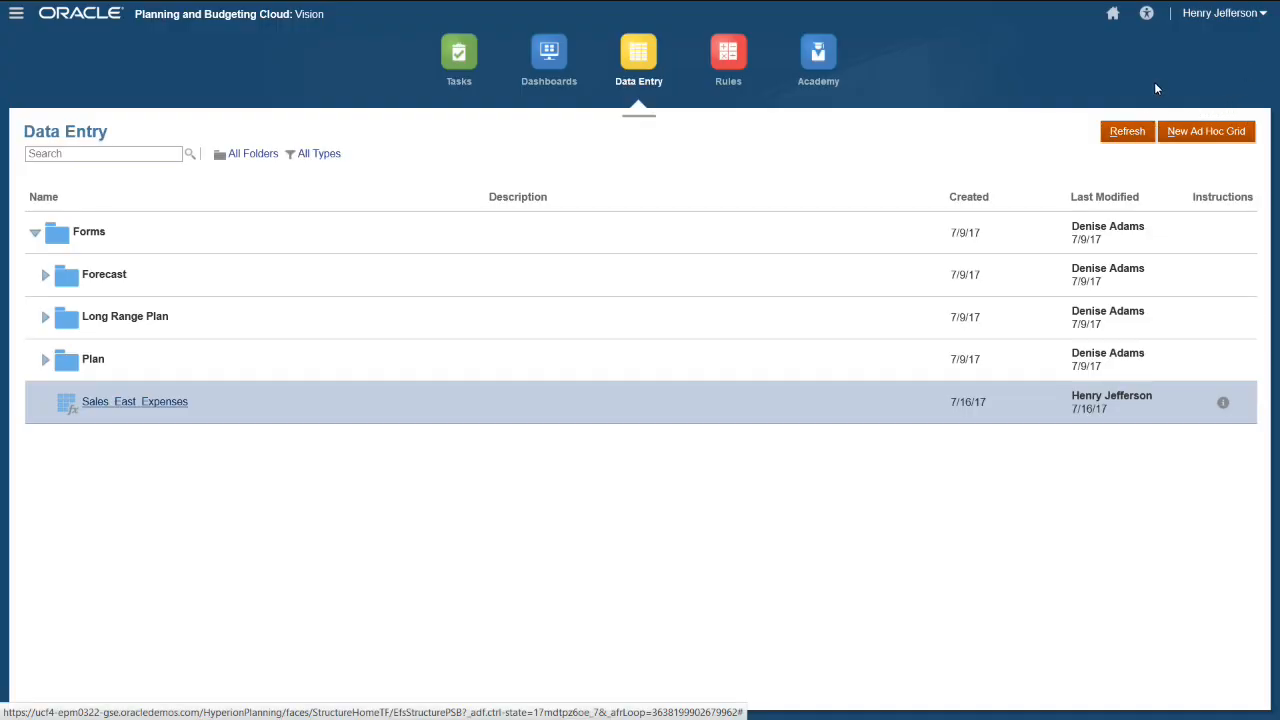
left_click(1113, 15)
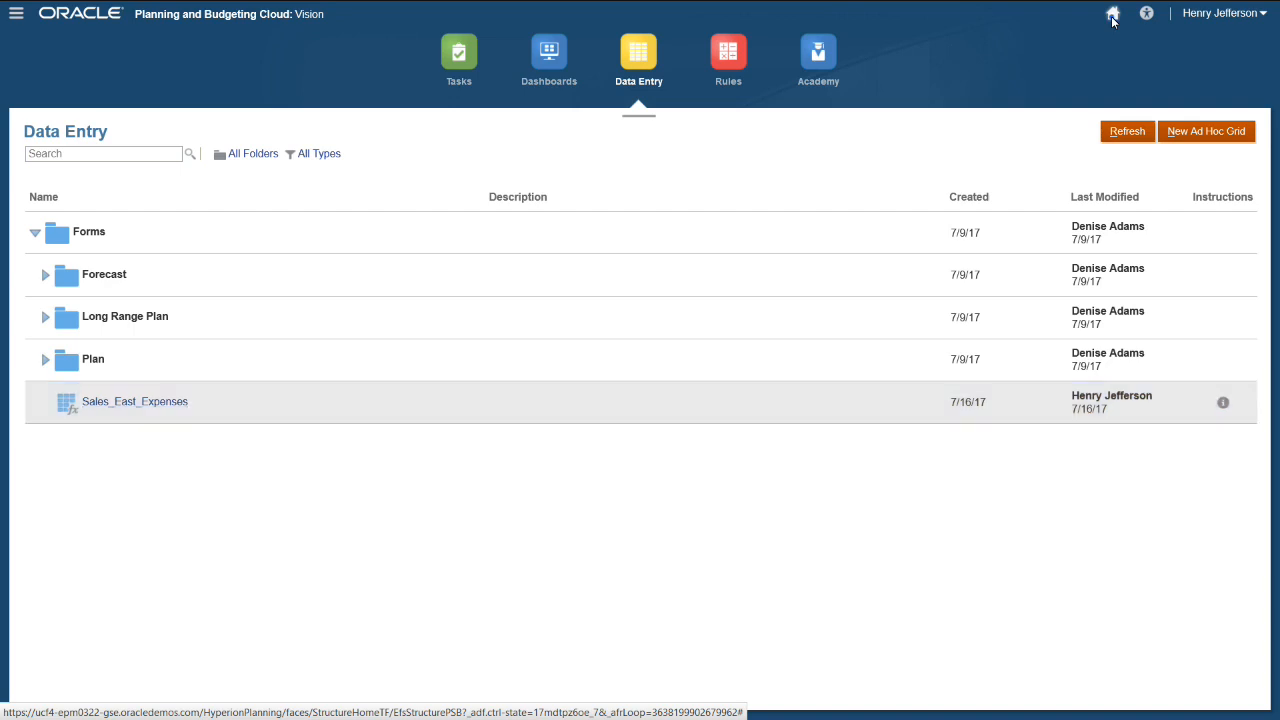